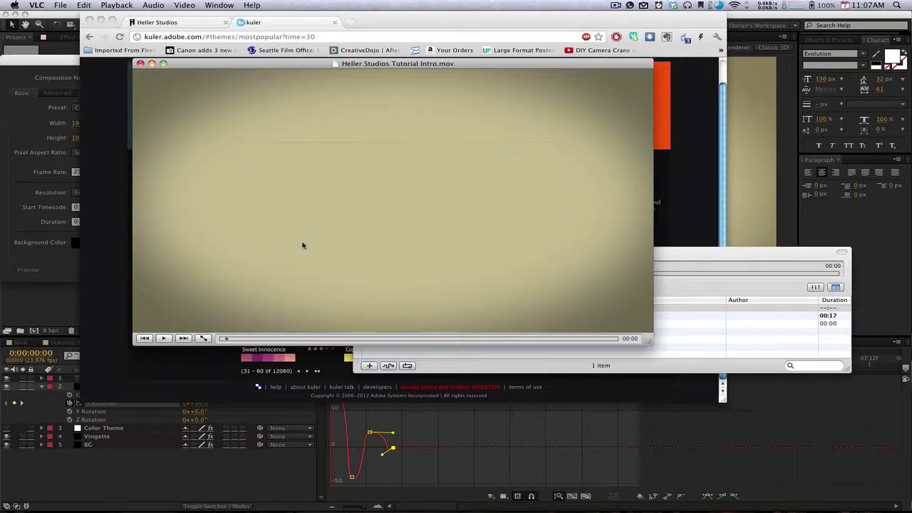
Play the Heller Studios Tutorial Intro movie in VLC, scrub to 00:02, then close it.
key("space")
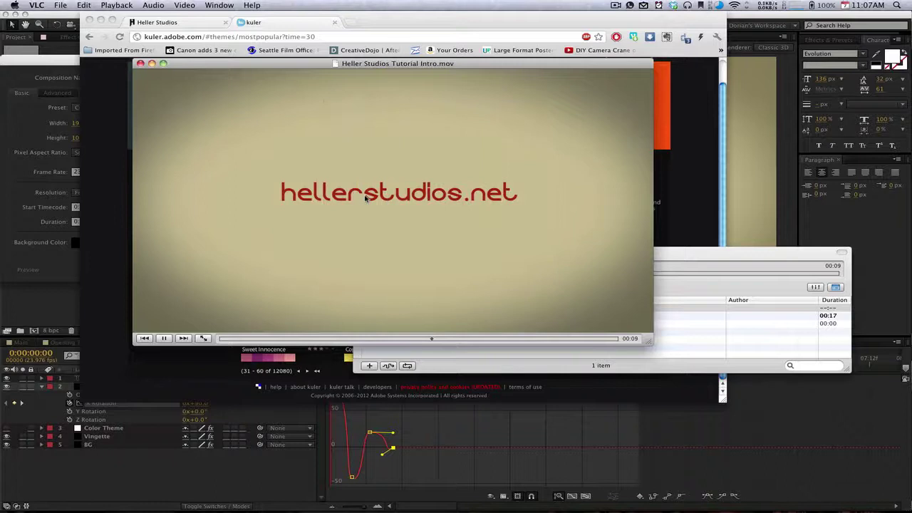
key("space")
left_click(229, 339)
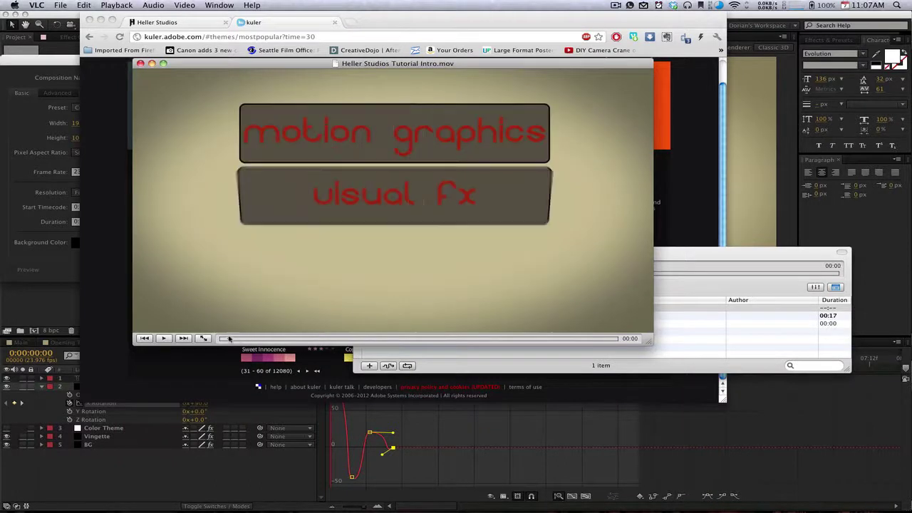
left_click_drag(228, 339, 277, 340)
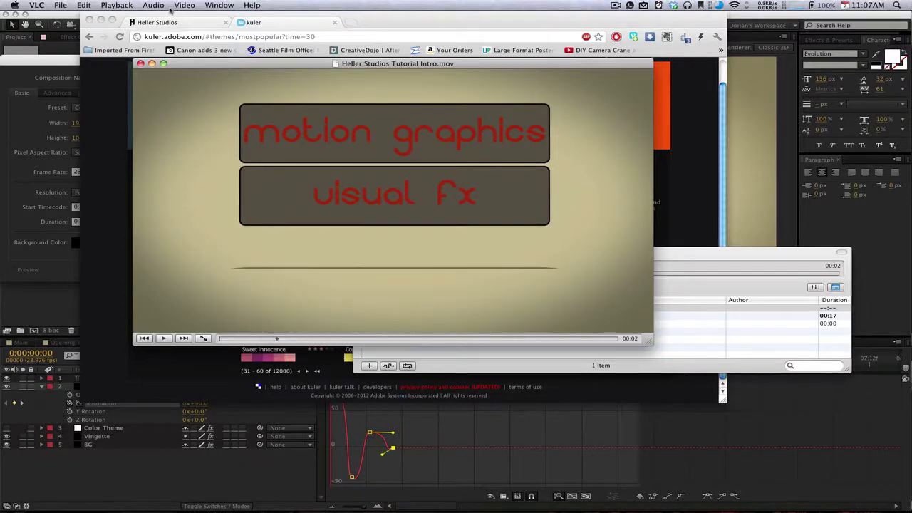
left_click(140, 63)
left_click(179, 138)
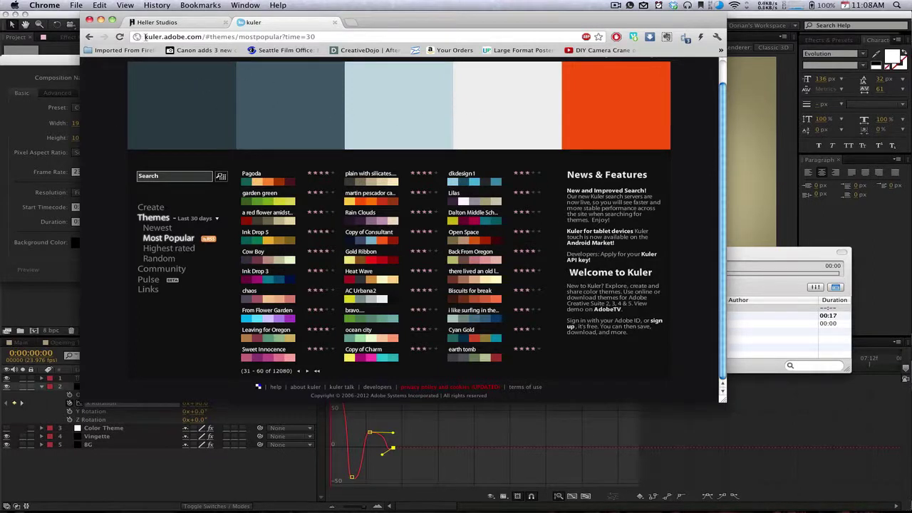
Browse Kuler's Most Popular colour themes of the last 30 days in Chrome.
left_click_drag(146, 36, 201, 37)
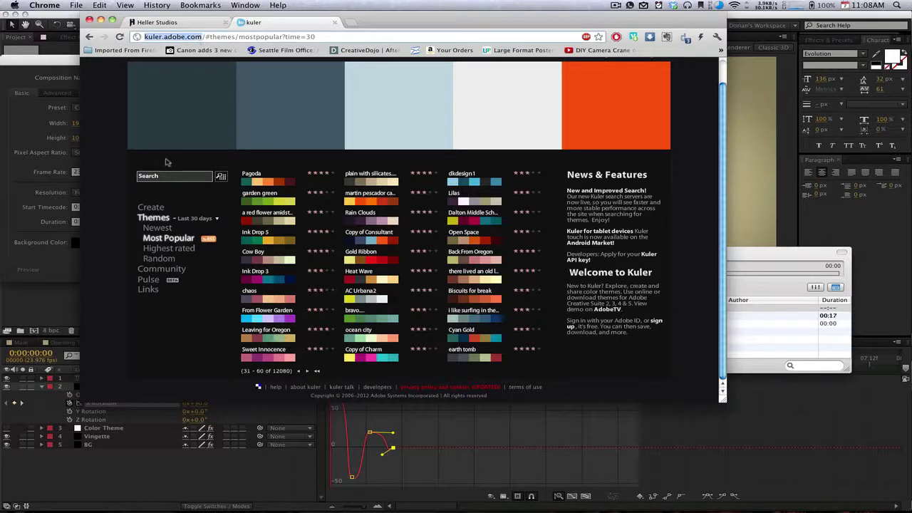
left_click(127, 165)
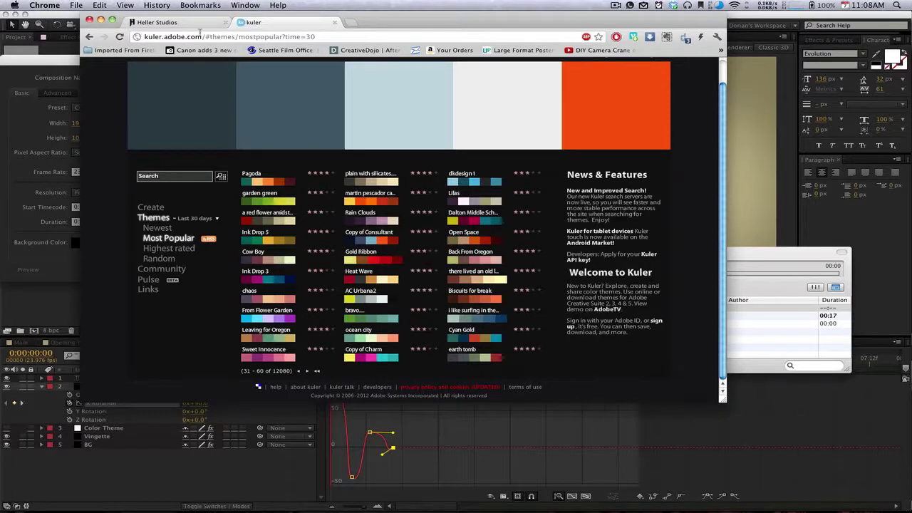
Create the 'Tutorial' composition at 1920×1080, 23.976 fps, 0:00:10:00 duration.
left_click(100, 20)
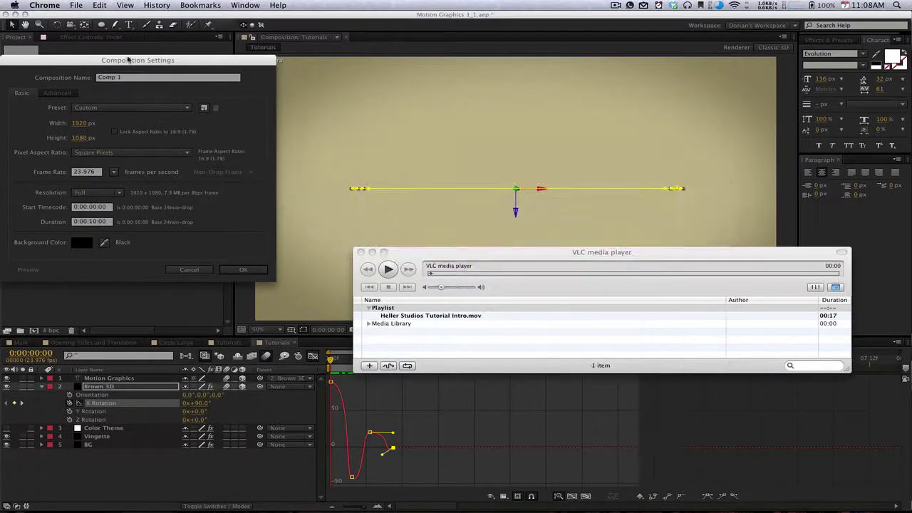
left_click_drag(128, 58, 299, 86)
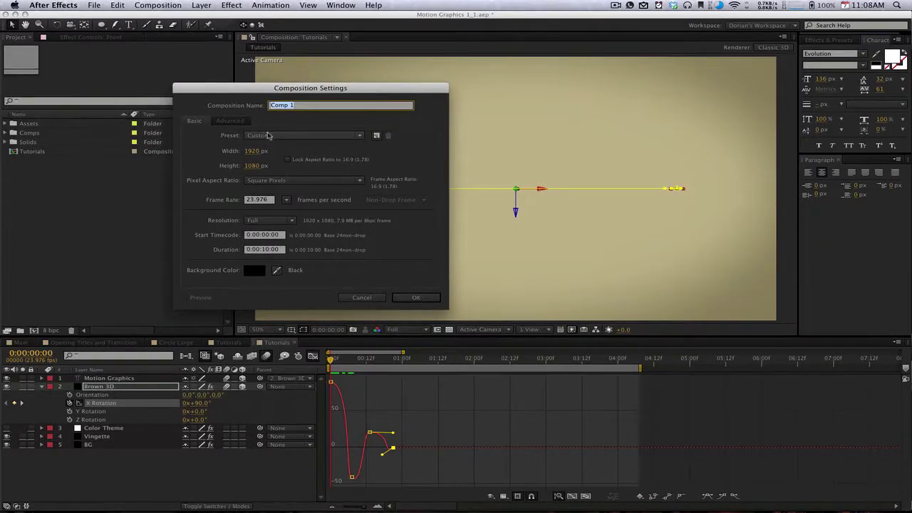
type("Tutorial")
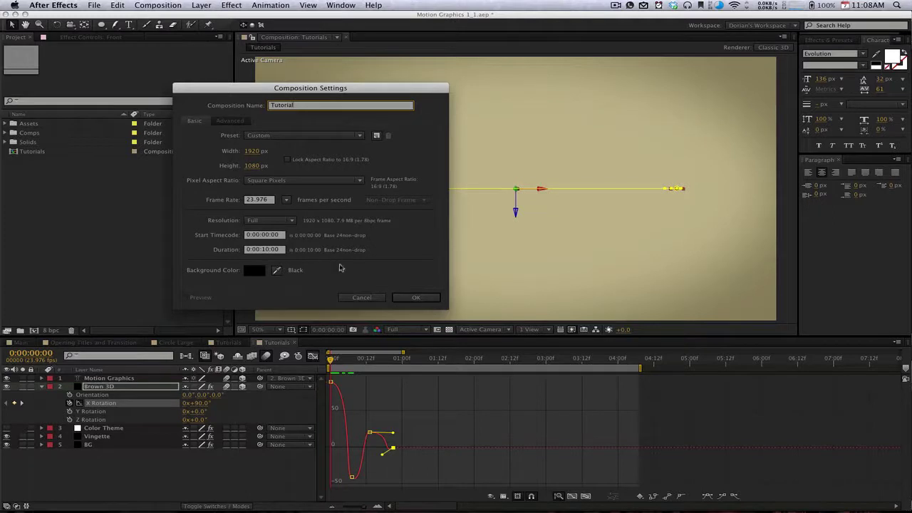
left_click(400, 298)
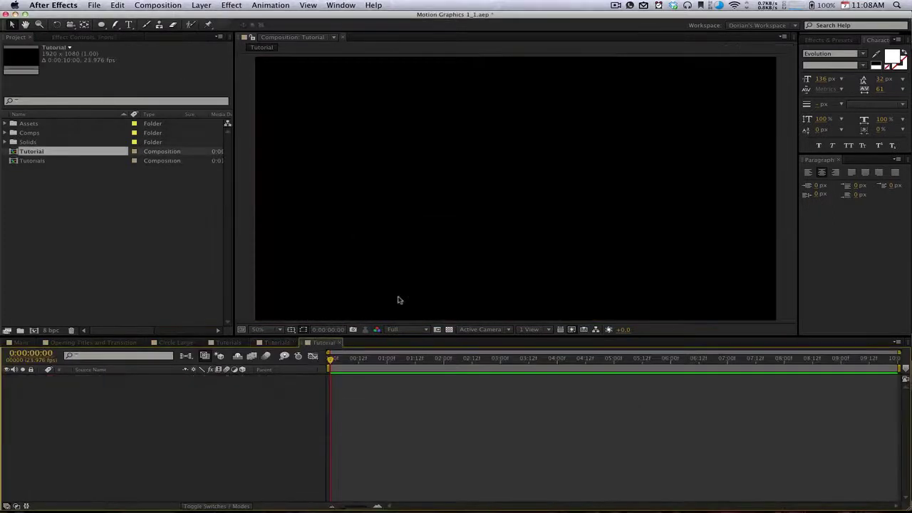
Launch the Chameleon script from File > Scripts.
left_click(100, 5)
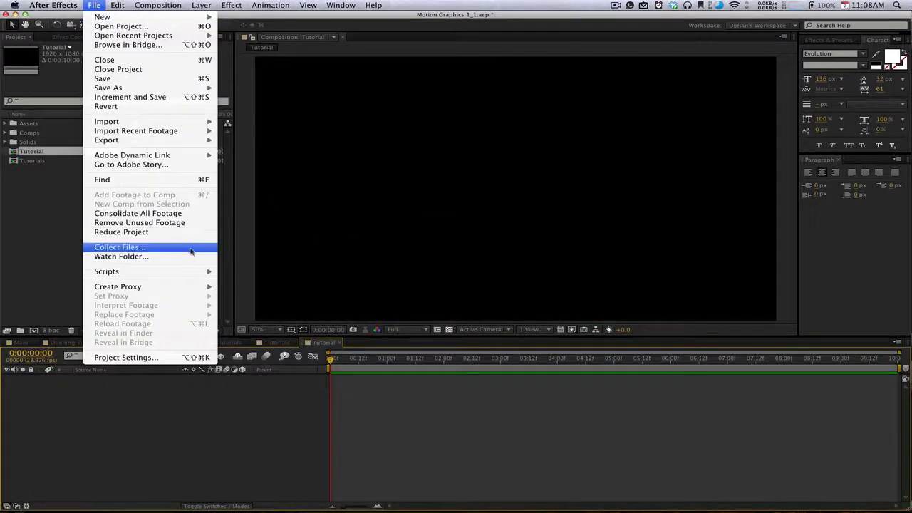
mouse_move(195, 271)
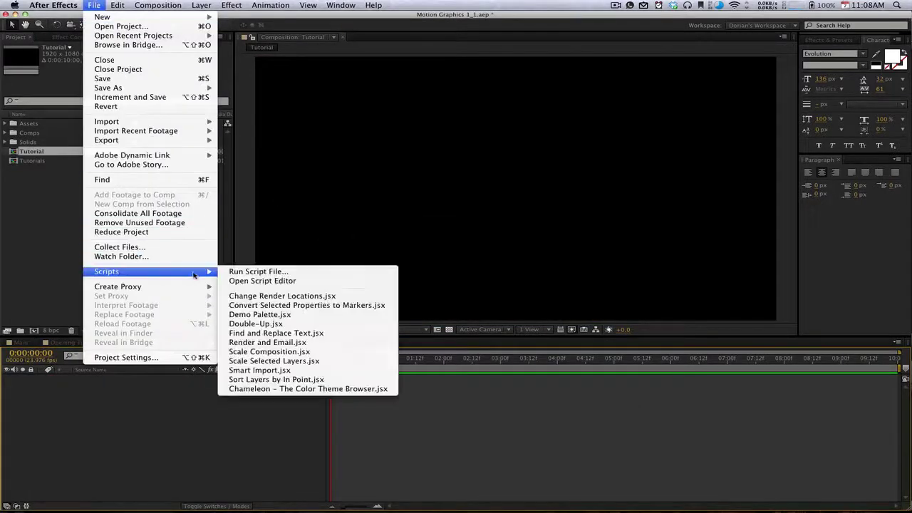
left_click(304, 389)
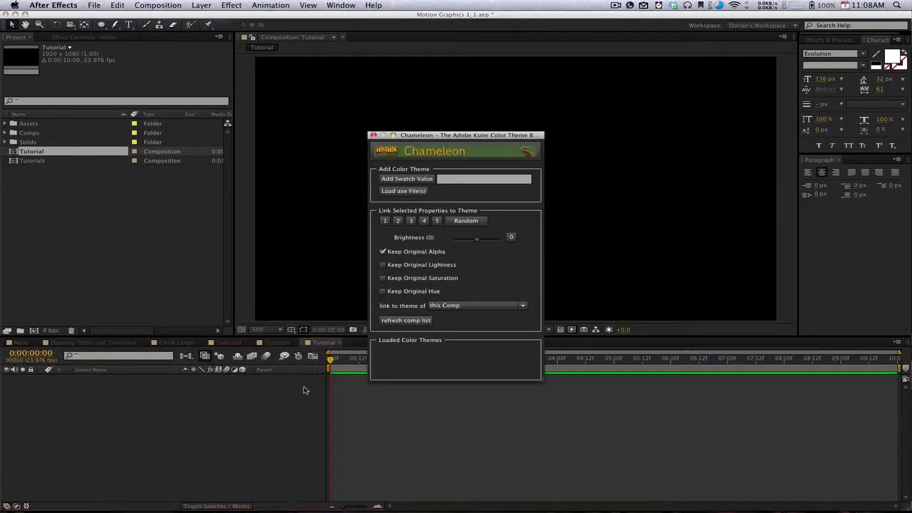
Load all four .ase colour themes and apply the first theme to the Tutorial comp.
left_click(403, 192)
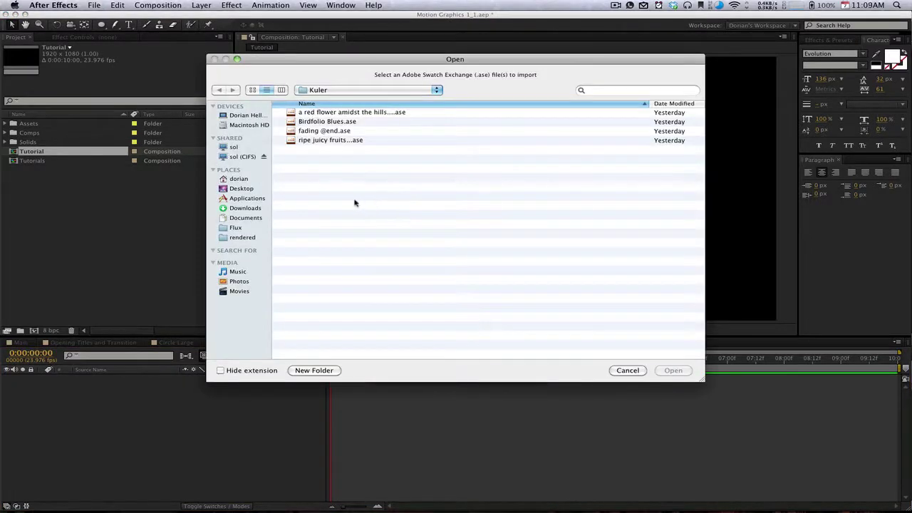
key("super+a")
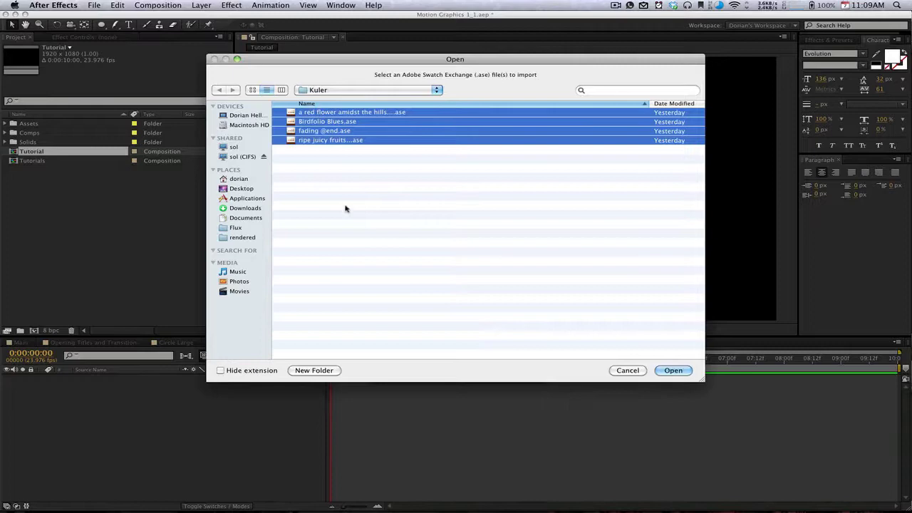
left_click(672, 370)
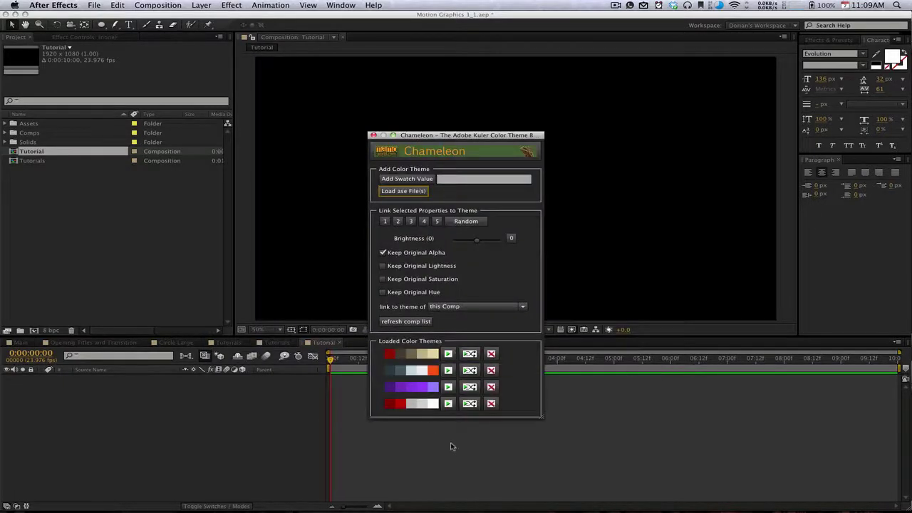
left_click(380, 322)
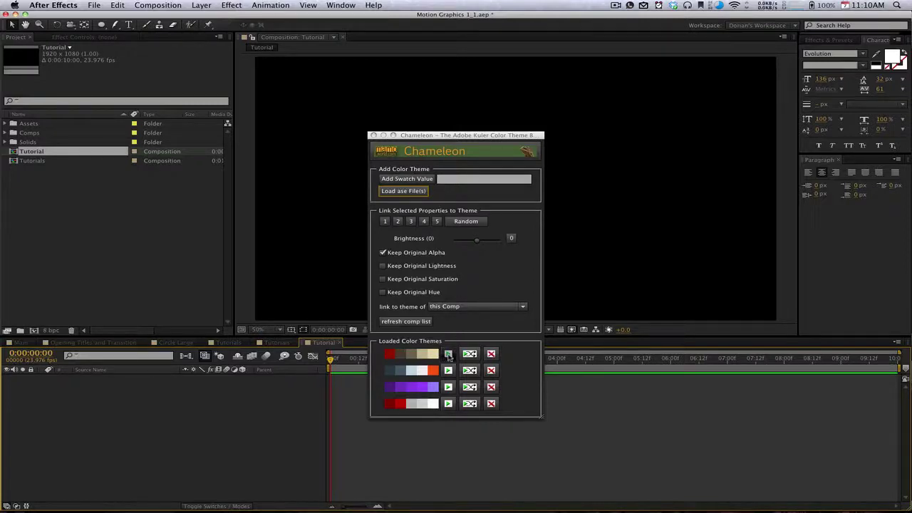
left_click(448, 354)
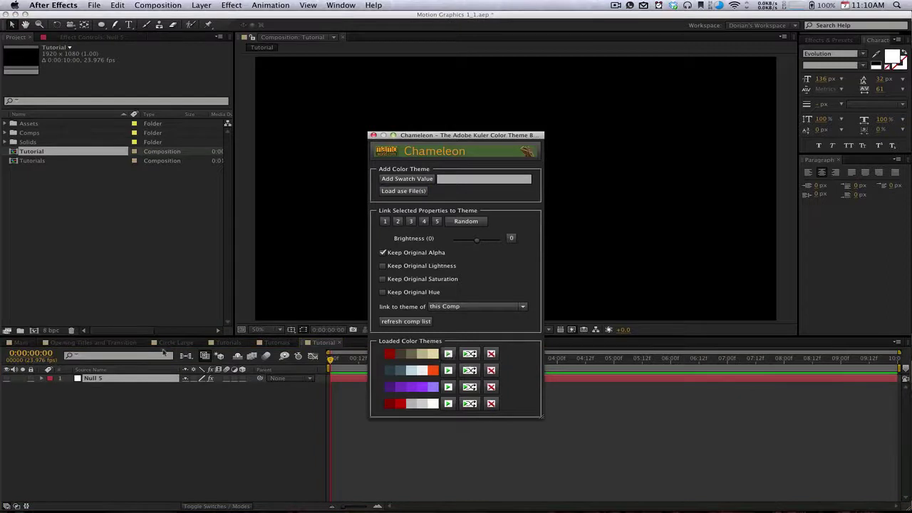
Close Chameleon and inspect the Color Theme layer's five theme colours in Effect Controls.
left_click(373, 135)
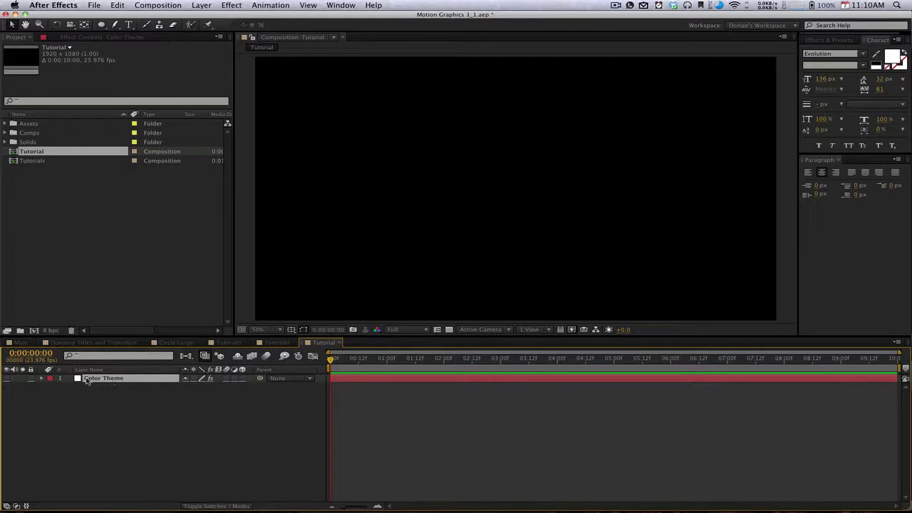
left_click(42, 379)
left_click(69, 39)
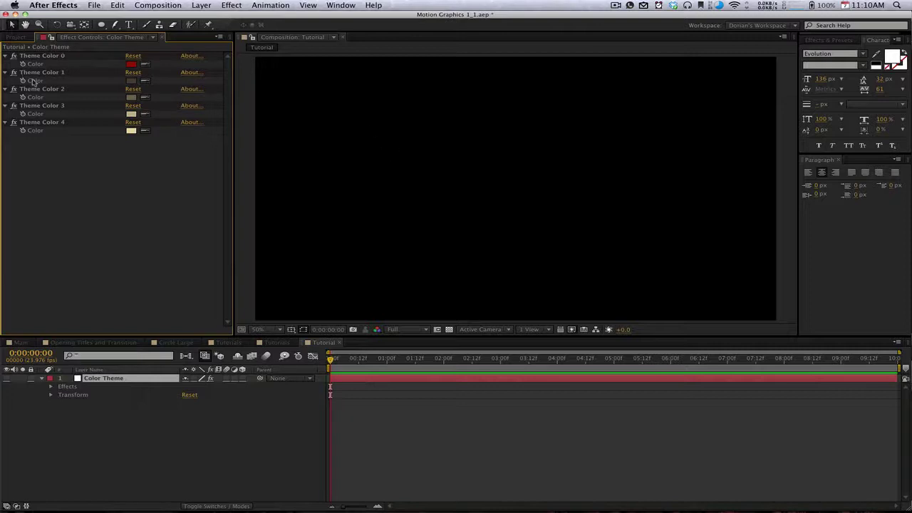
Add a full-frame 1920×1080 solid layer above the Color Theme layer.
left_click(194, 5)
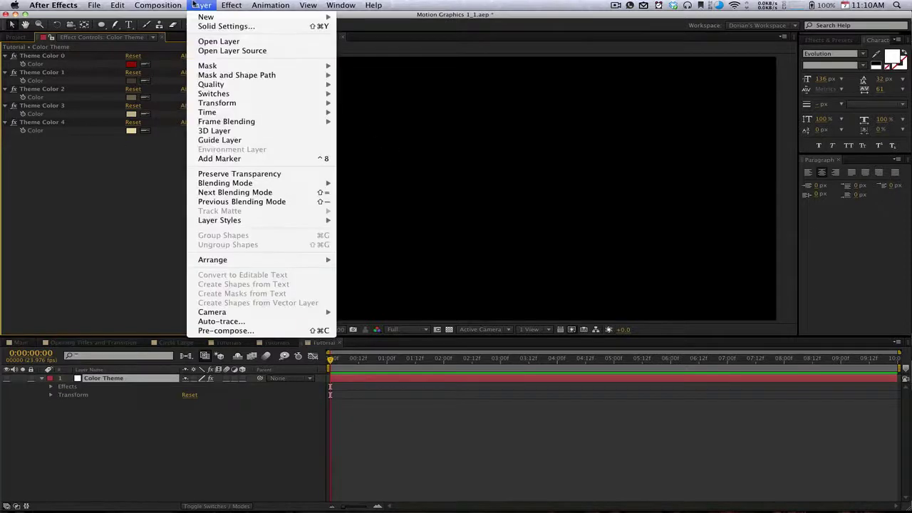
mouse_move(207, 17)
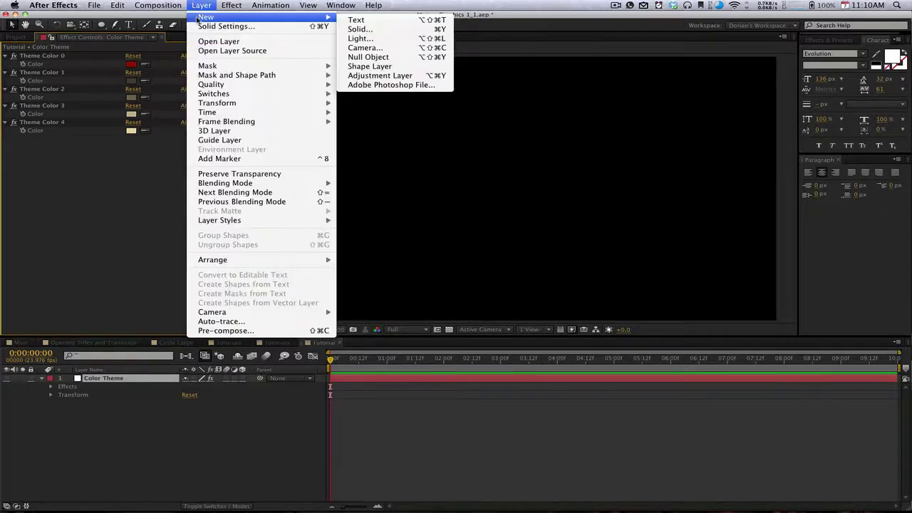
left_click(382, 33)
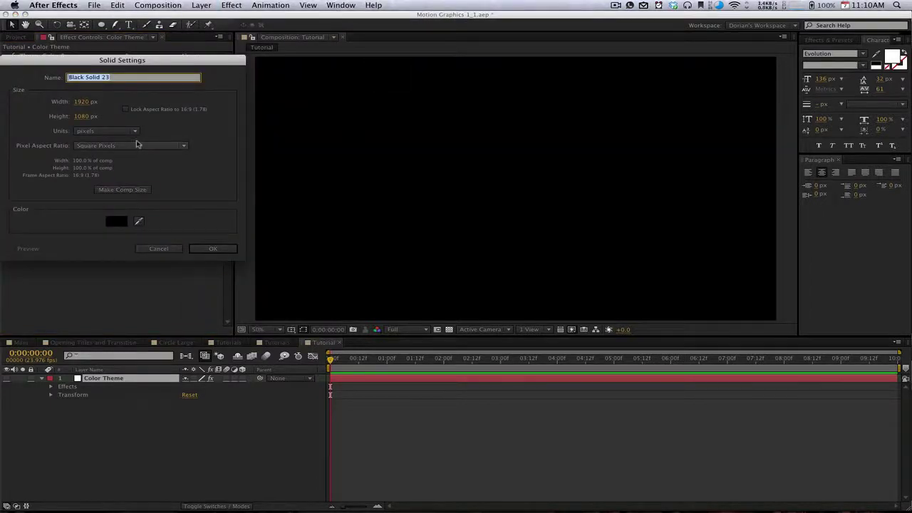
type("Red")
key("Return")
left_click(157, 5)
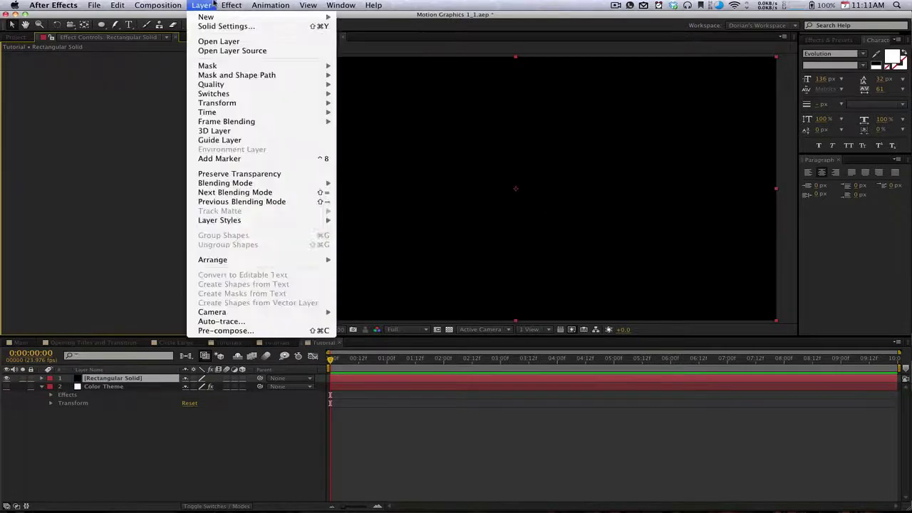
Add a Fill effect to the solid with its colour expression-linked to Theme Color 1.
mouse_move(234, 144)
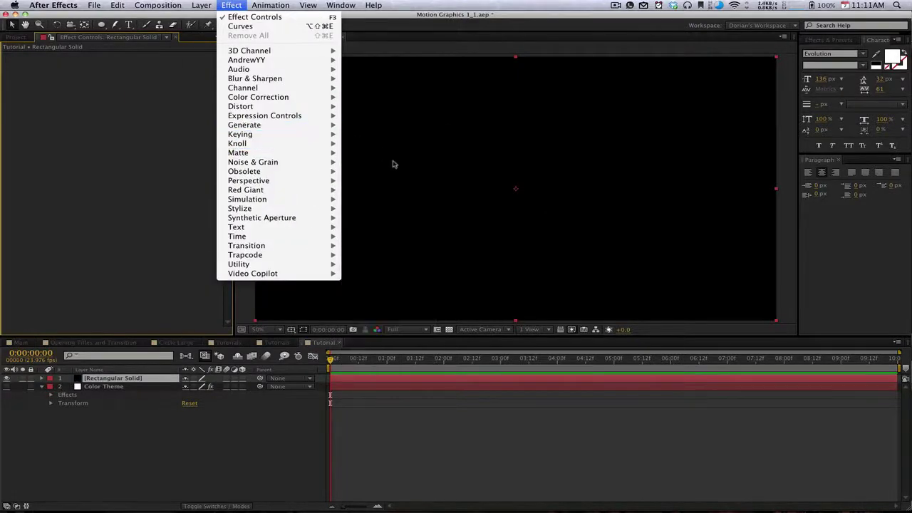
mouse_move(299, 126)
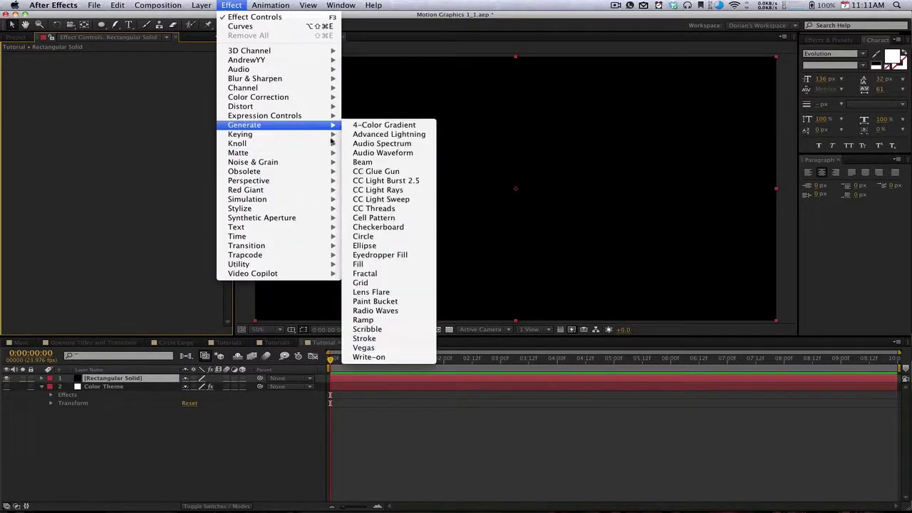
left_click(408, 263)
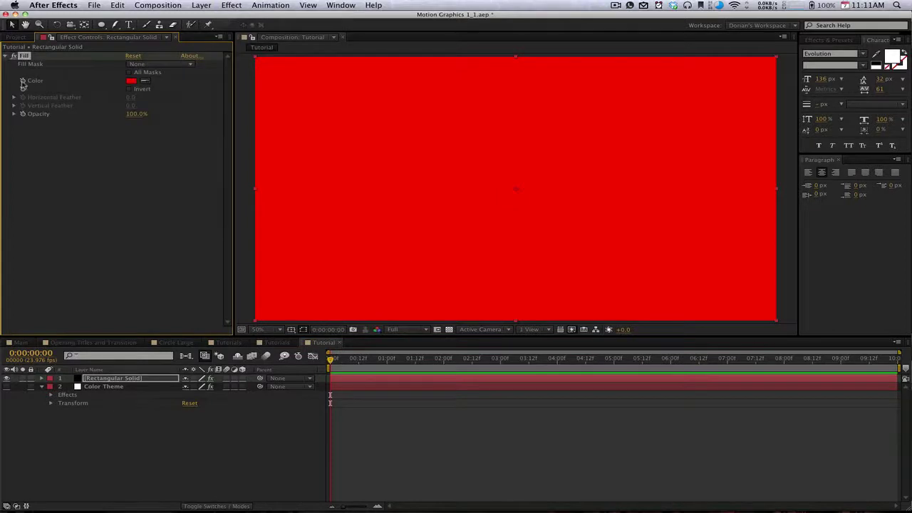
left_click(22, 81, "alt")
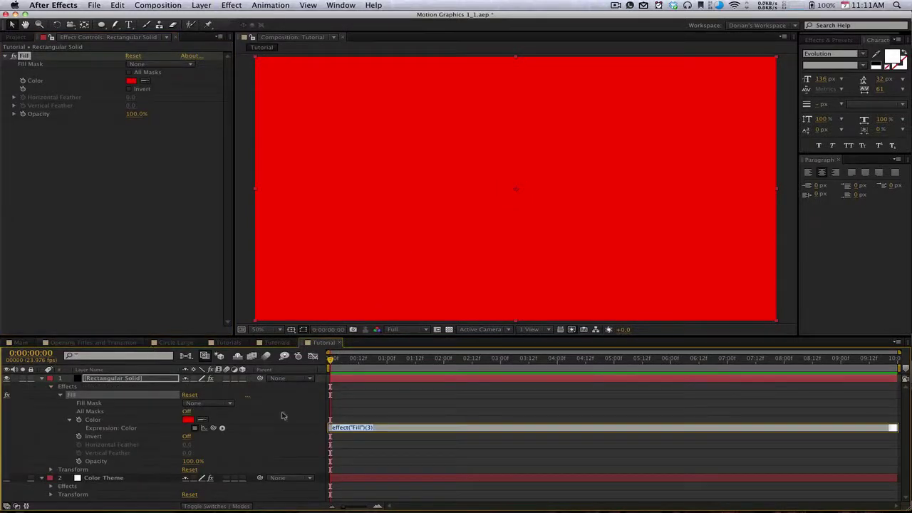
left_click(254, 421)
left_click(114, 477)
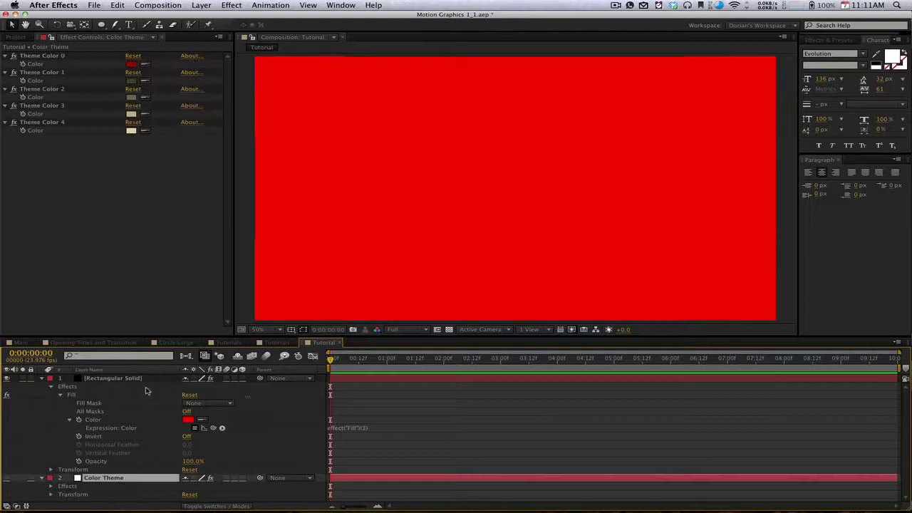
left_click_drag(213, 428, 37, 82)
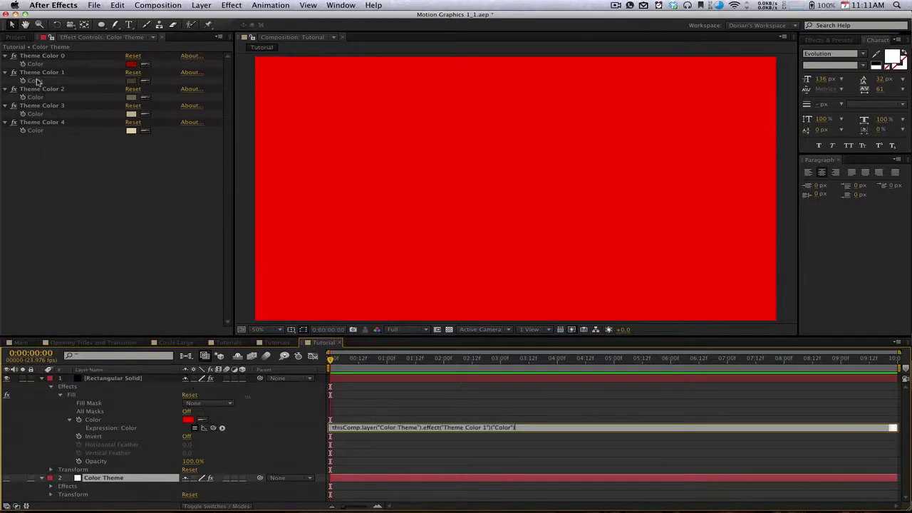
left_click(116, 249)
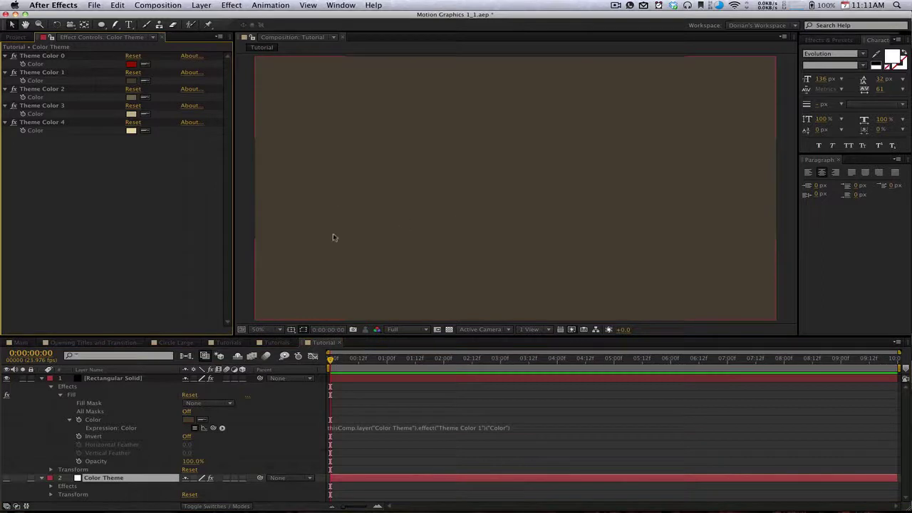
Change Theme Color 1 to a dark brown.
left_click(132, 81)
left_click(143, 104)
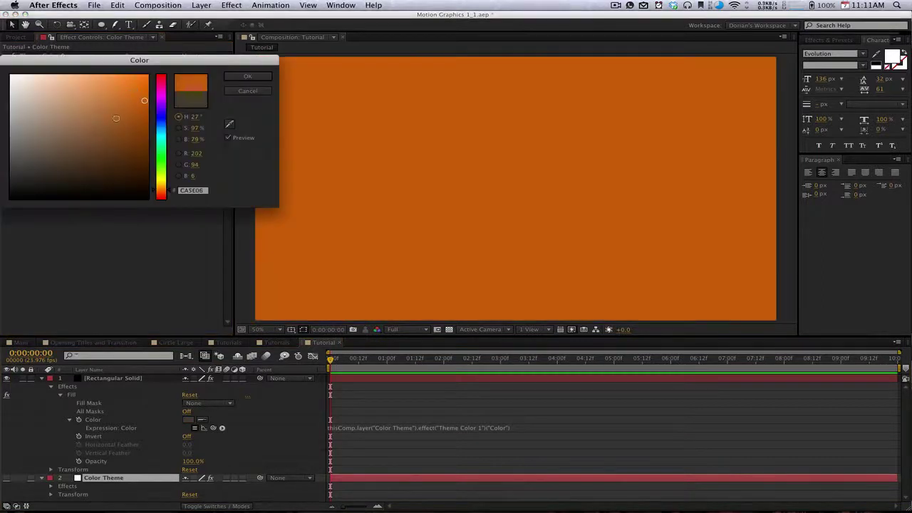
left_click(82, 126)
key("Return")
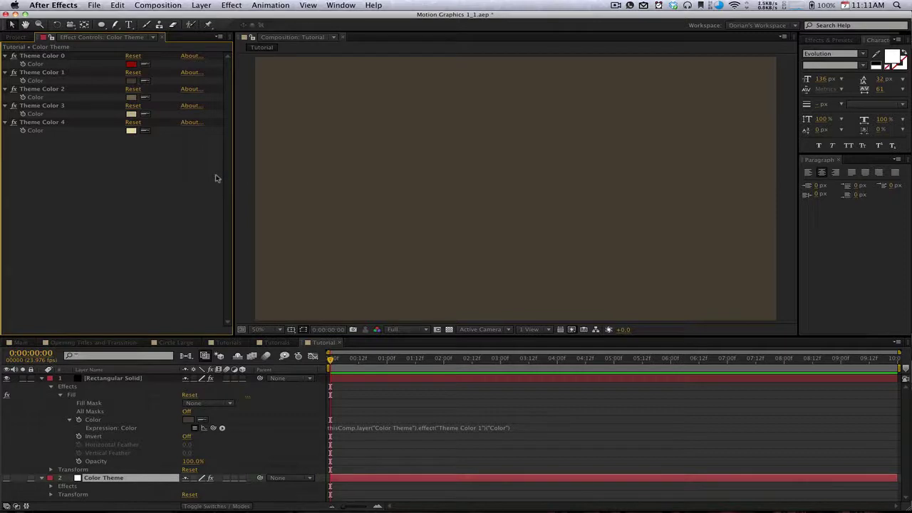
left_click(128, 379)
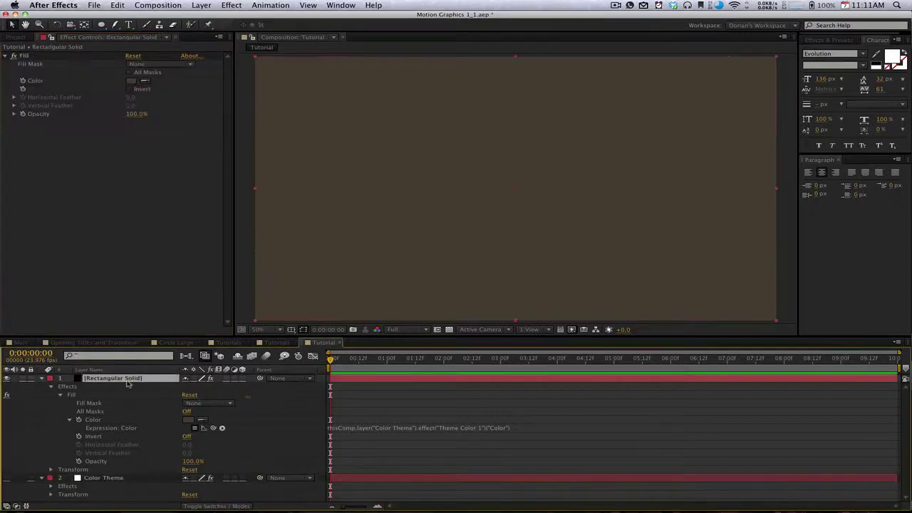
Add a new text layer reading 'tutorial'.
left_click(42, 378)
left_click(42, 386)
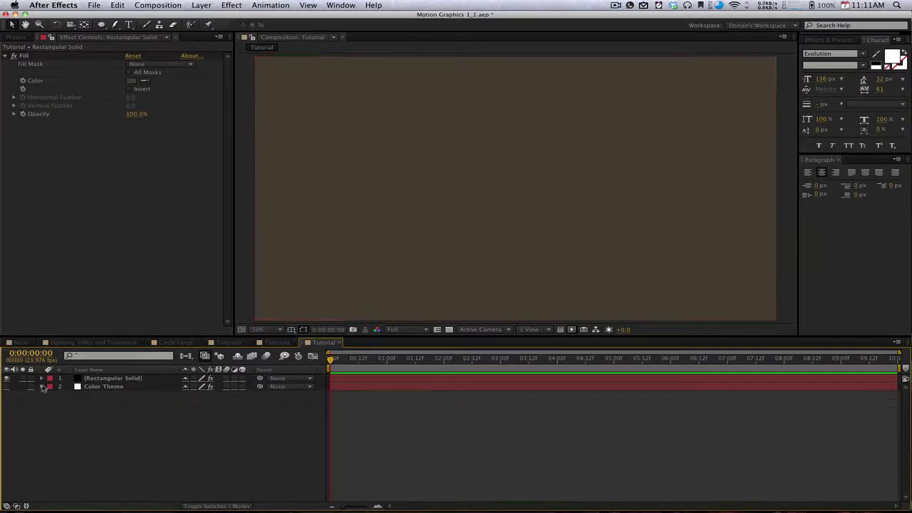
left_click(139, 3)
mouse_move(201, 5)
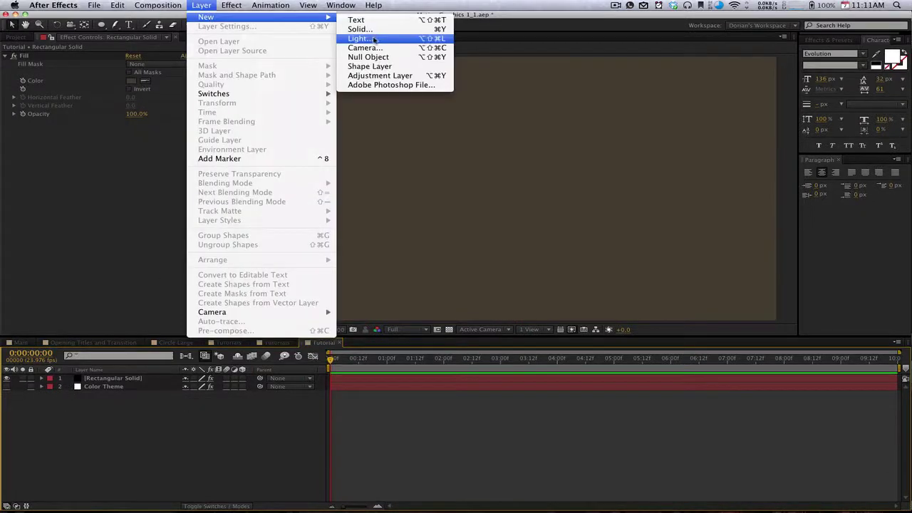
left_click(356, 20)
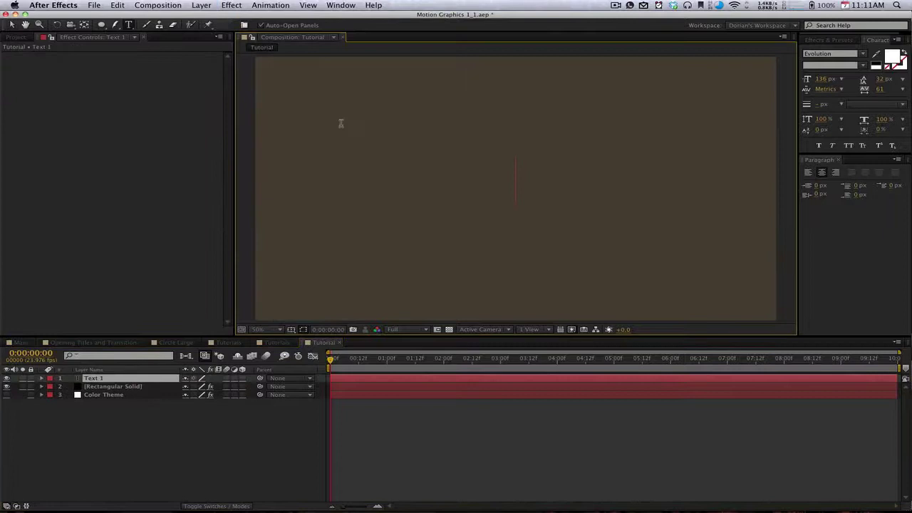
type("motion")
key("BackSpace")
key("BackSpace")
key("BackSpace")
key("BackSpace")
key("BackSpace")
key("BackSpace")
type("tutora")
key("BackSpace")
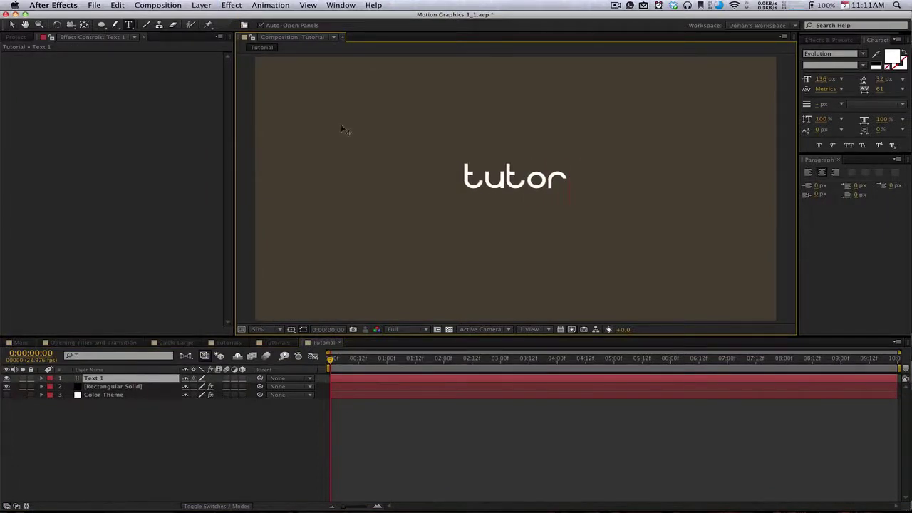
type("ial")
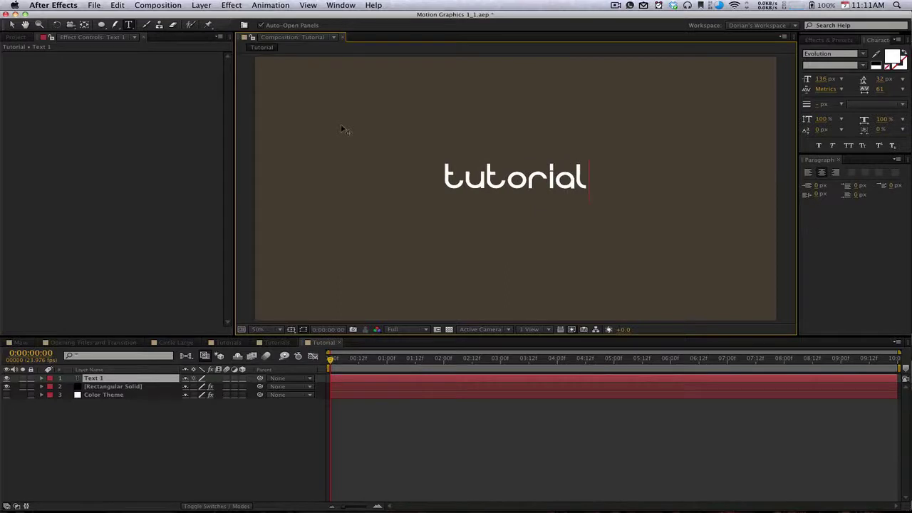
left_click(132, 379)
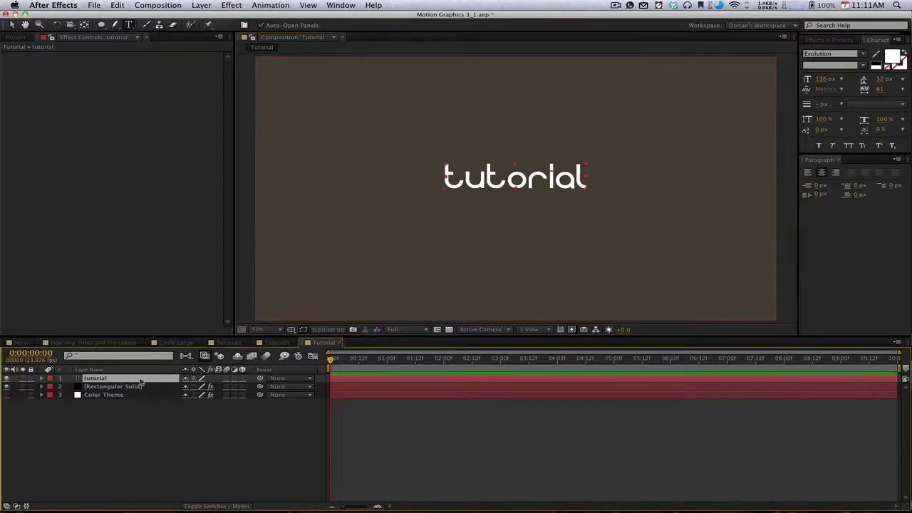
Add an RGB Fill Color animator to the text and link it to Theme Color 0.
left_click(42, 379)
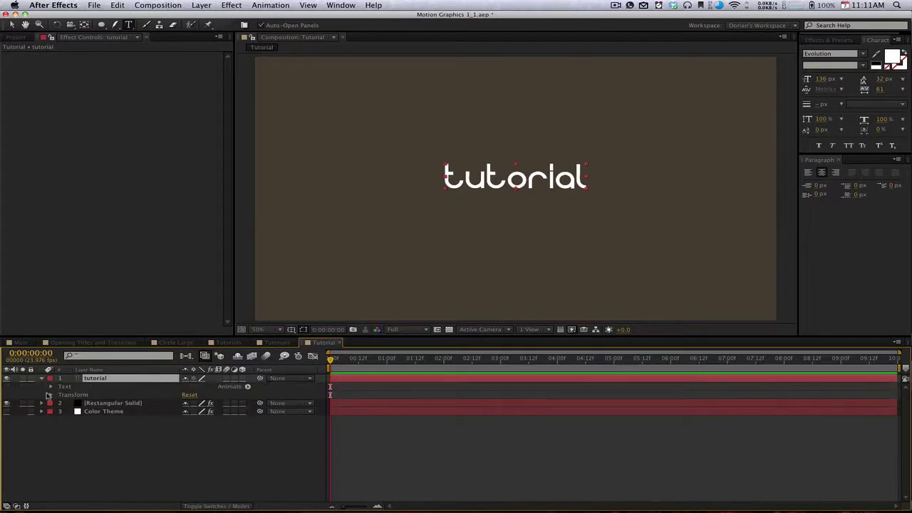
left_click(52, 387)
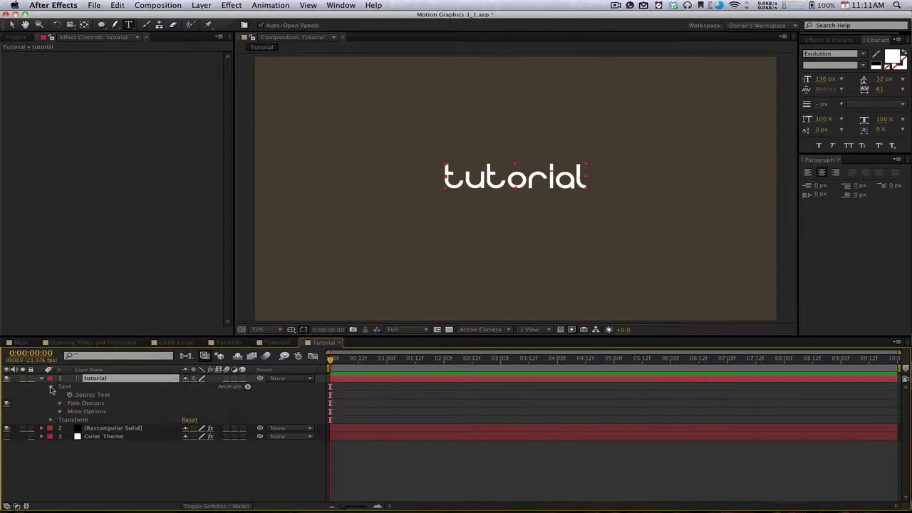
left_click(52, 387)
left_click(247, 386)
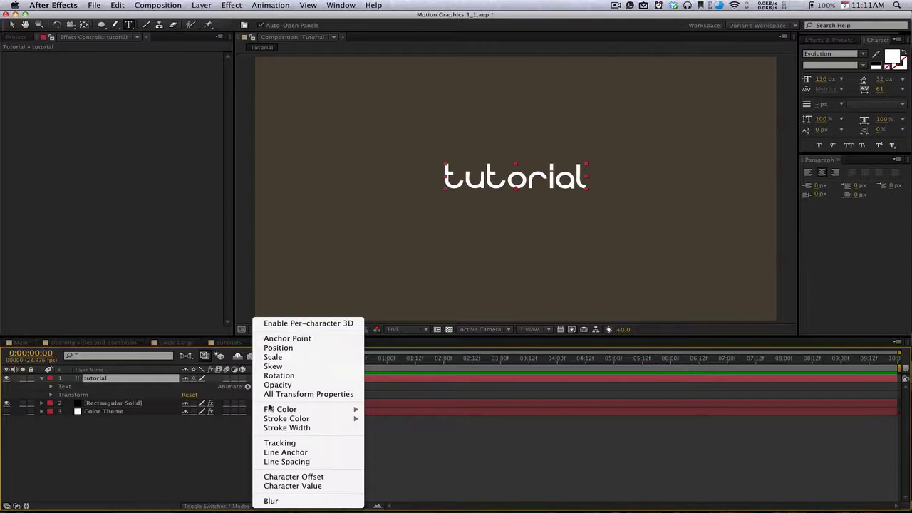
mouse_move(272, 410)
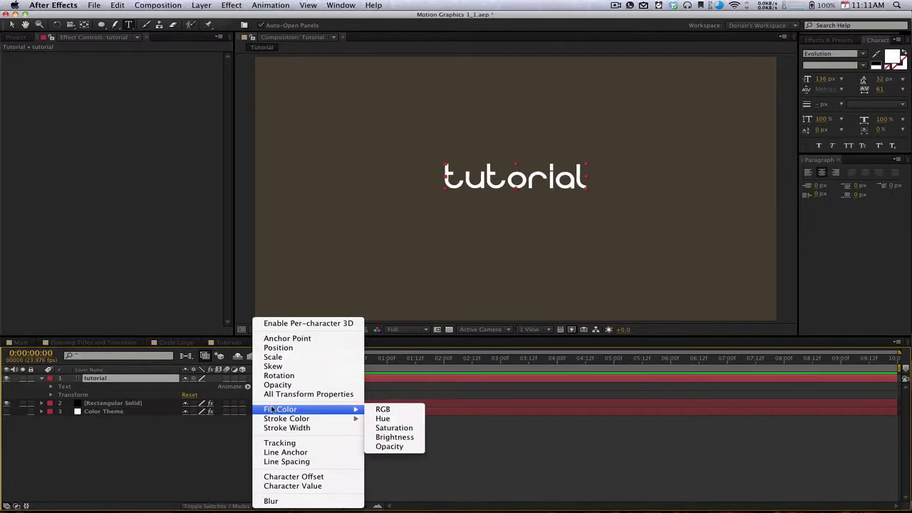
left_click(383, 410)
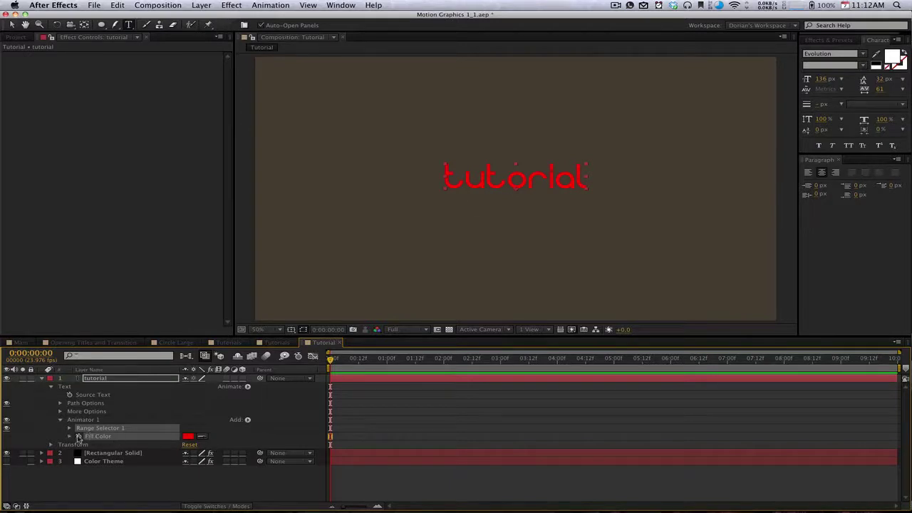
left_click(78, 436, "alt")
left_click(87, 471)
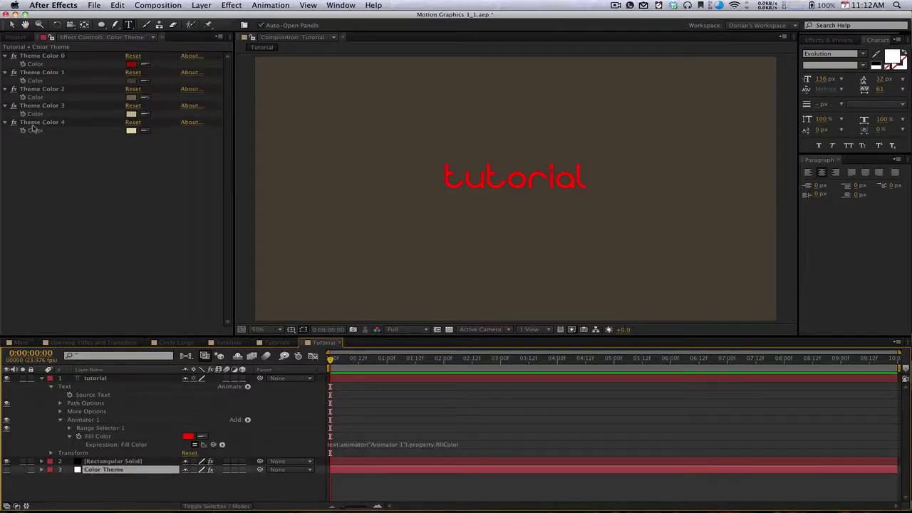
left_click_drag(213, 445, 43, 63)
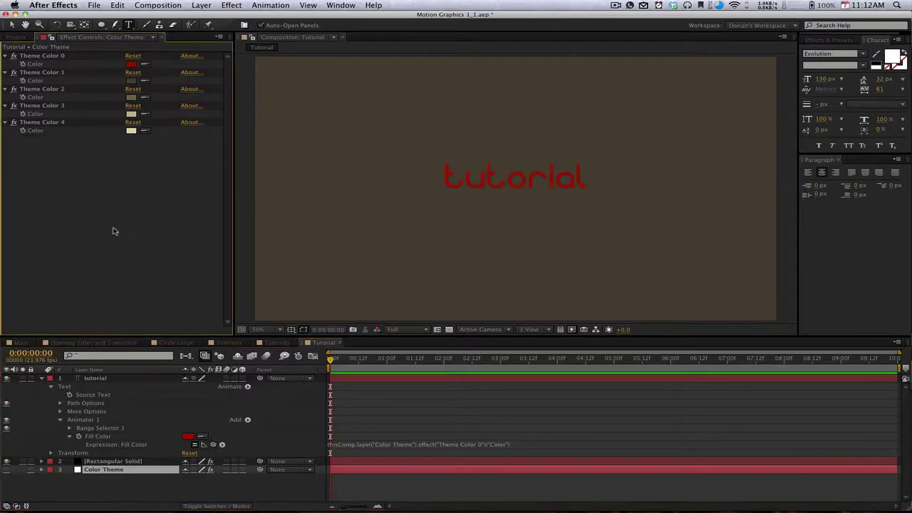
Draw a rectangle mask on the Rectangular Solid around the tutorial title.
left_click(147, 460)
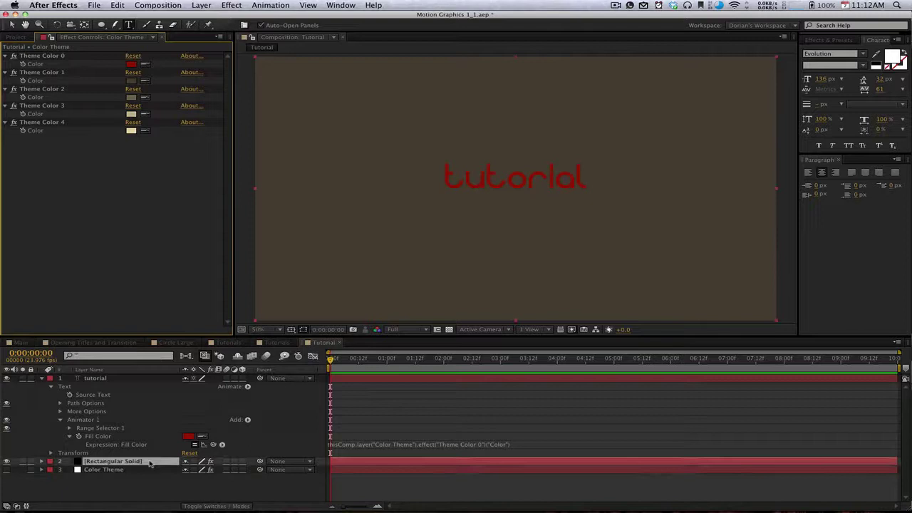
left_click_drag(105, 25, 131, 37)
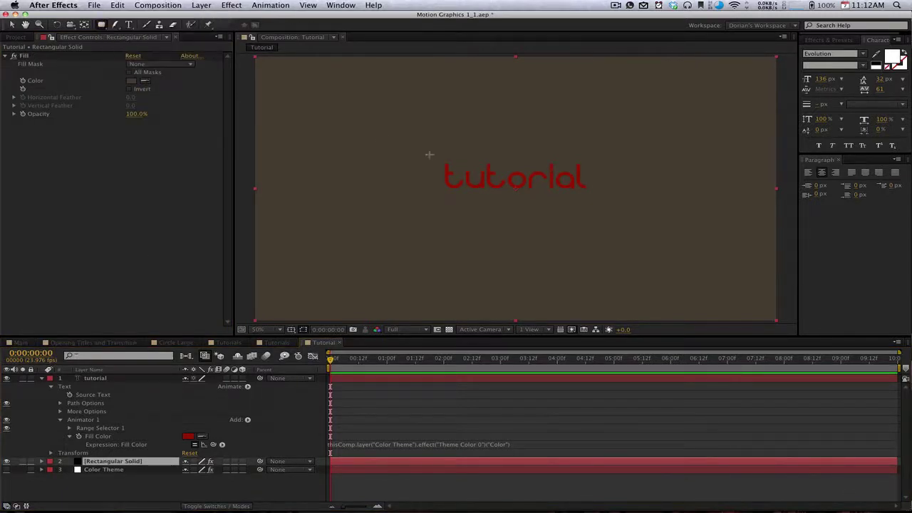
left_click(102, 25)
left_click_drag(430, 154, 598, 203)
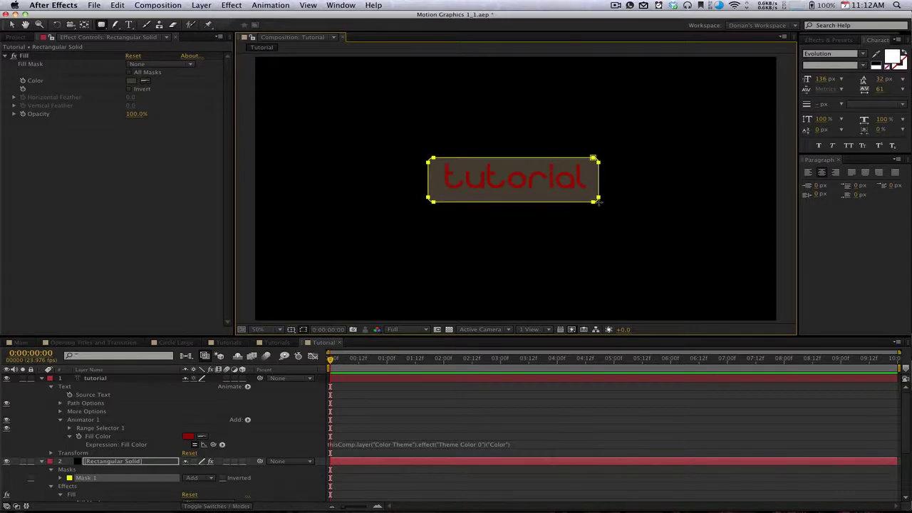
Show the title/action safe guides and move the time indicator to frame 1.
key("apostrophe")
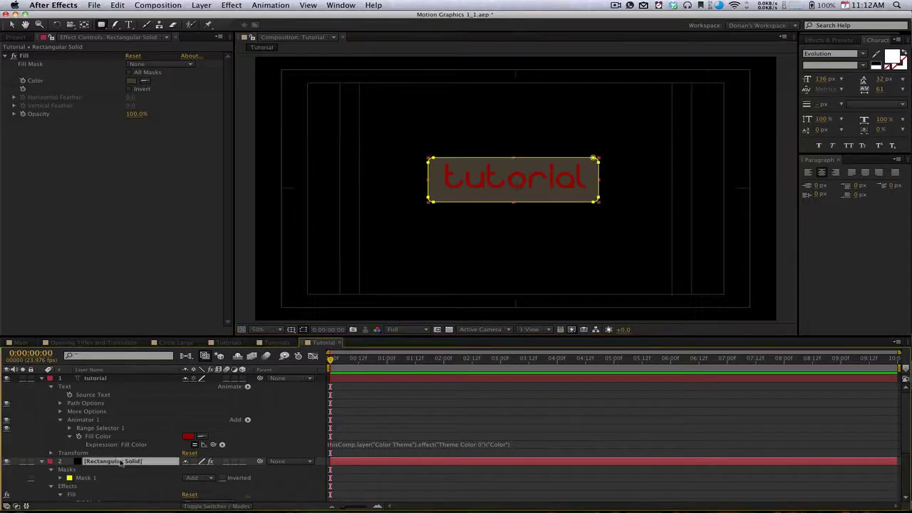
key(";")
left_click(369, 283)
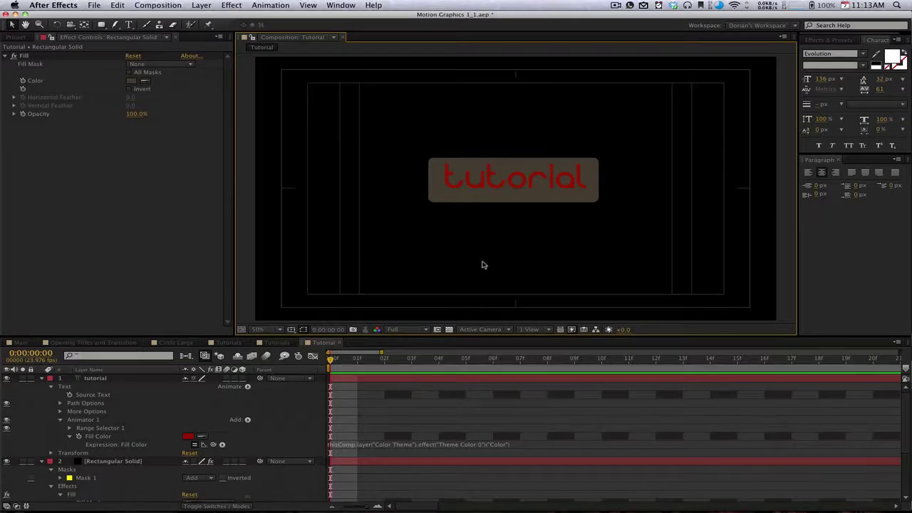
left_click(359, 363)
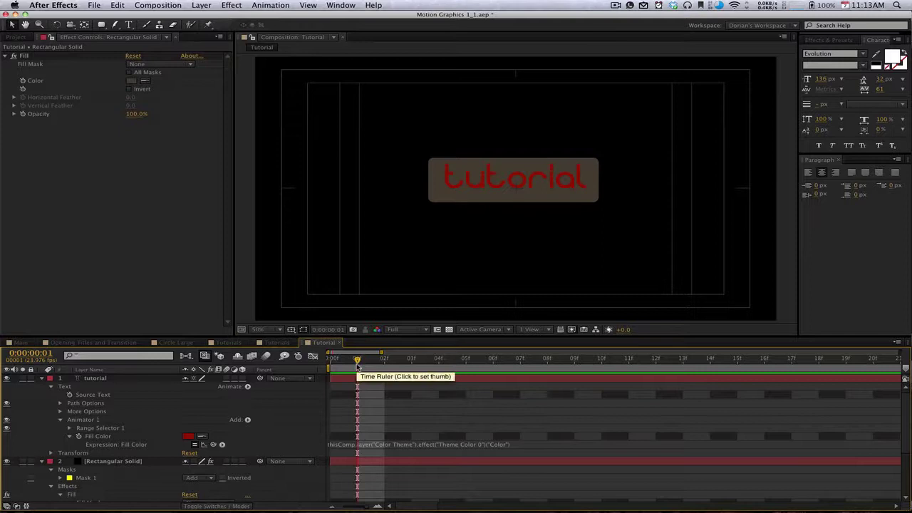
key("semicolon")
Nudge the tutorial title and its box down together with the arrow keys.
left_click(97, 380)
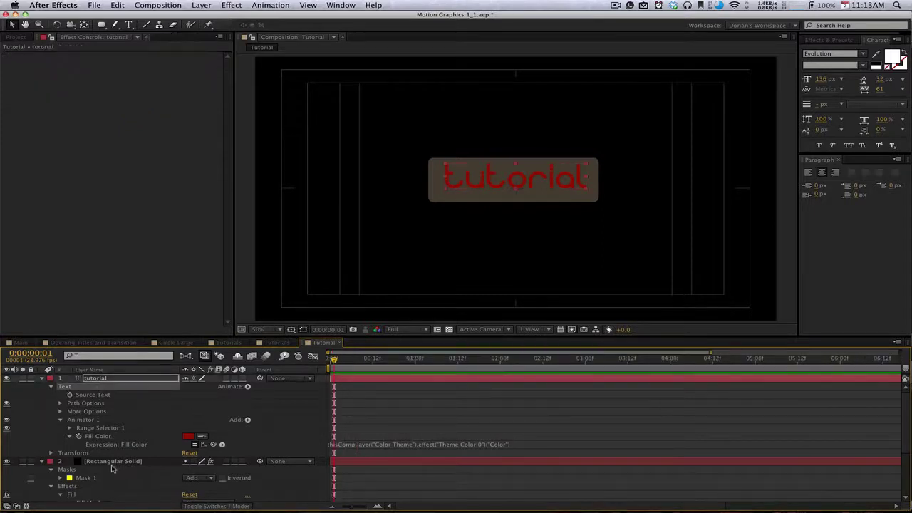
left_click(113, 462, "shift")
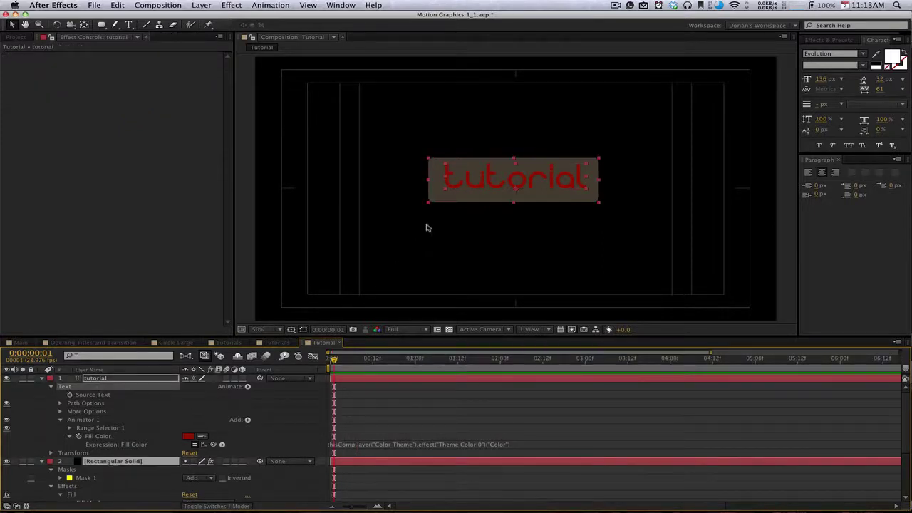
key("Down")
key("Down")
key("Down")
key("Down")
key("Down")
key("Down")
key("Down")
key("Down")
key("Down")
key("Down")
key("Down")
key("Down")
key("Down")
key("Down")
key("Down")
key("Down")
key("Down")
key("Down")
key("Down")
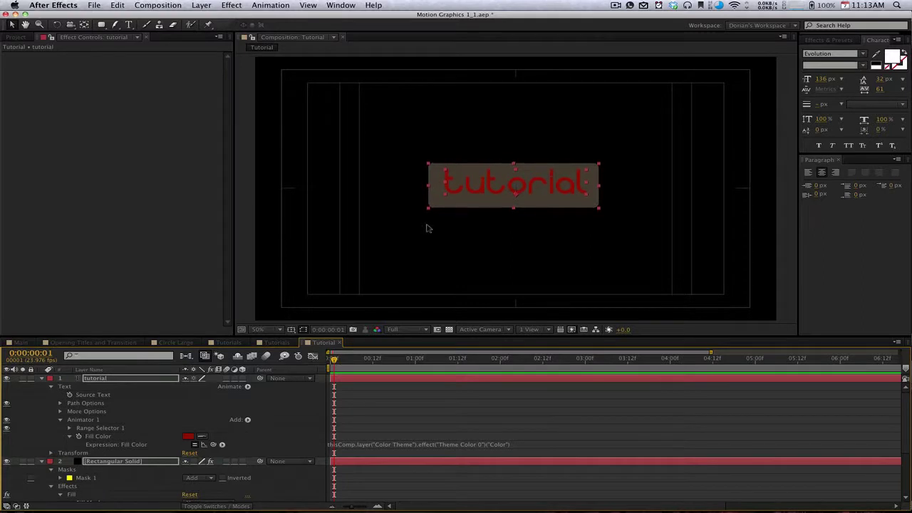
key("Right")
key("Right")
key("Right")
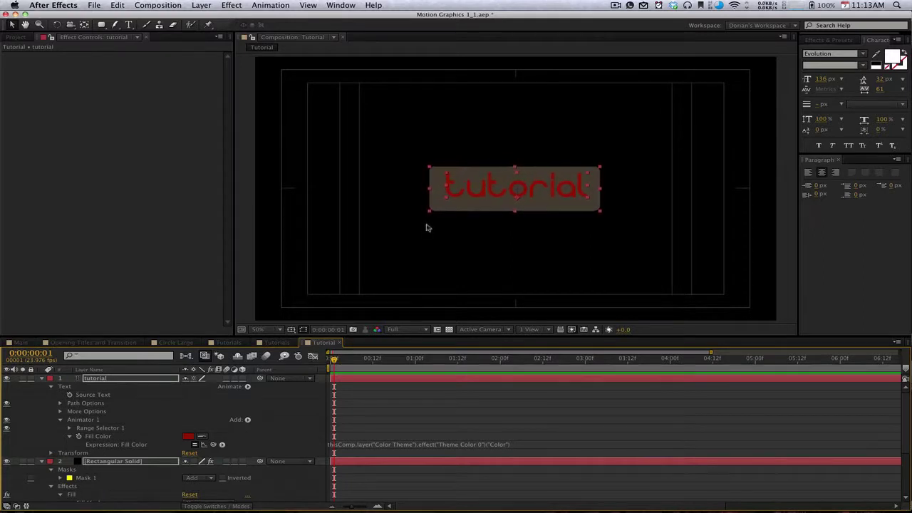
key("Left")
key("Left")
key("Left")
key("Left")
key("Right")
key("Down")
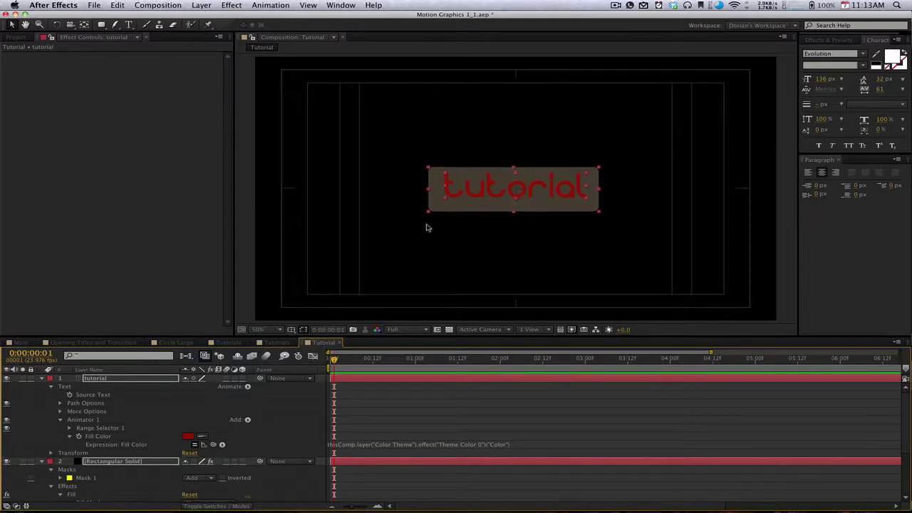
Turn on the transparency grid to see the area outside the box.
left_click(347, 100)
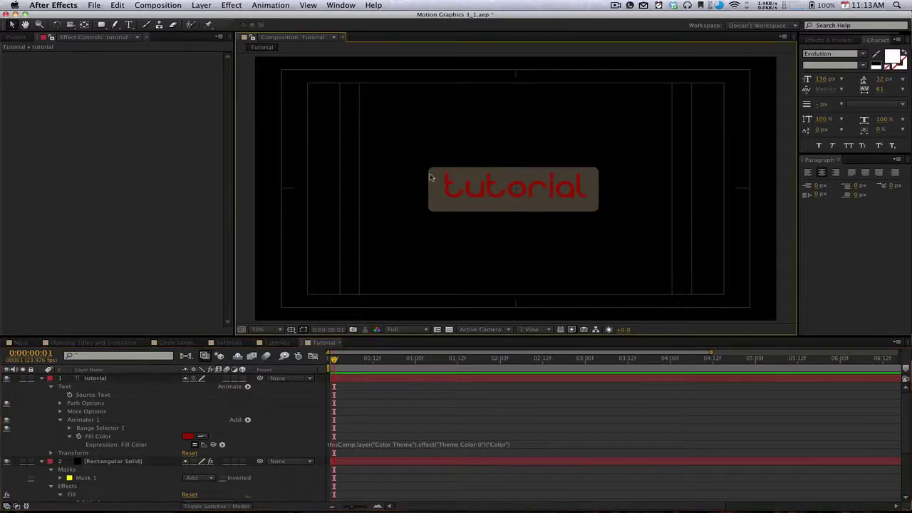
left_click(448, 329)
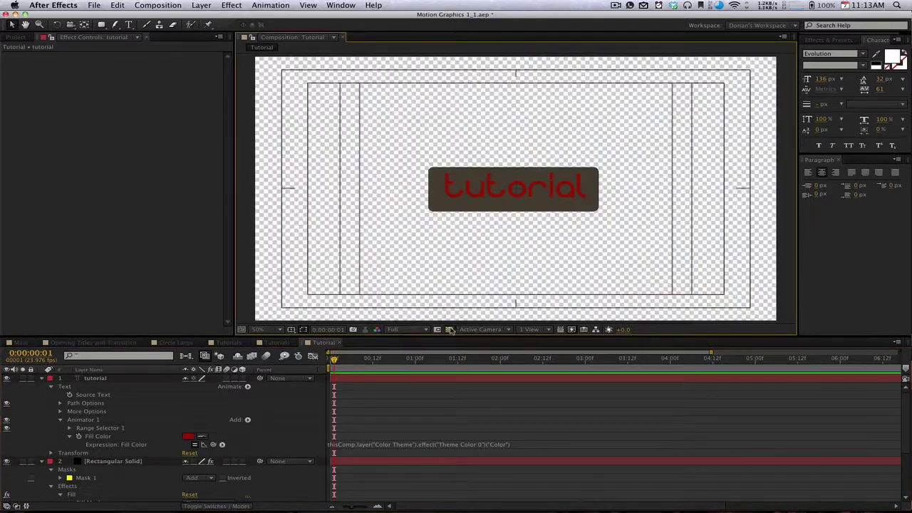
left_click(449, 329)
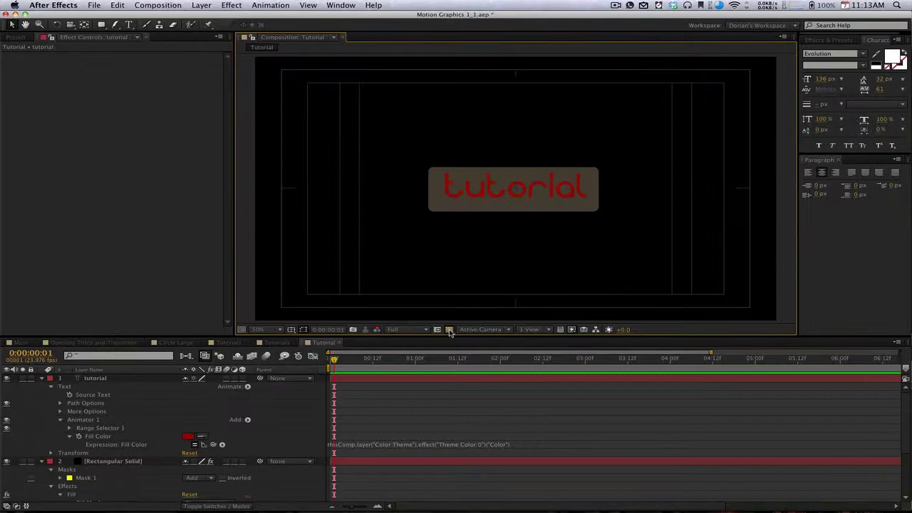
left_click(449, 329)
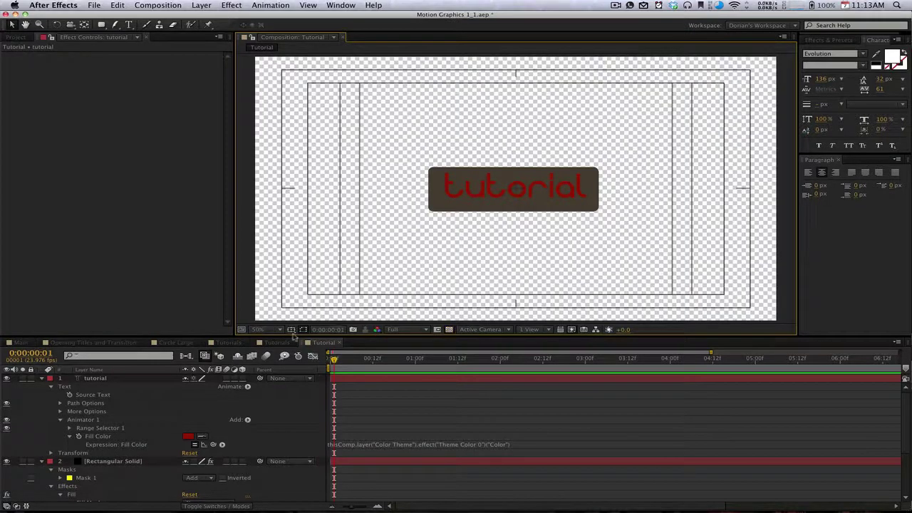
Apply a black Stroke effect with brush size 3.5 to the box's mask.
left_click(129, 461)
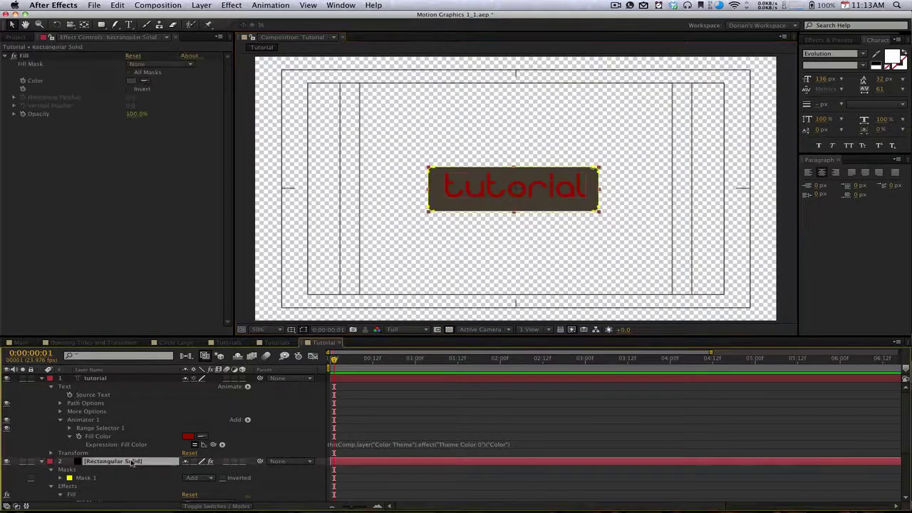
left_click(231, 5)
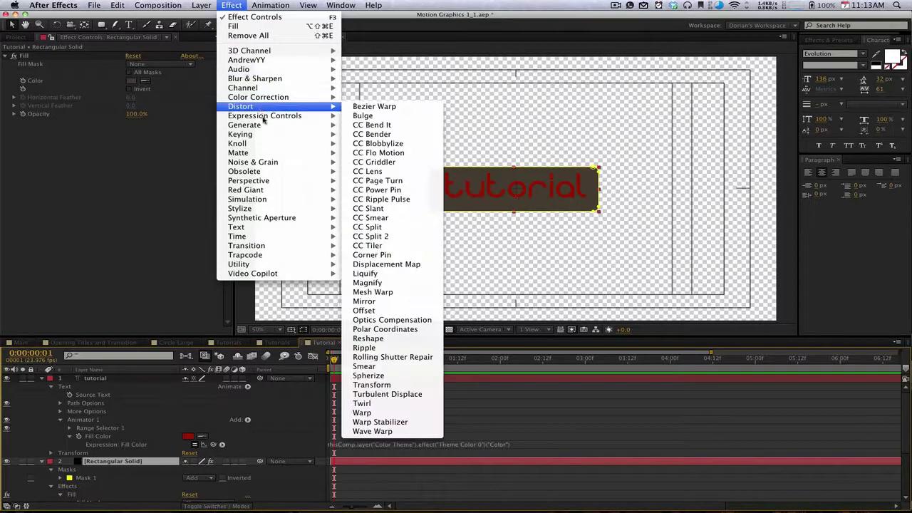
mouse_move(265, 125)
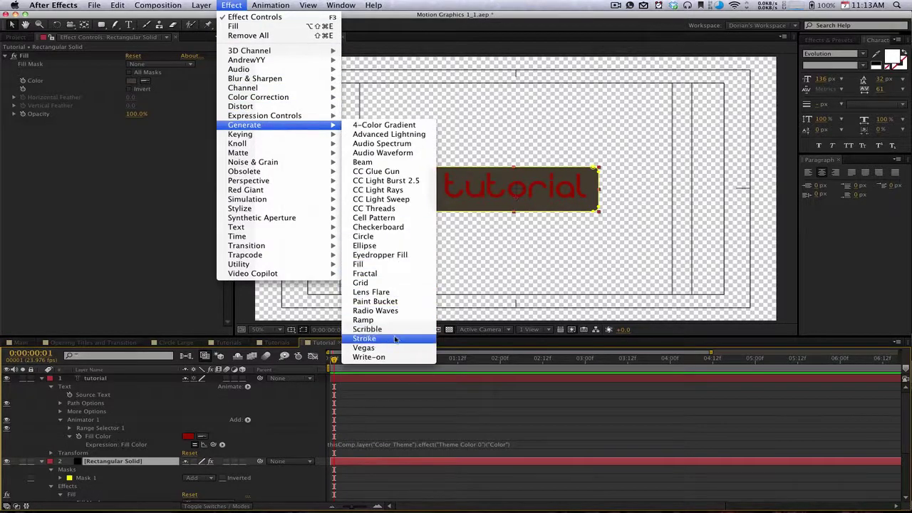
left_click(364, 338)
left_click(130, 163)
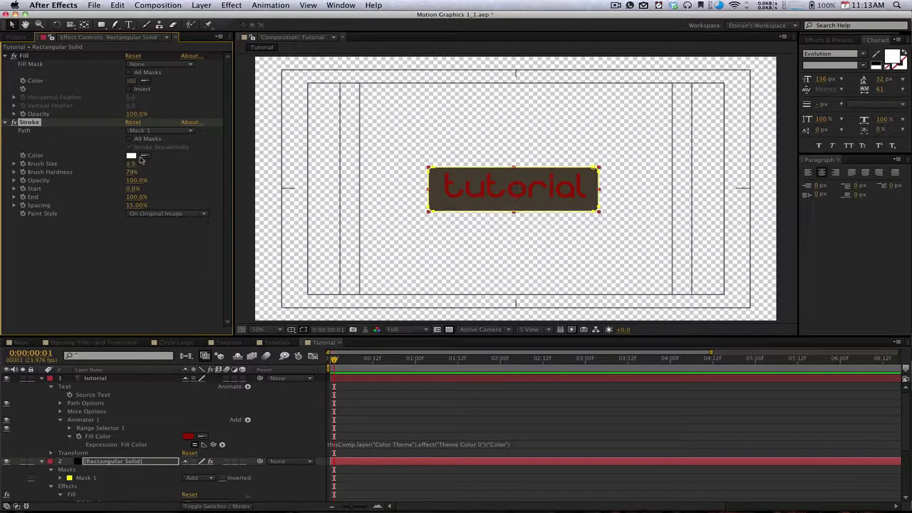
left_click(131, 156)
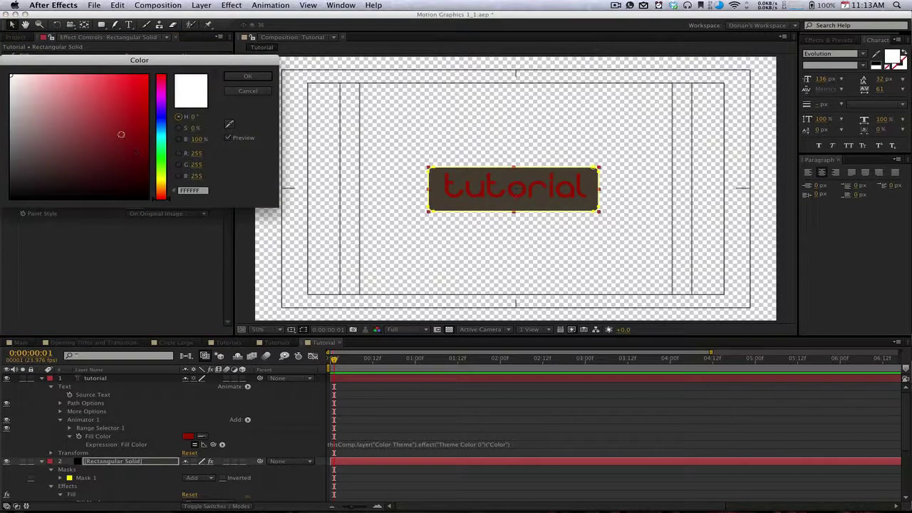
left_click_drag(122, 134, 235, 226)
left_click(233, 77)
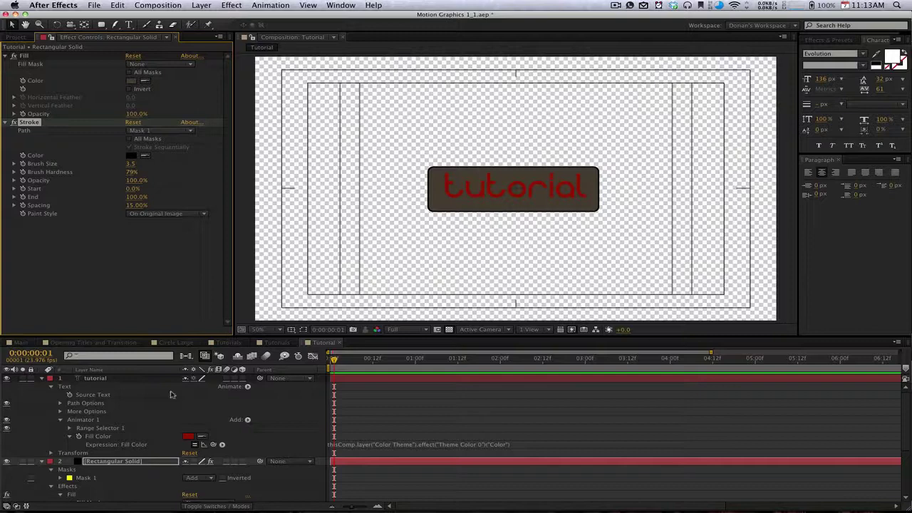
left_click(41, 378)
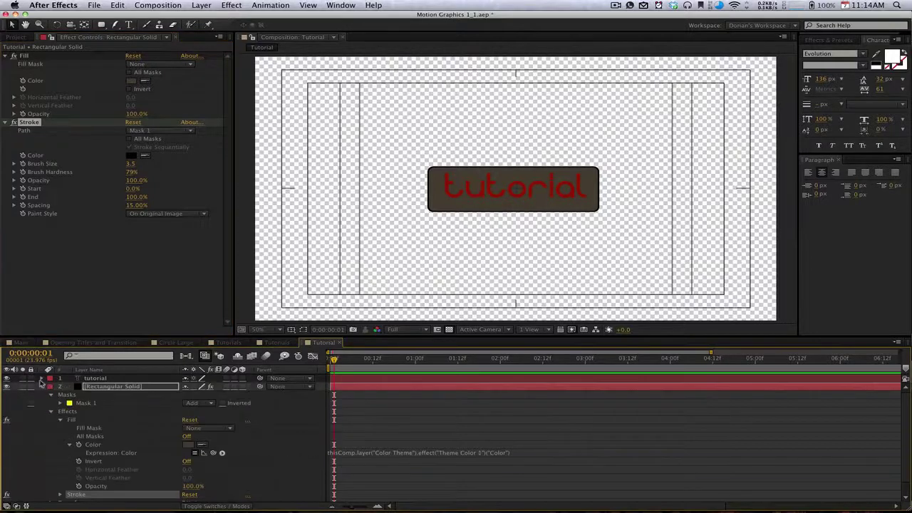
left_click(41, 387)
Create a new solid layer and apply a Generate > Fill effect to it.
left_click(197, 5)
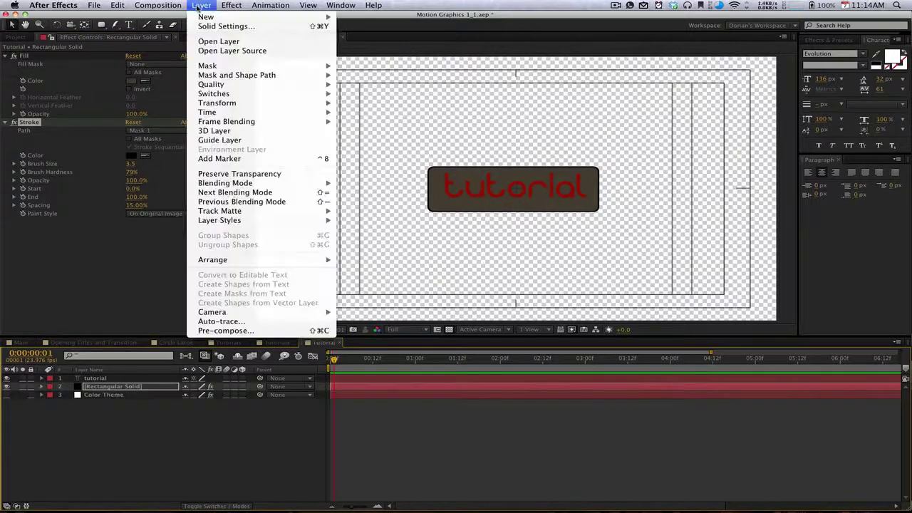
mouse_move(205, 16)
left_click(361, 31)
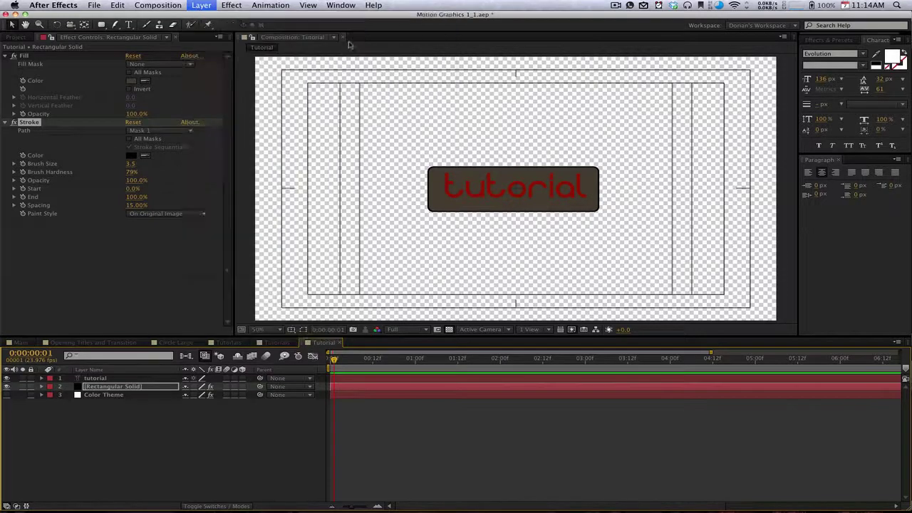
left_click(217, 245)
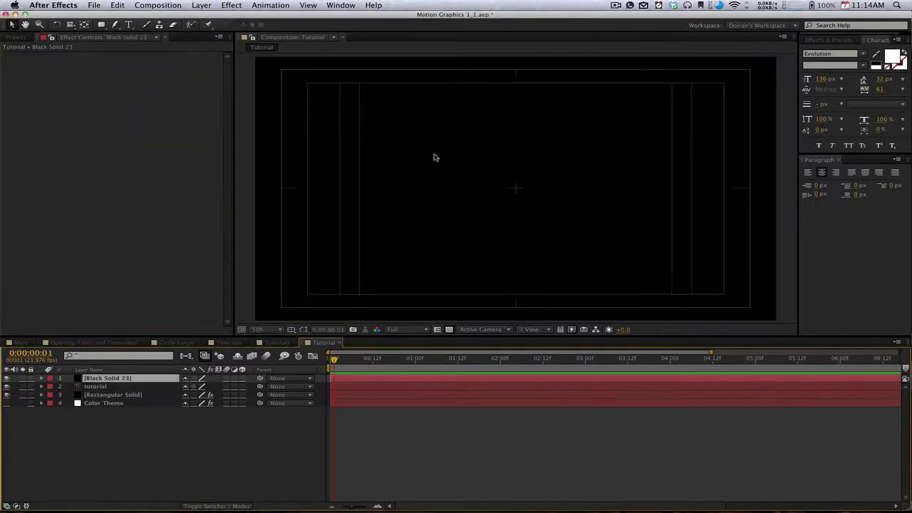
left_click(226, 5)
left_click(230, 5)
left_click(231, 7)
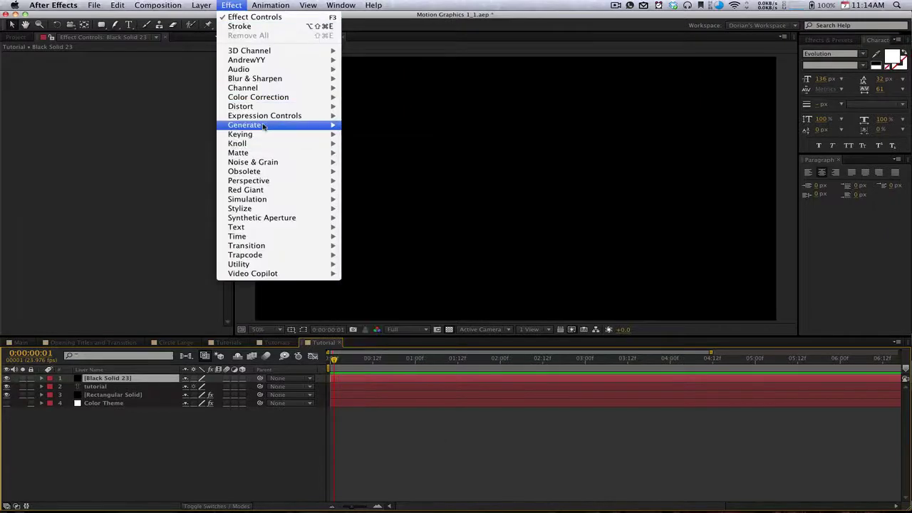
mouse_move(285, 125)
left_click(365, 264)
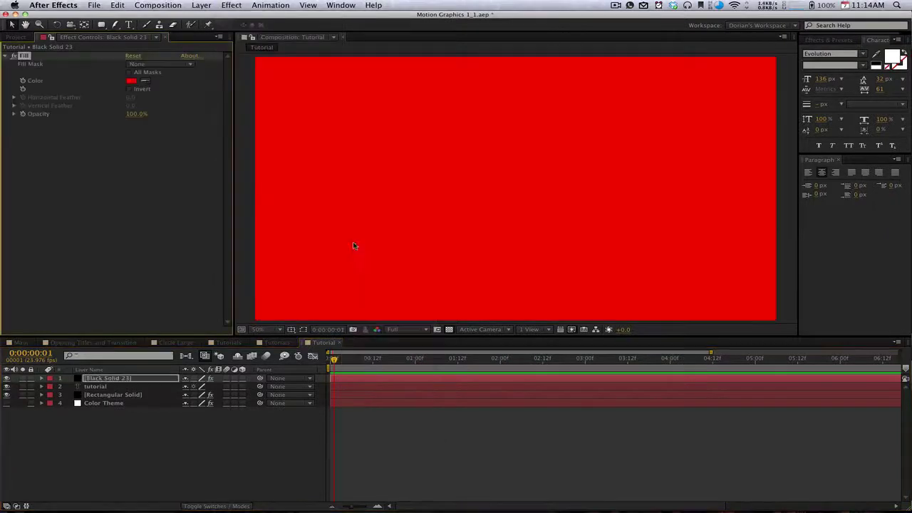
Link the solid's Fill colour to Theme Color 3 and rename the layer BG.
left_click(23, 81, "alt")
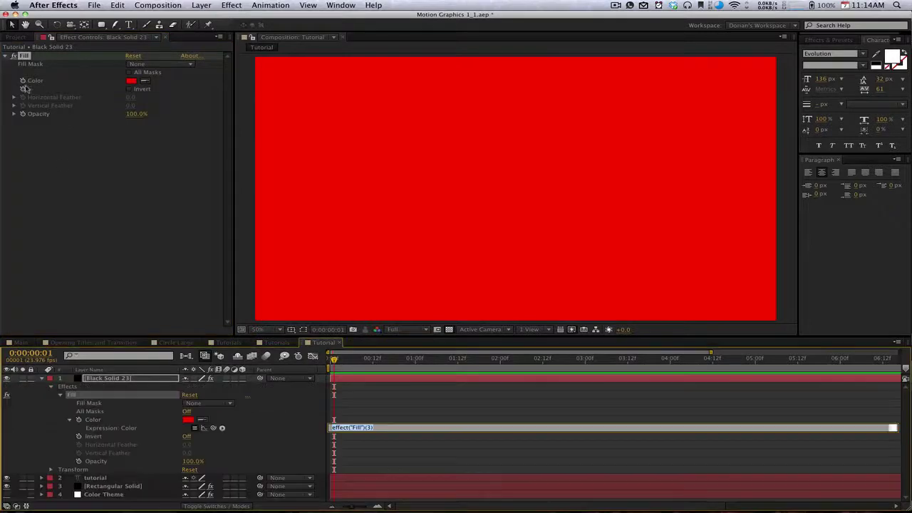
left_click(128, 496)
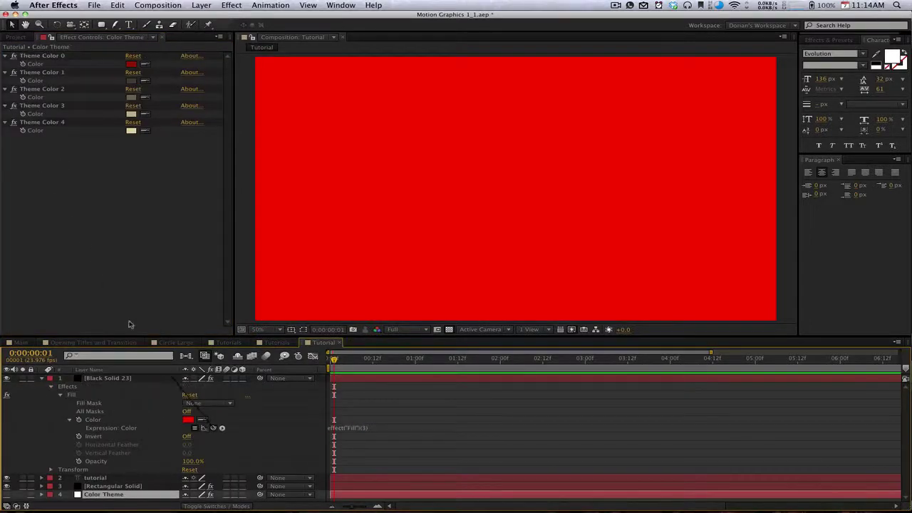
left_click_drag(213, 427, 35, 114)
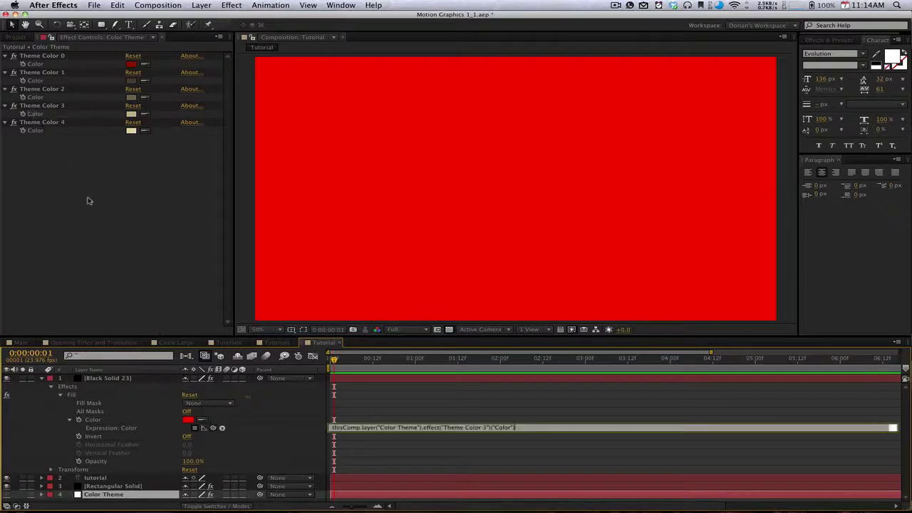
left_click(88, 201)
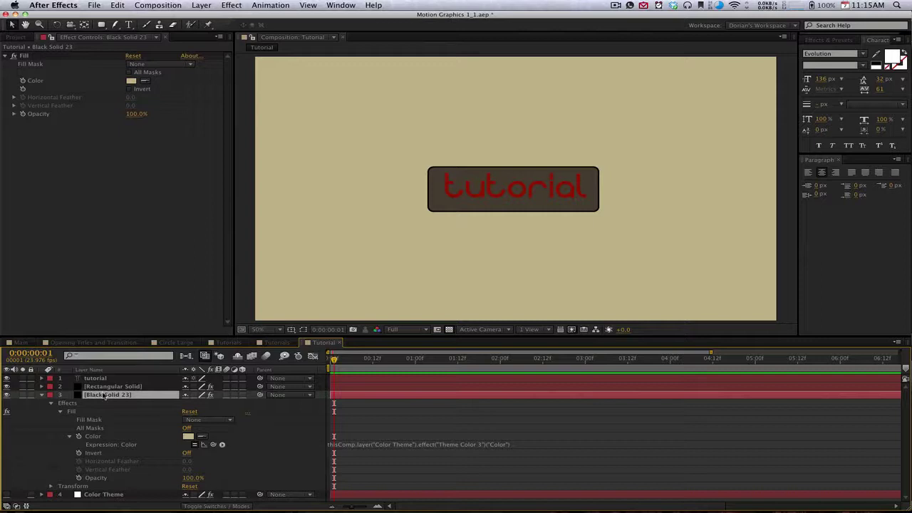
type("B")
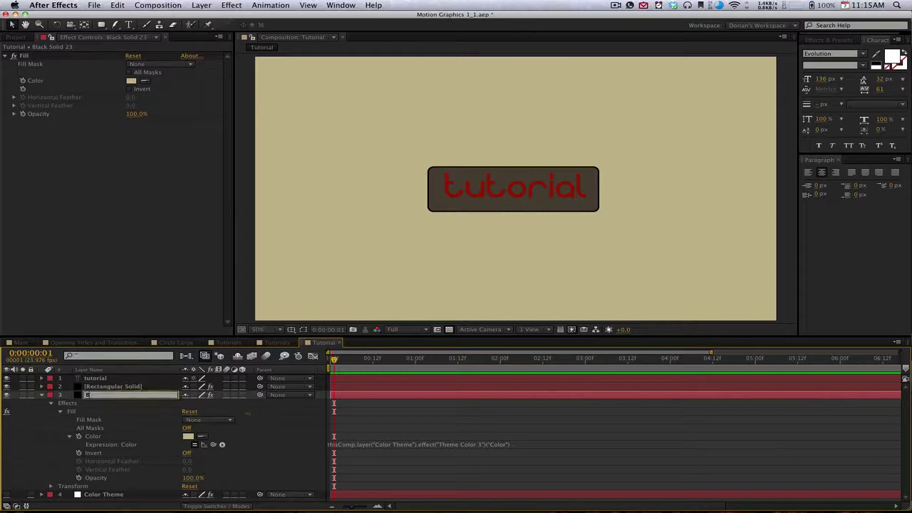
type("G")
key("Return")
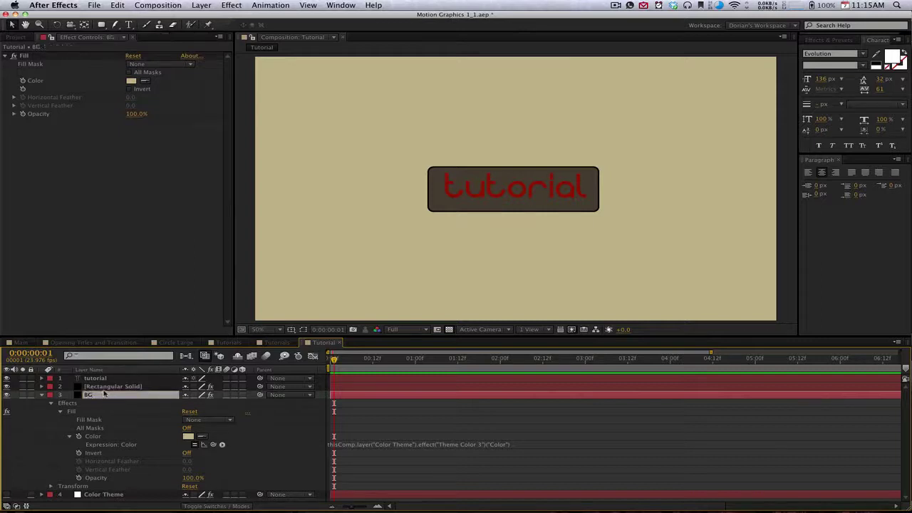
Create a new full-frame solid on top and apply a Fill effect to it.
left_click(202, 5)
mouse_move(214, 22)
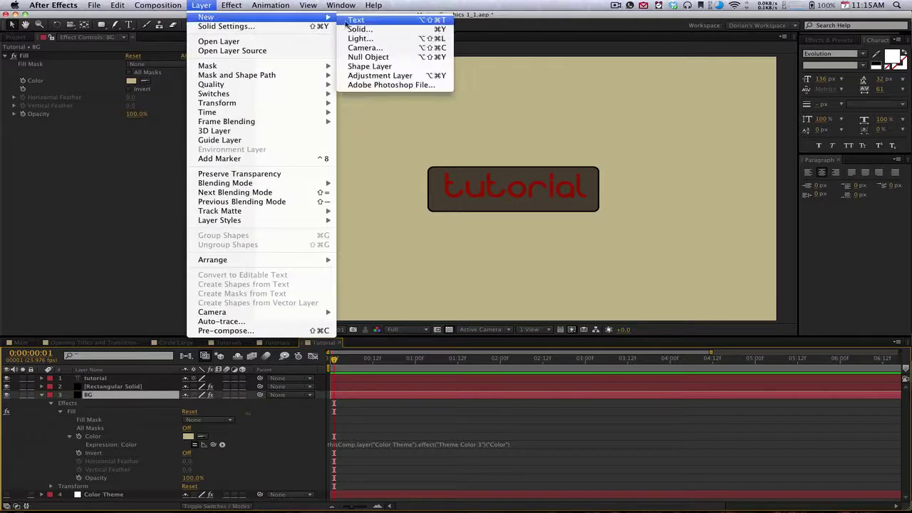
left_click(357, 32)
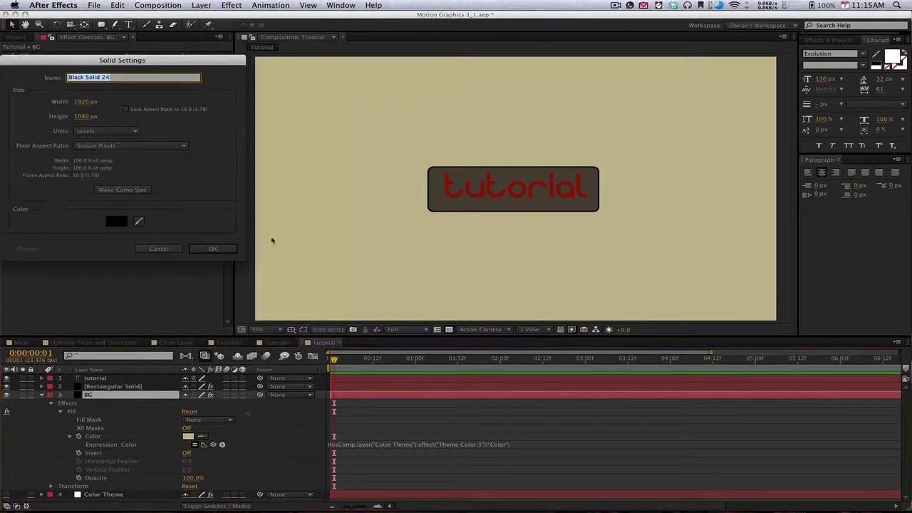
left_click(201, 248)
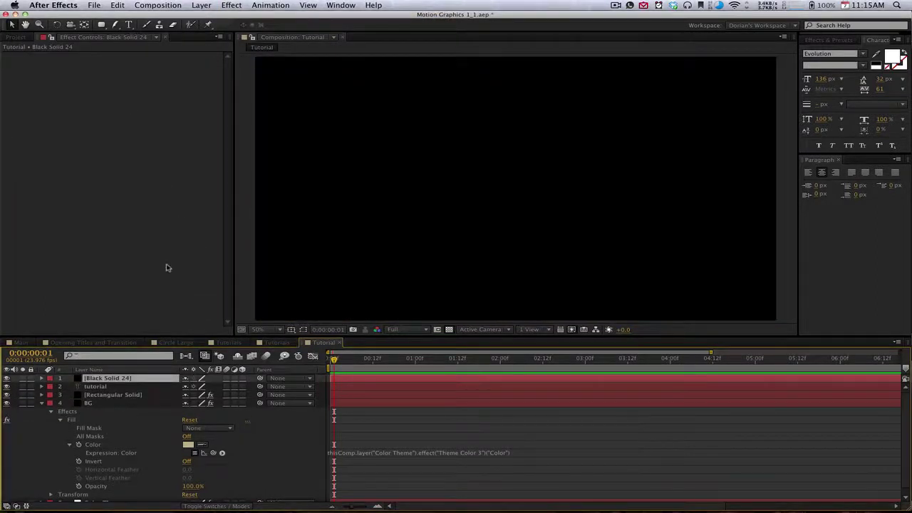
left_click(232, 5)
left_click(234, 25)
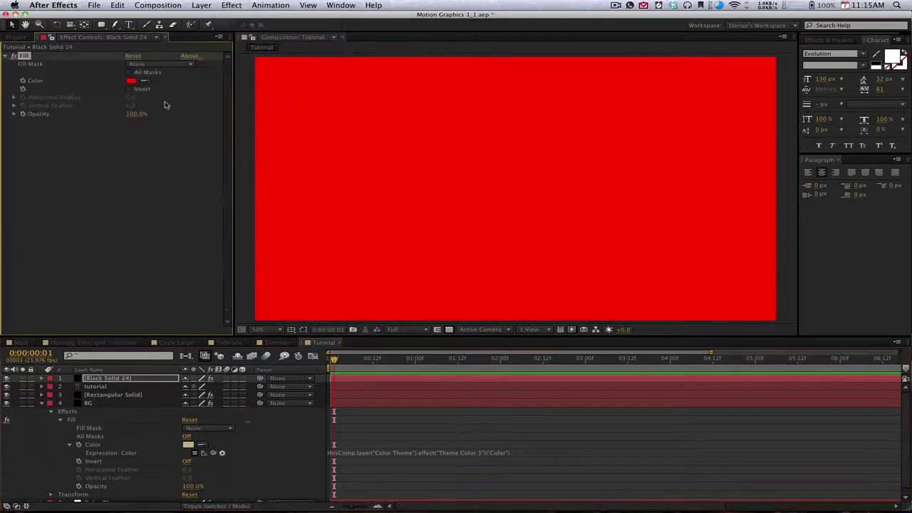
Link the Fill colour by expression to the Color Theme layer's Theme Color 2.
left_click(23, 81, "alt")
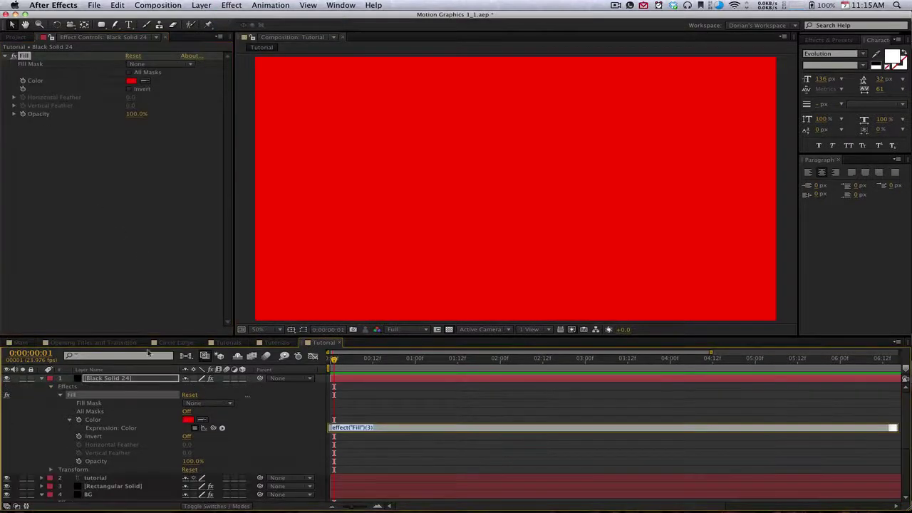
scroll(137, 460, "down", 4)
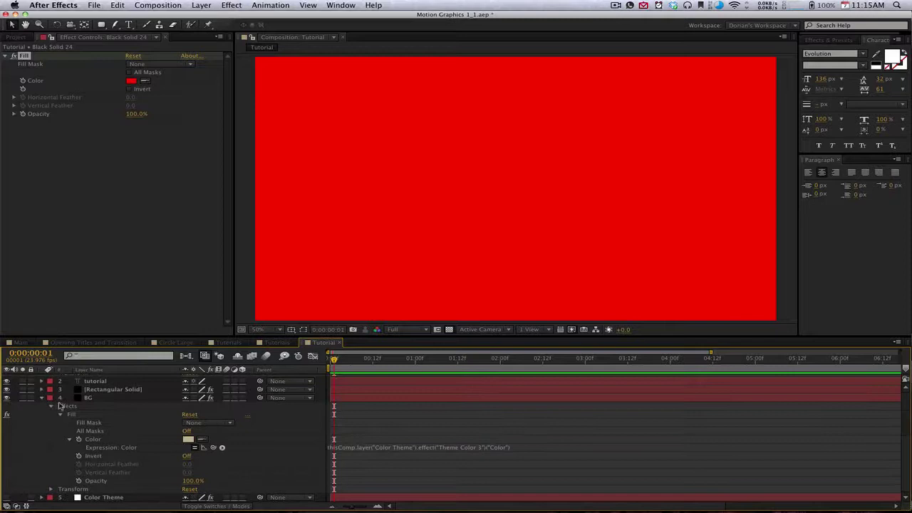
left_click(42, 398)
left_click(99, 497)
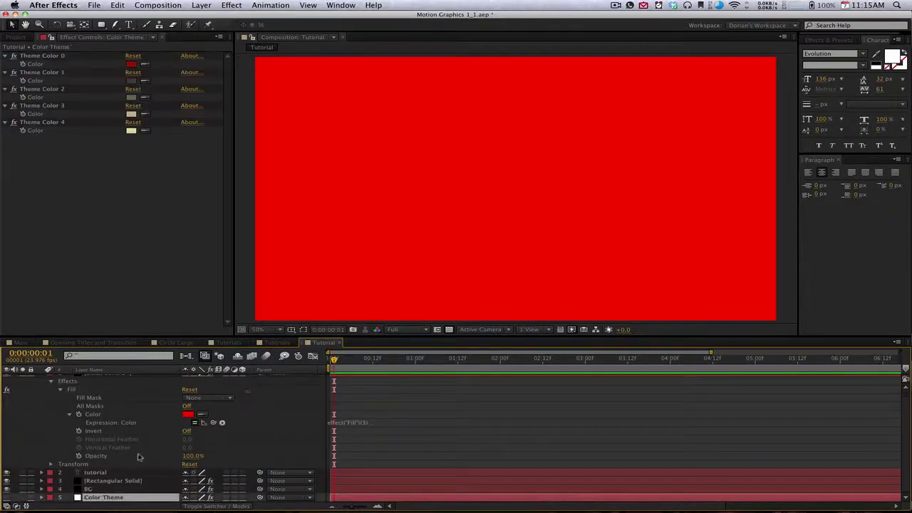
mouse_move(213, 422)
left_mouse_down()
mouse_move(10, 149)
mouse_move(30, 97)
left_mouse_up()
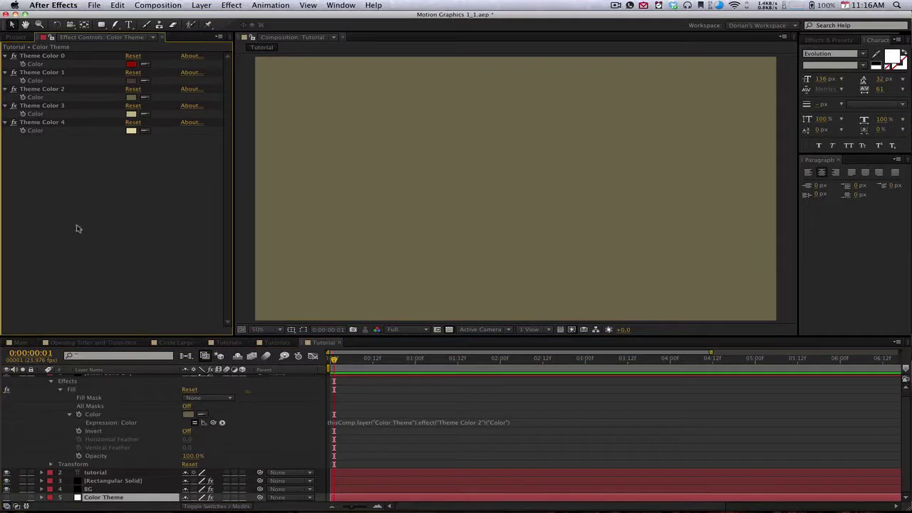
scroll(221, 397, "up", 1)
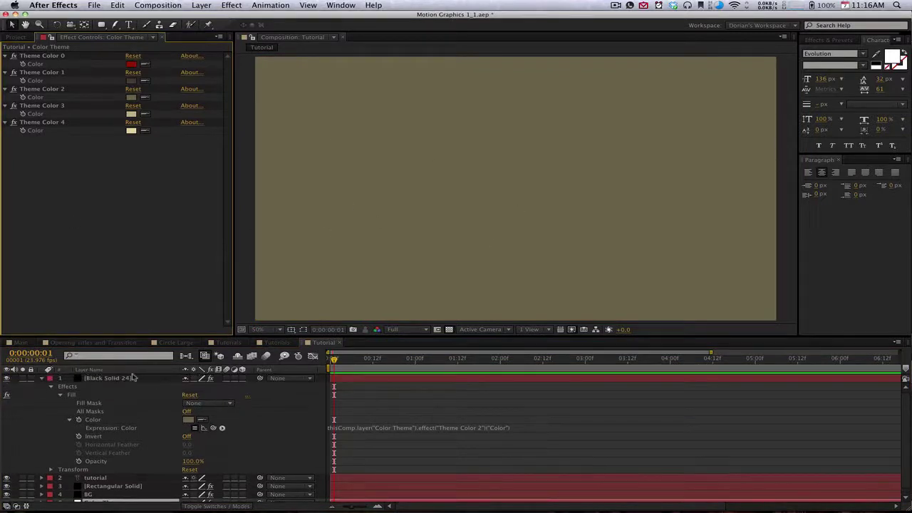
left_click(132, 378)
left_click_drag(101, 24, 143, 55)
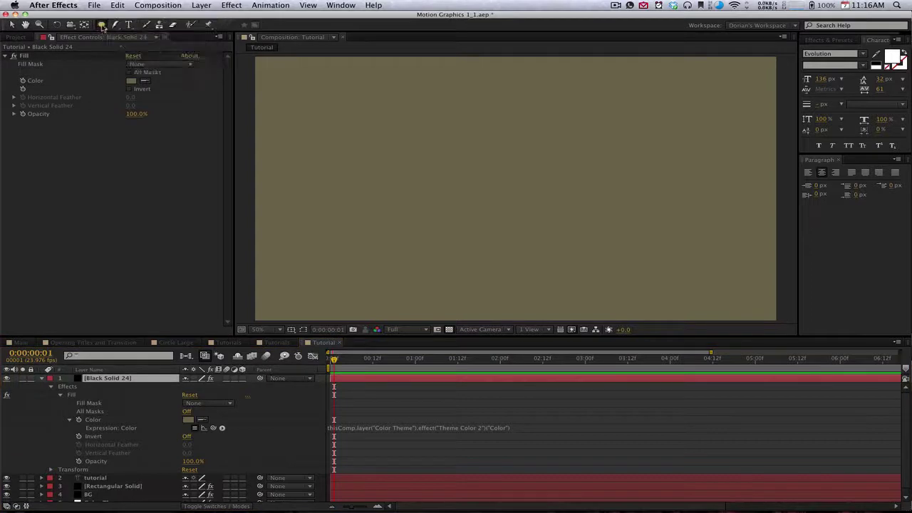
Add a full-size ellipse mask, feather it heavily, and set layer opacity to 66%.
double_click(102, 26)
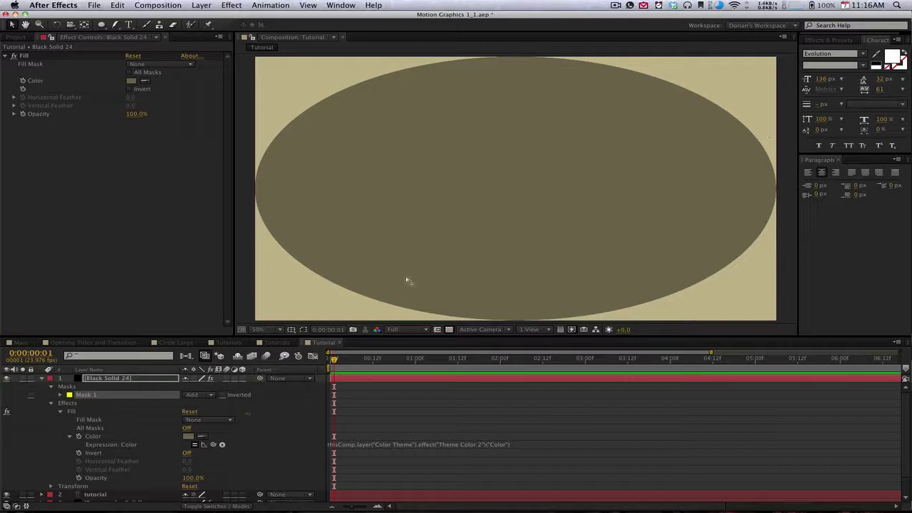
key("f")
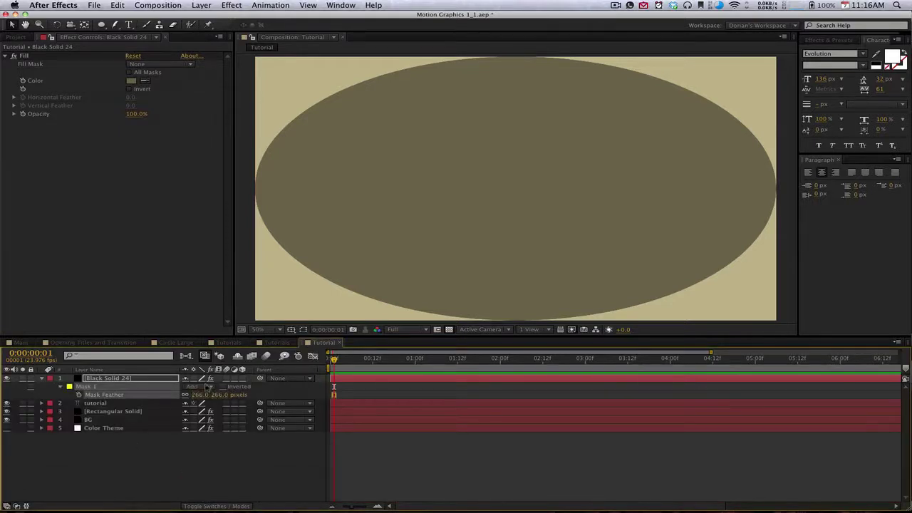
left_click_drag(205, 394, 208, 388)
key("t")
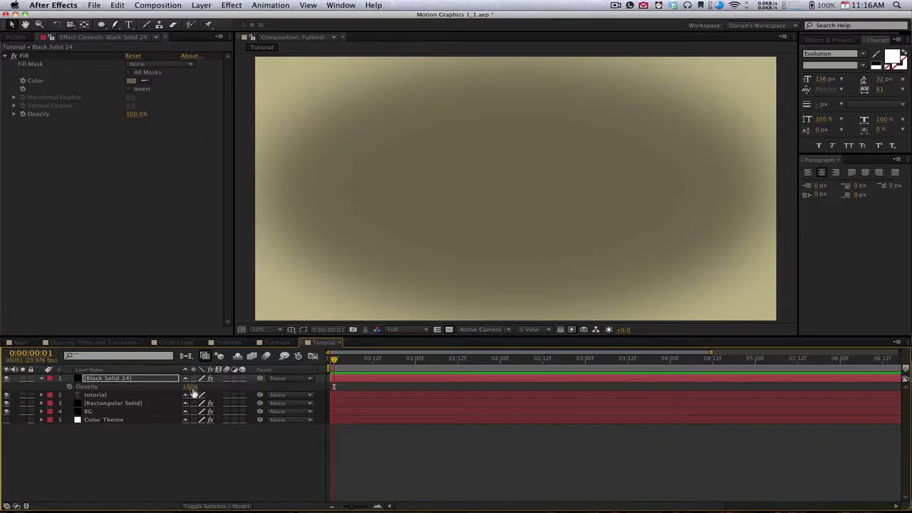
left_click(191, 386)
type("66")
key("Return")
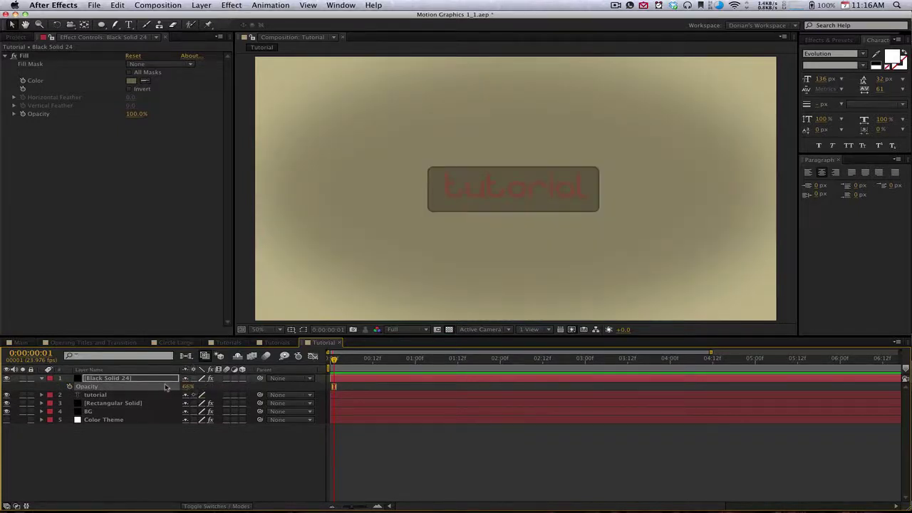
Set the ellipse mask mode to Subtract so only the frame edges darken.
key("f")
left_click(198, 386)
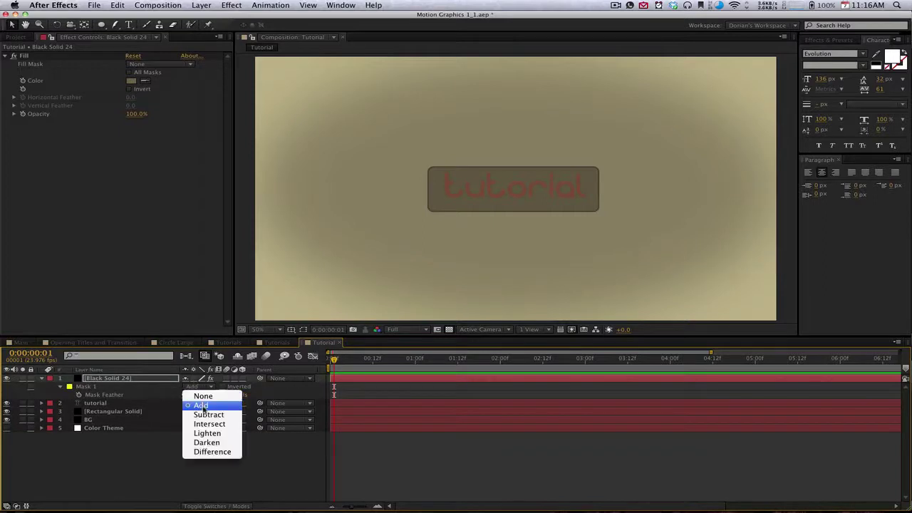
left_click(206, 415)
left_click(171, 482)
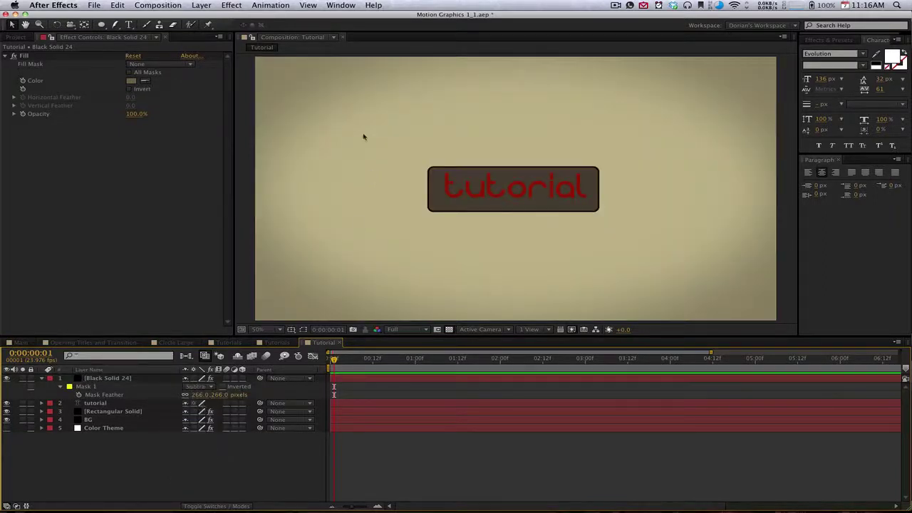
Rename the solid to 'Vingette' and move it below the Rectangular Solid layer.
left_click(150, 378)
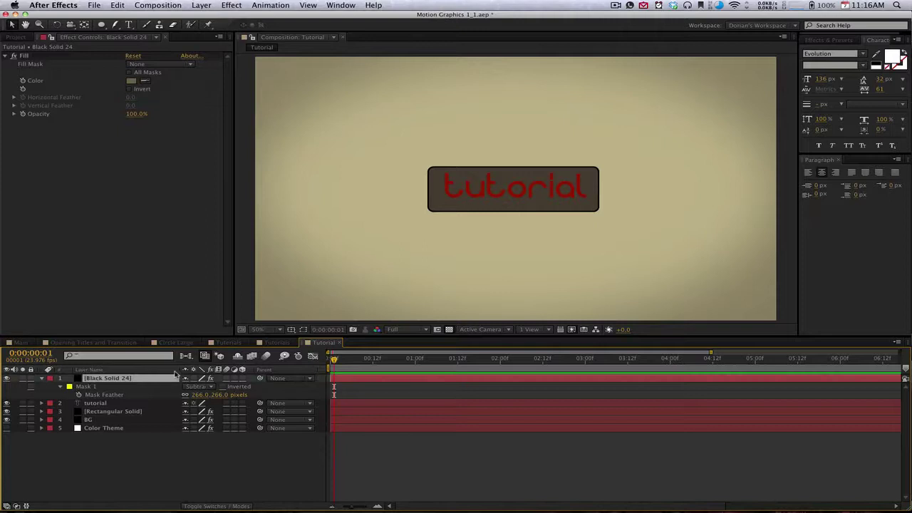
key("Return")
type("Vingette")
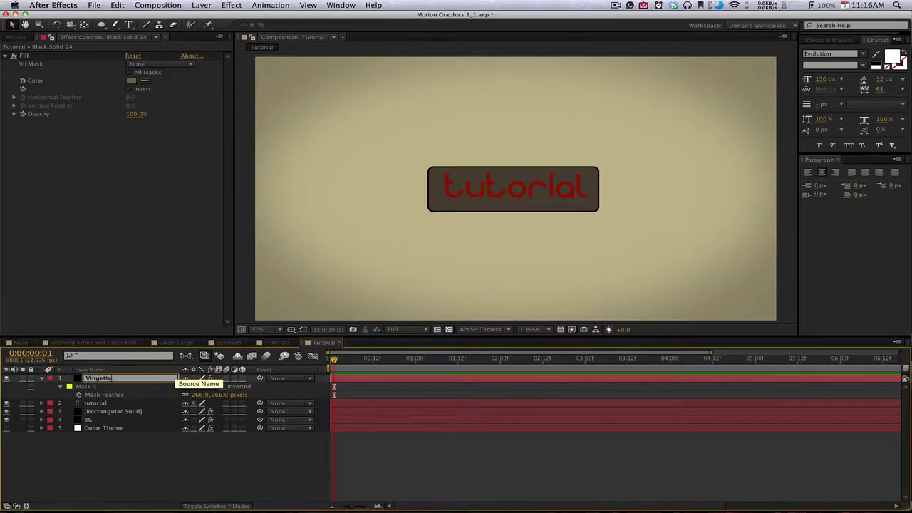
key("Return")
left_click_drag(148, 376, 151, 415)
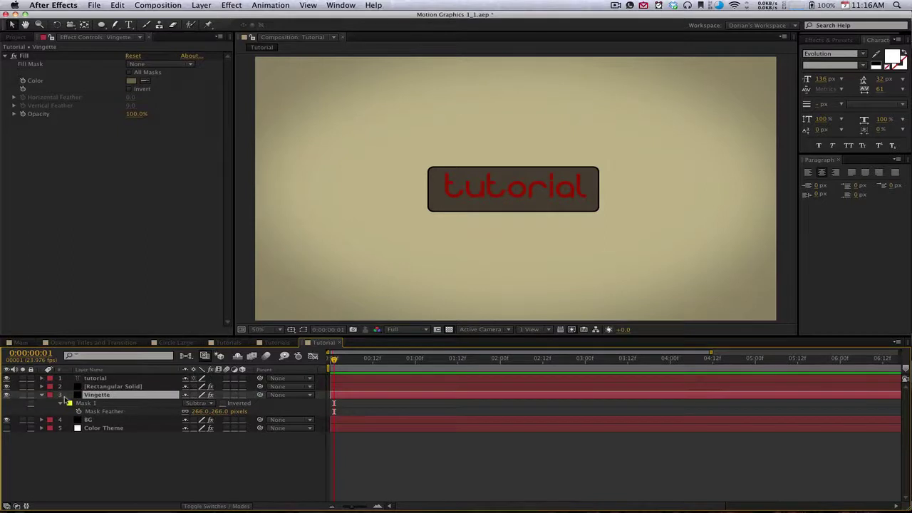
left_click(42, 394)
left_click(107, 388)
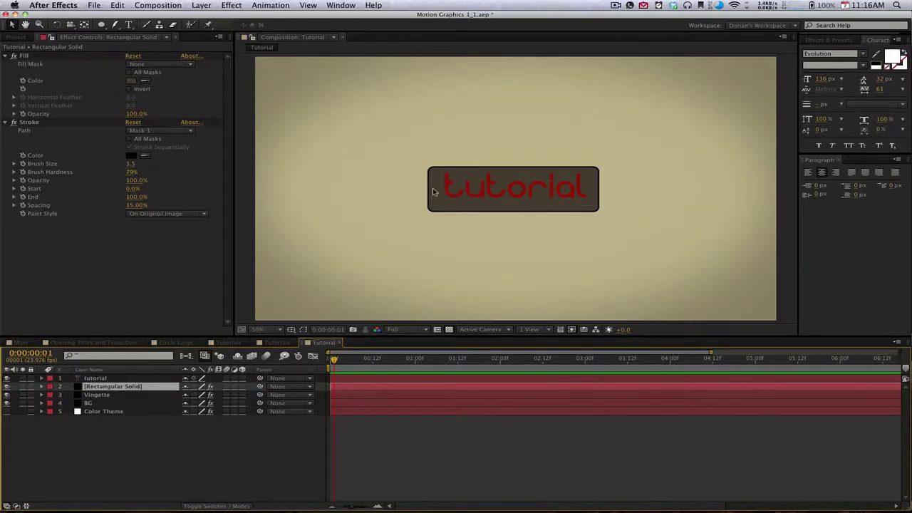
Enable 3D on the Rectangular Solid and set its X Rotation to 90°.
left_click(241, 386)
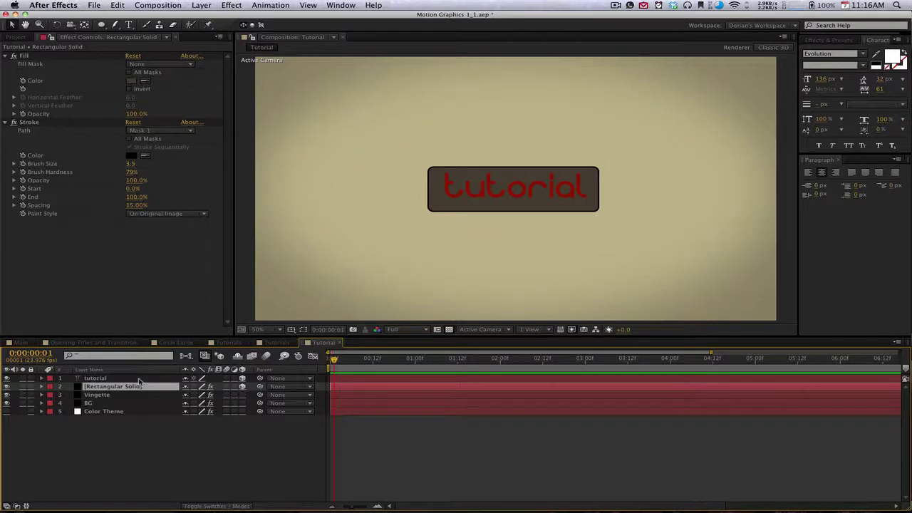
key("r")
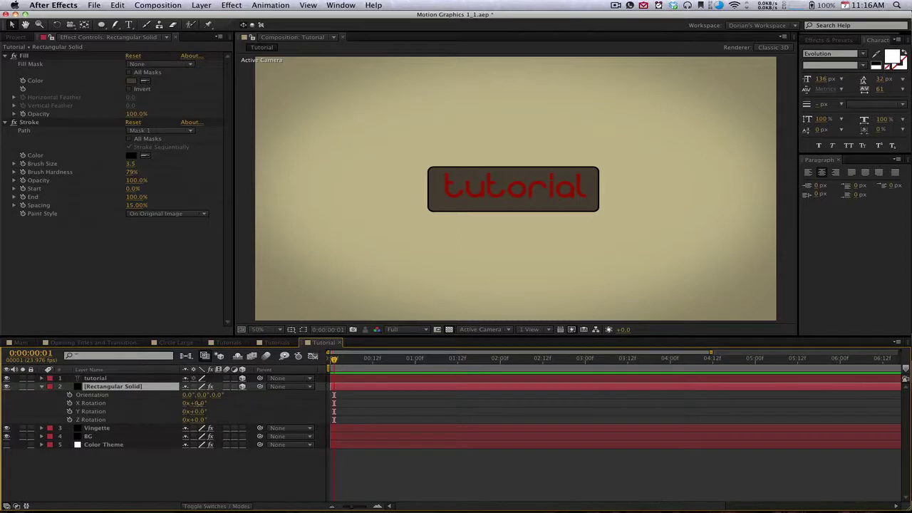
left_click_drag(196, 403, 245, 413)
left_click(200, 403)
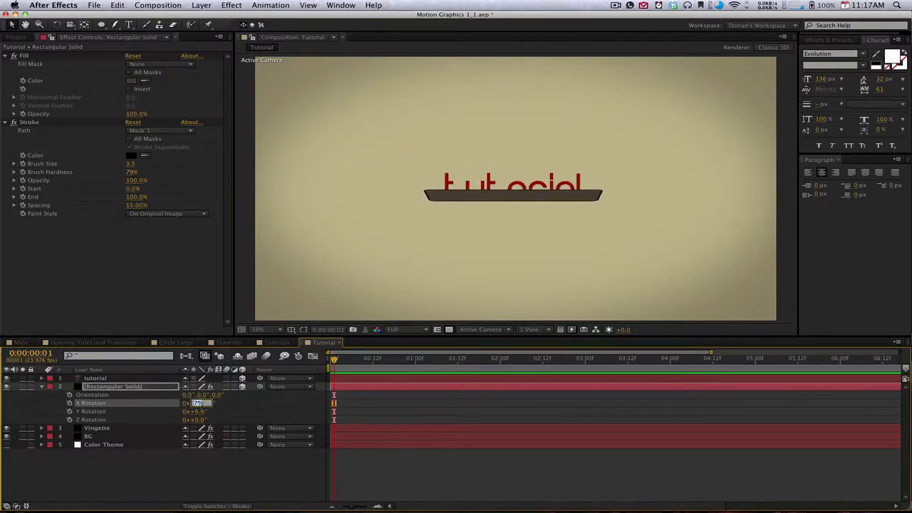
type("90")
key("Return")
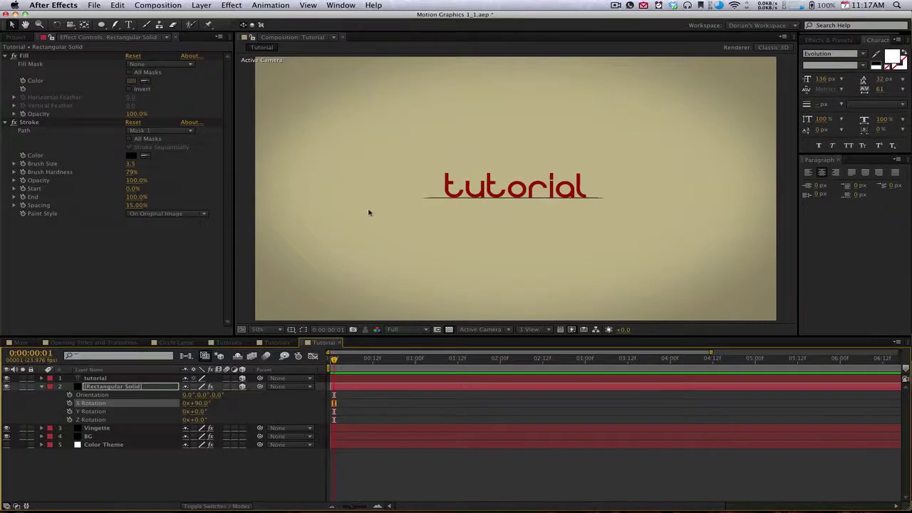
key("period")
key("period")
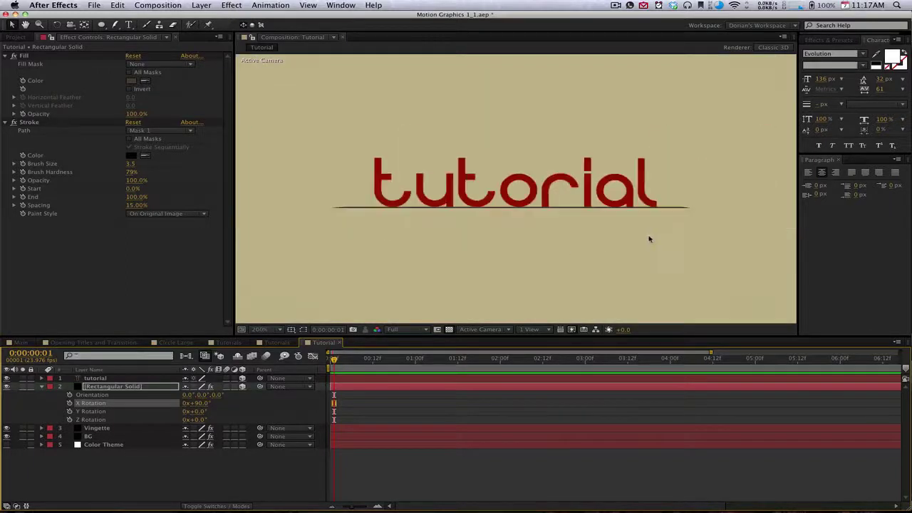
key("comma")
Scrub around frame 21 and trim the box layer's start to the current time.
left_click(329, 358)
left_click_drag(329, 358, 403, 382)
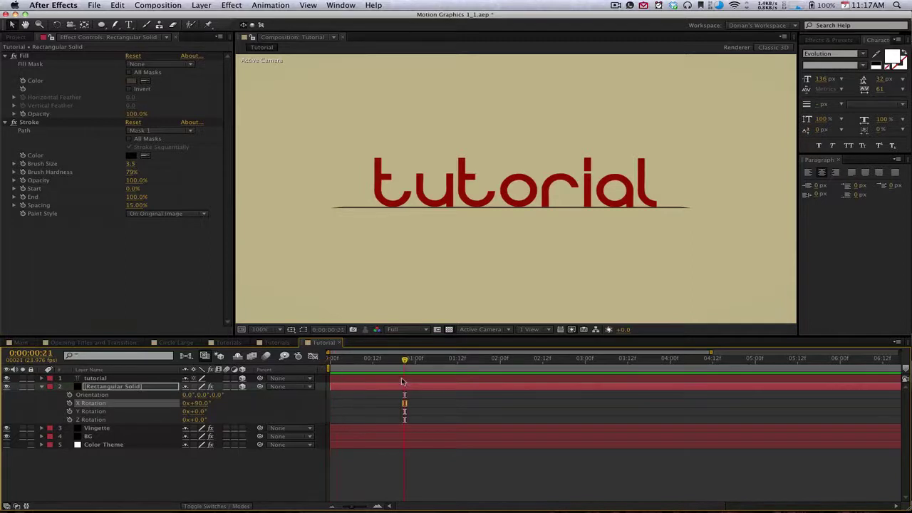
left_click(404, 385)
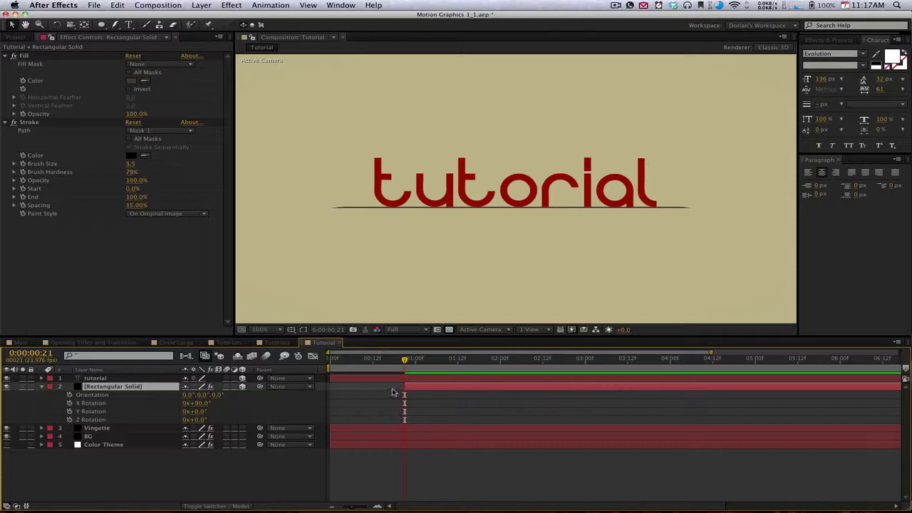
left_click_drag(404, 361, 432, 367)
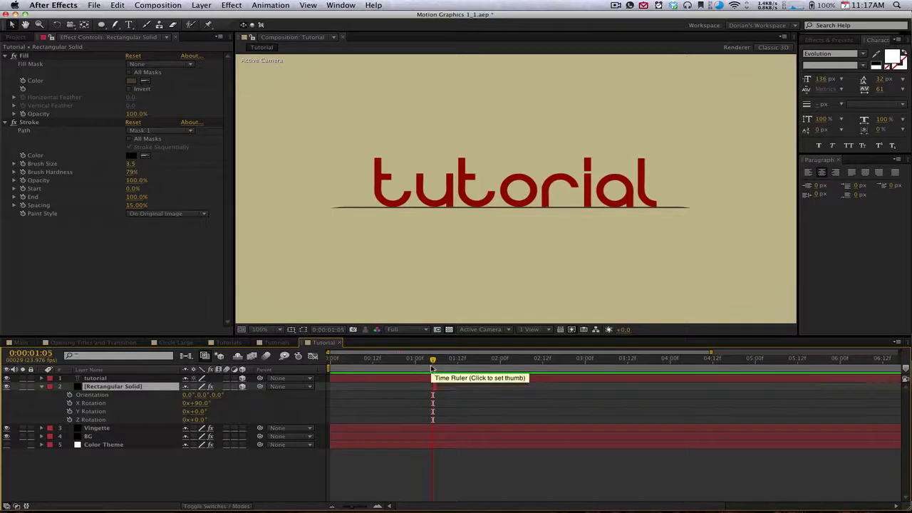
left_click_drag(432, 367, 403, 373)
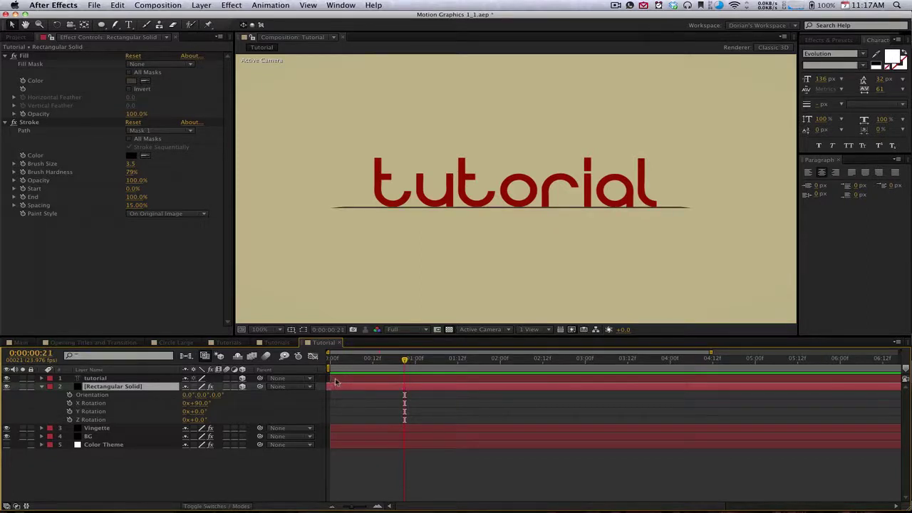
mouse_move(336, 385)
left_mouse_down()
mouse_move(408, 393)
mouse_move(347, 386)
left_mouse_up()
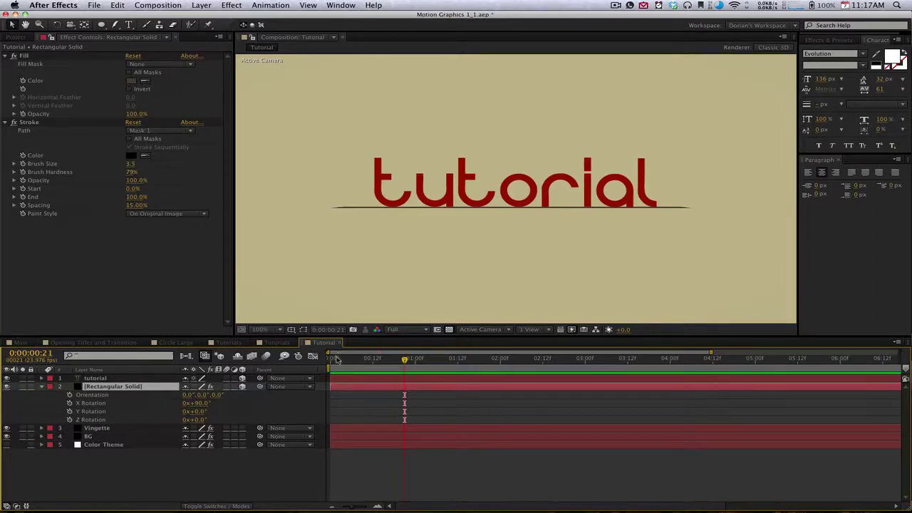
At frame 0, add an Opacity keyframe to the box layer and leave it at 100%.
key("Home")
key("t")
key("alt+shift+t")
left_click_drag(191, 395, 164, 395)
key("Return")
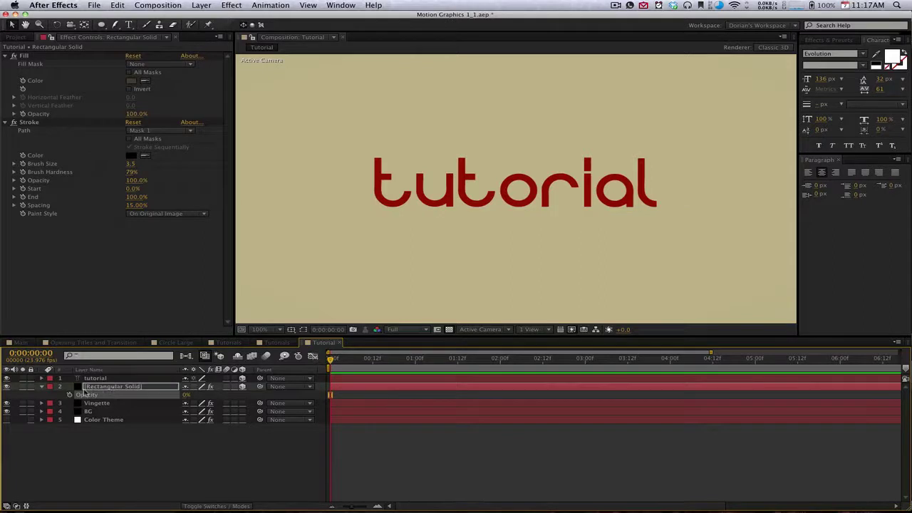
left_click_drag(188, 395, 408, 400)
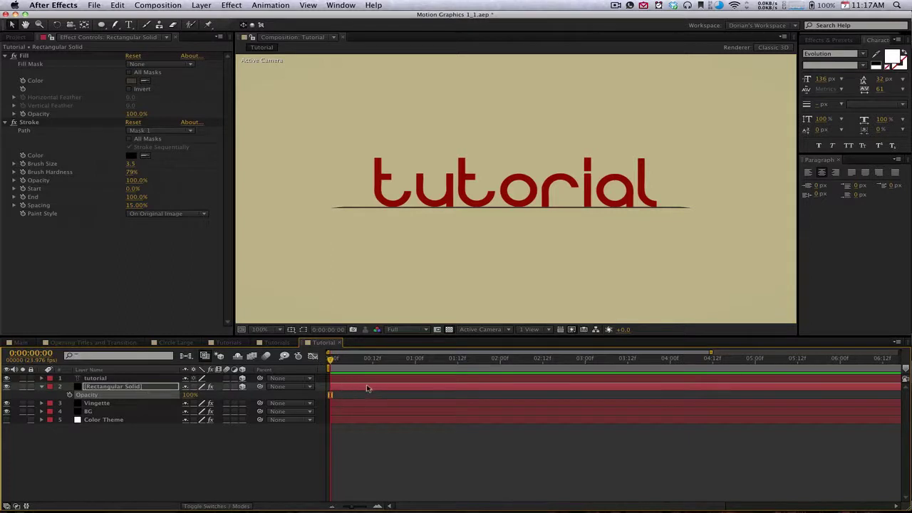
left_click(145, 386)
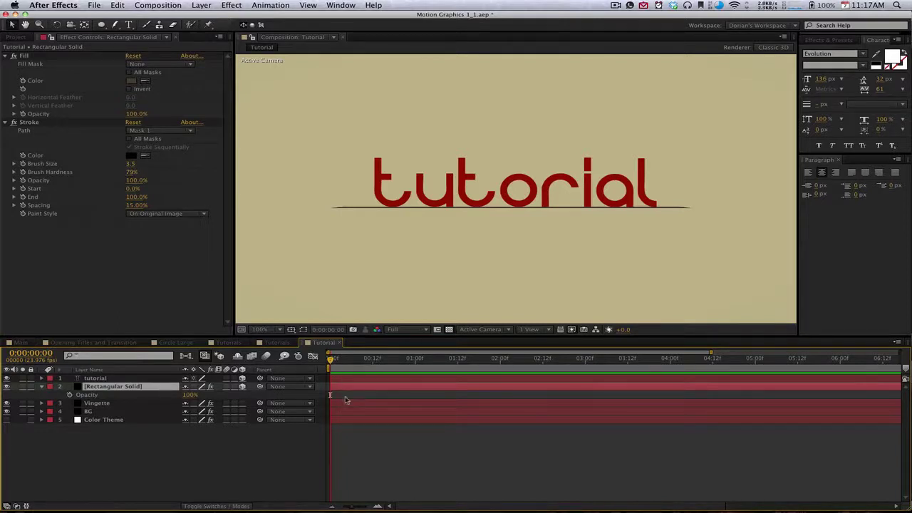
Keyframe X Rotation at 90° on frame 0, about -16° at frame 12, about 4° at frame 16.
key("r")
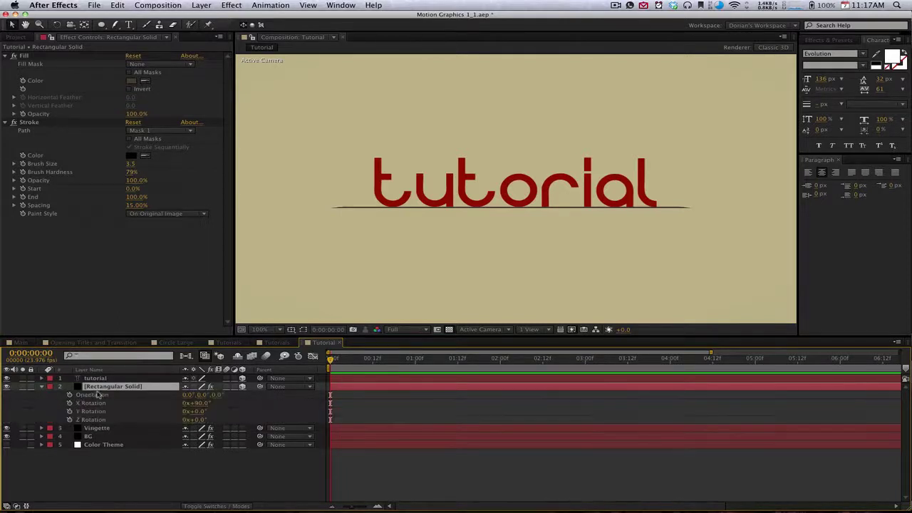
left_click(69, 402)
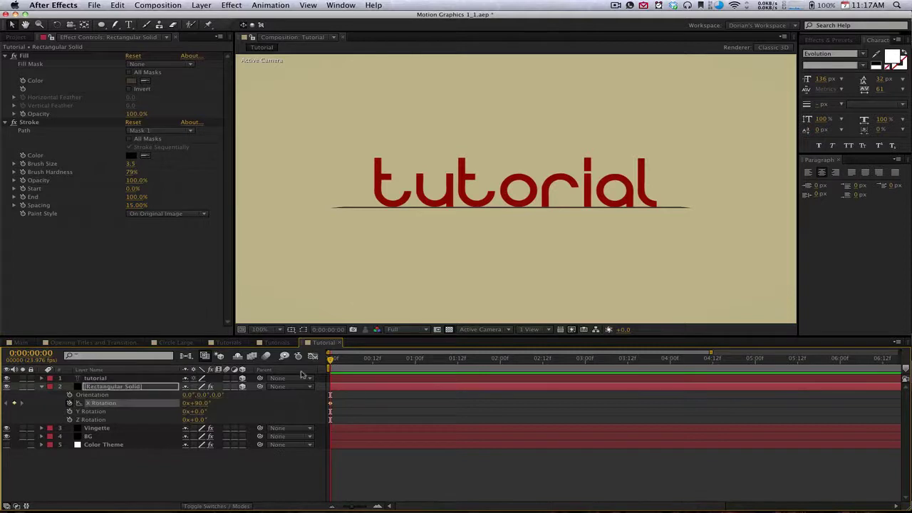
left_click_drag(338, 361, 372, 361)
left_click_drag(201, 403, 132, 394)
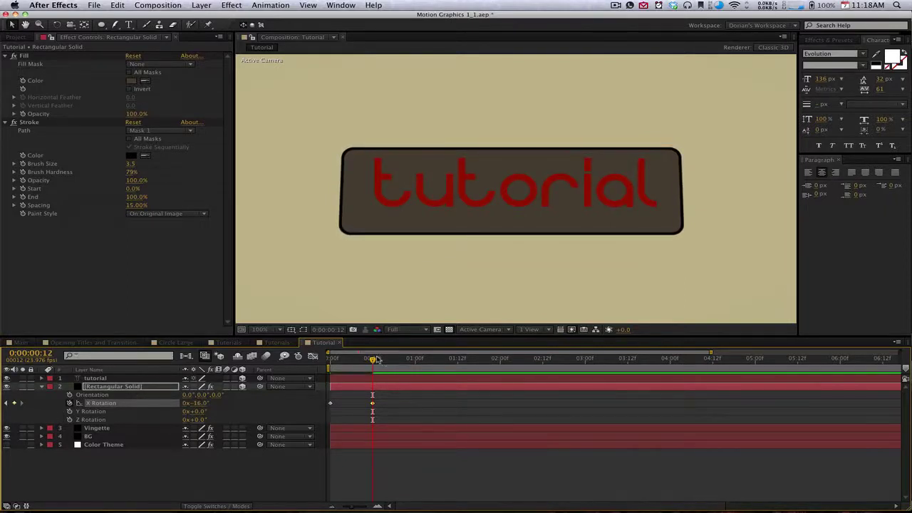
left_click_drag(373, 359, 386, 362)
left_click_drag(197, 403, 213, 407)
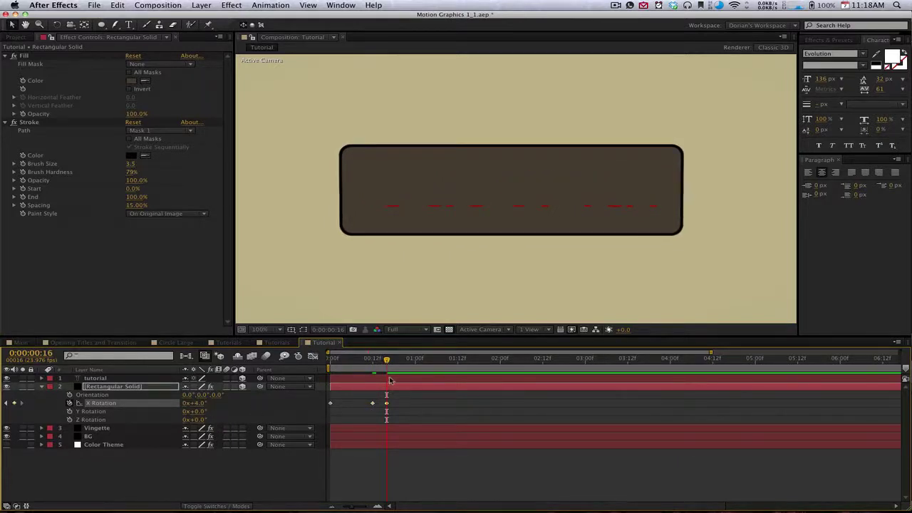
Add a 0° X Rotation keyframe at frame 19 and Easy Ease all rotation keys.
left_click_drag(384, 363, 396, 362)
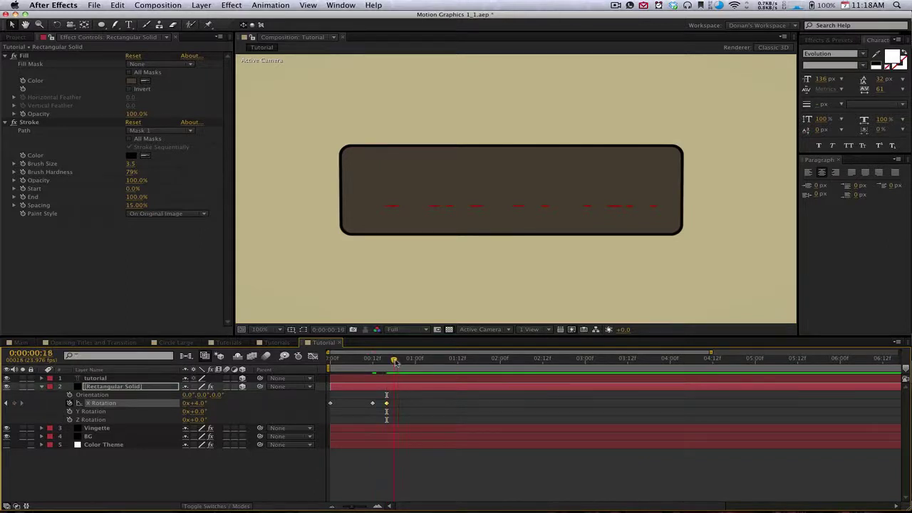
left_click(198, 403)
type("0")
key("Return")
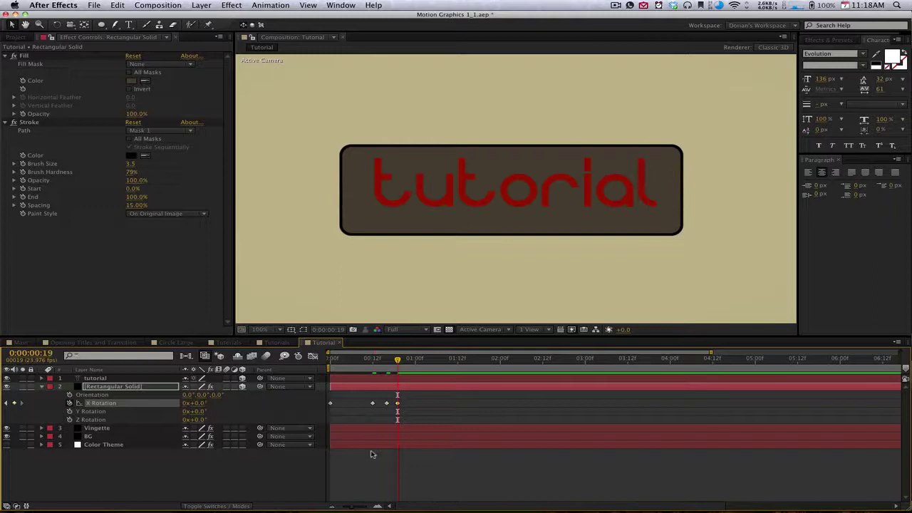
left_click_drag(445, 406, 270, 401)
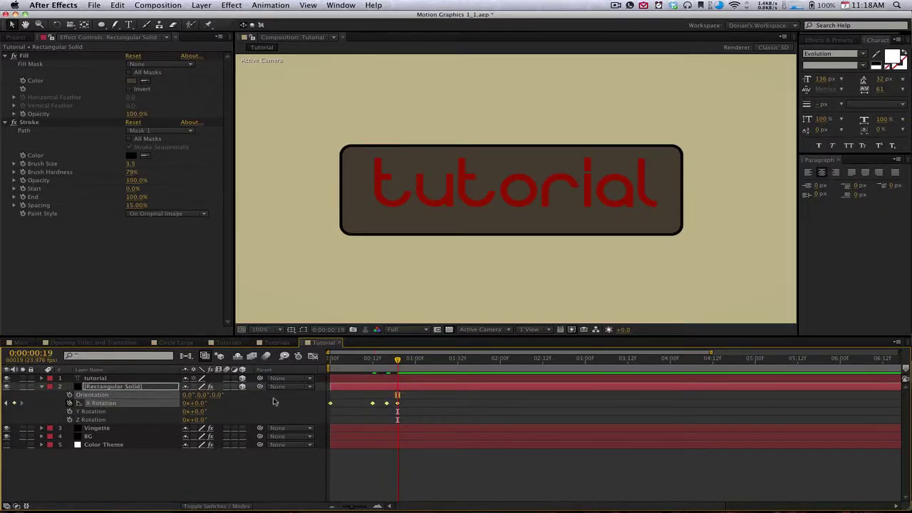
key("F9")
left_click_drag(396, 359, 297, 358)
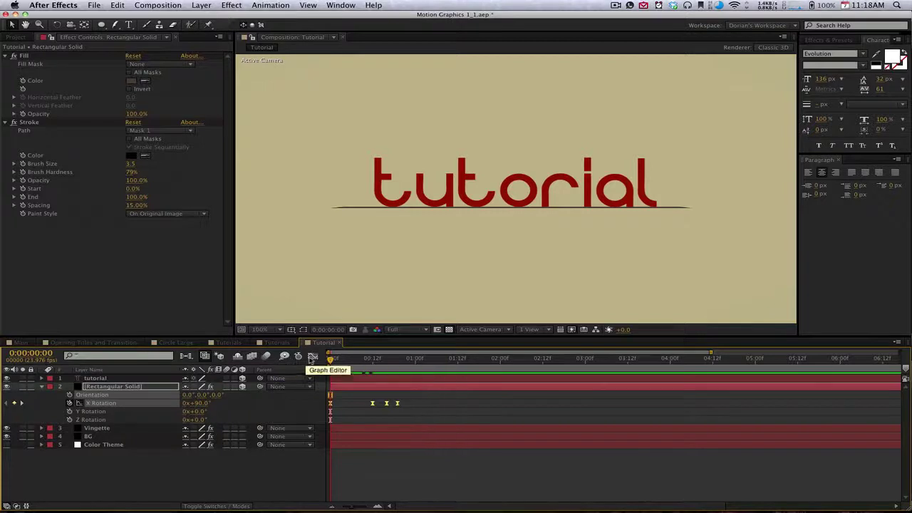
Show the X Rotation value curve in the Graph Editor and select its keyframes.
left_click(312, 356)
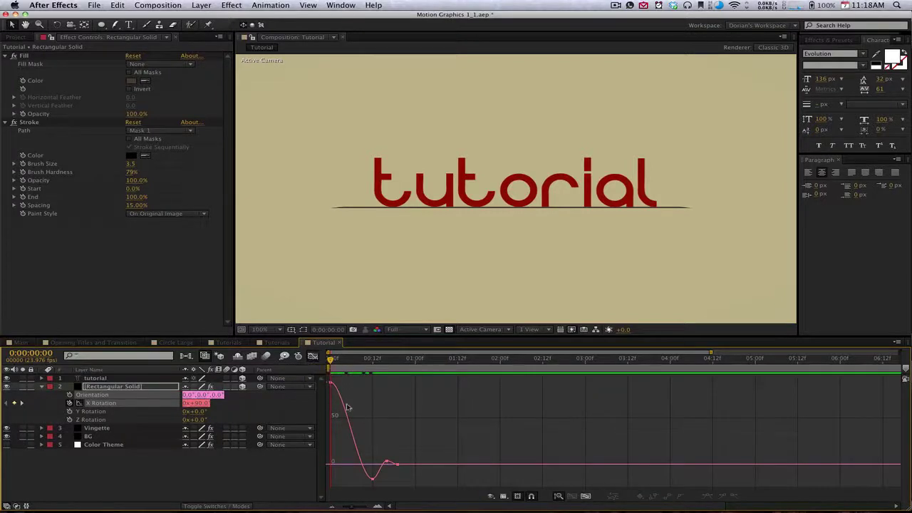
mouse_move(395, 463)
left_click_drag(418, 470, 326, 405)
left_click_drag(421, 470, 325, 379)
left_click_drag(403, 468, 412, 486)
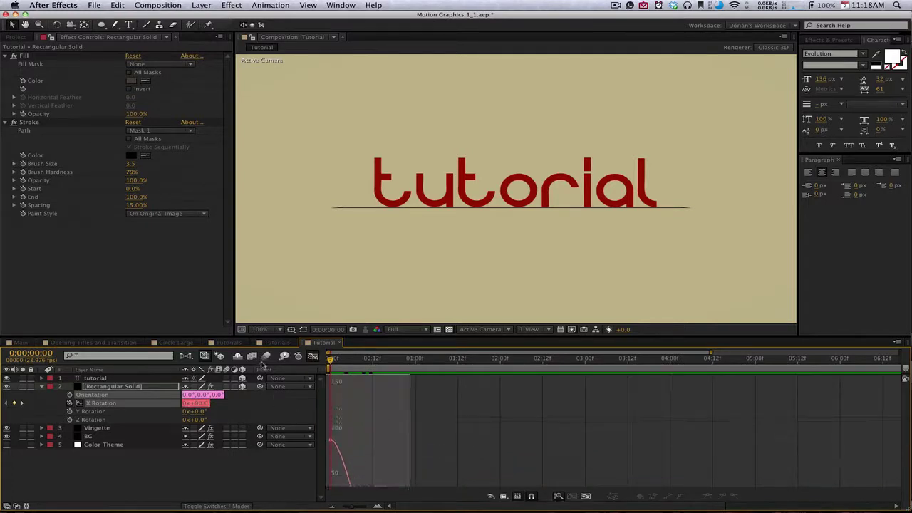
scroll(320, 436, "up", 4)
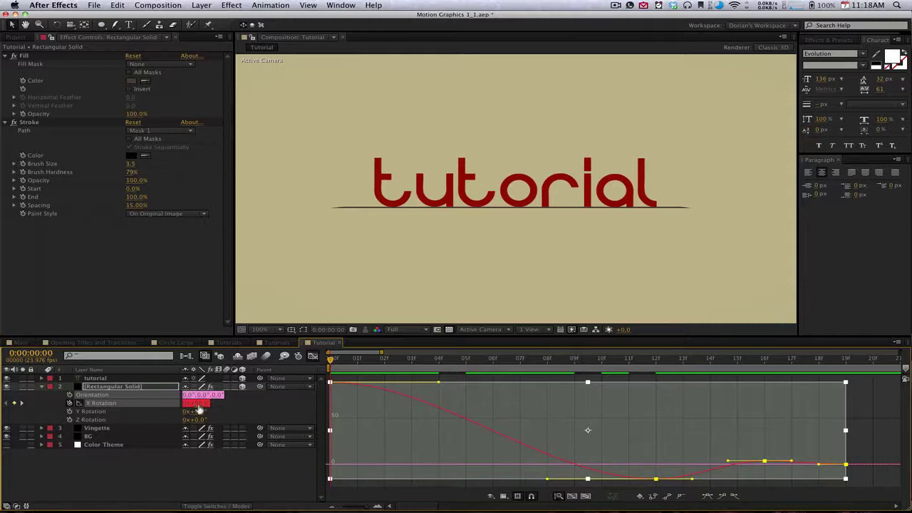
left_click(83, 406)
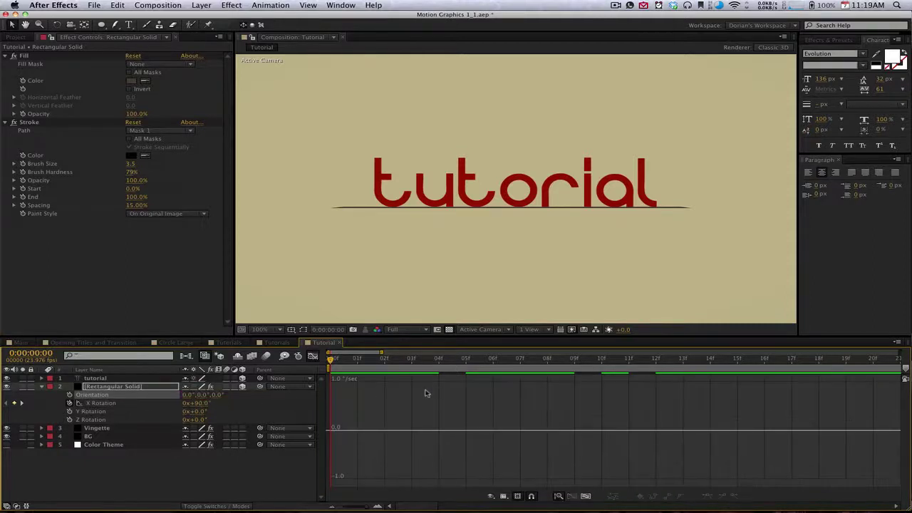
left_click(83, 406)
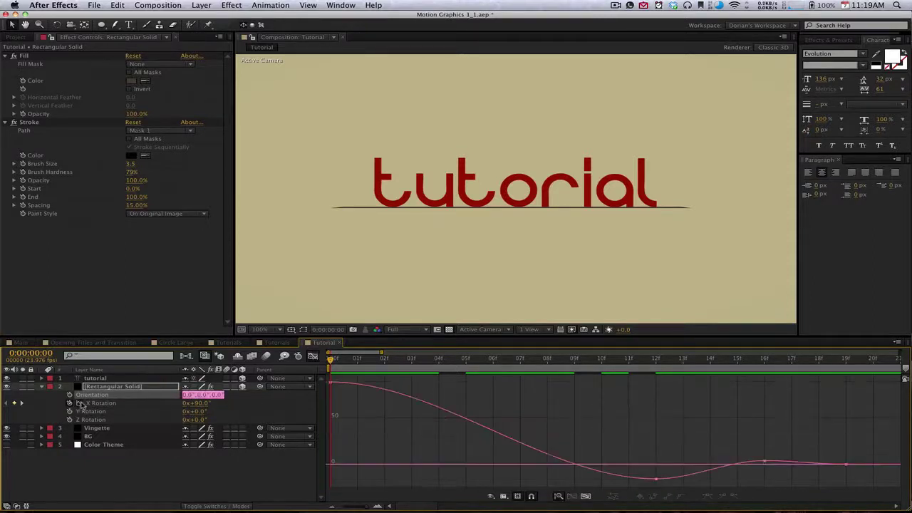
left_click(314, 357)
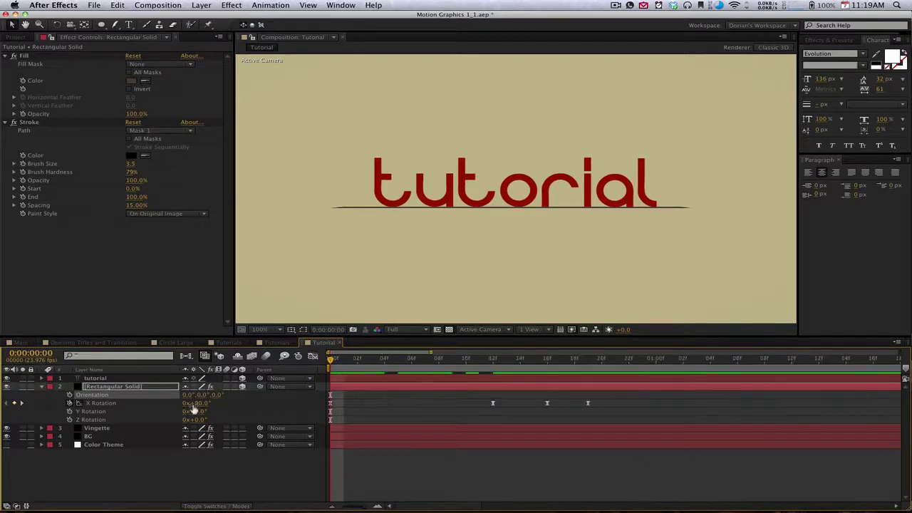
left_click(312, 356)
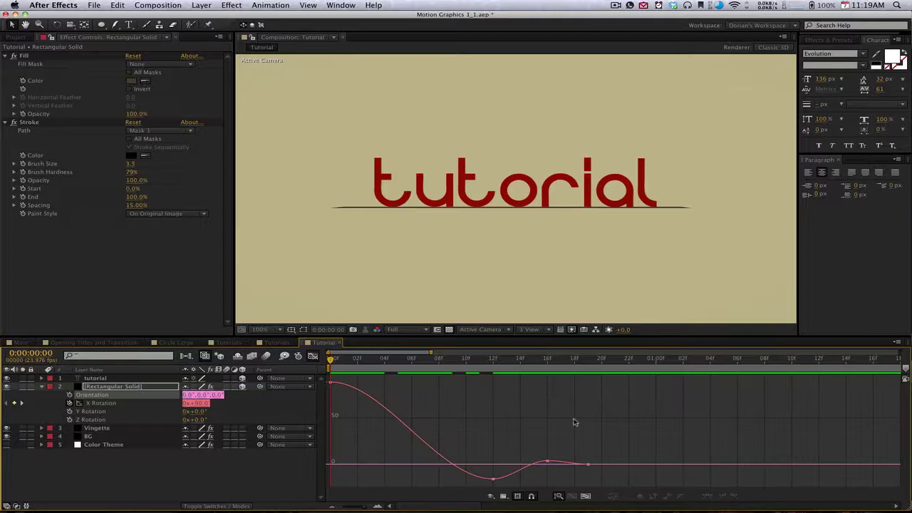
left_click(546, 464)
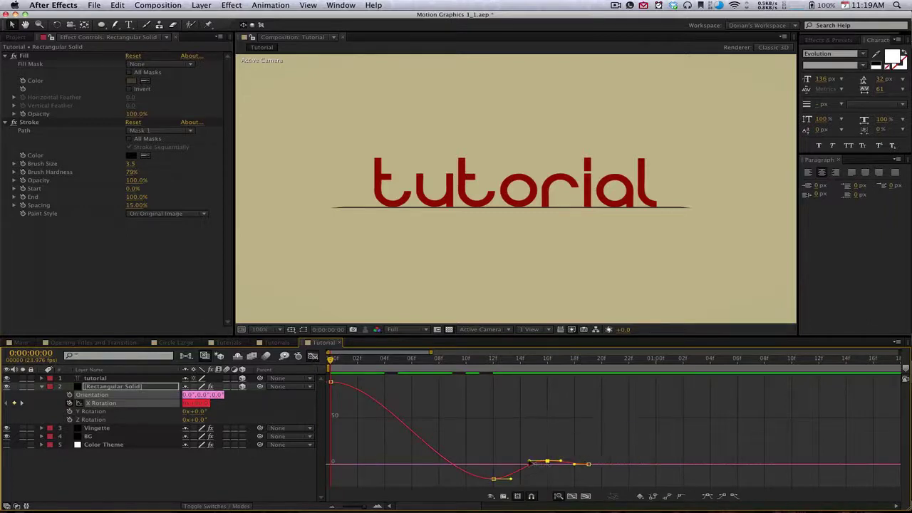
Drag the X Rotation Bezier handles to lengthen the first keyframe's ease for a slower start.
mouse_move(522, 463)
left_mouse_down()
mouse_move(489, 462)
mouse_move(533, 465)
mouse_move(509, 483)
mouse_move(537, 483)
mouse_move(524, 488)
mouse_move(526, 468)
left_mouse_up()
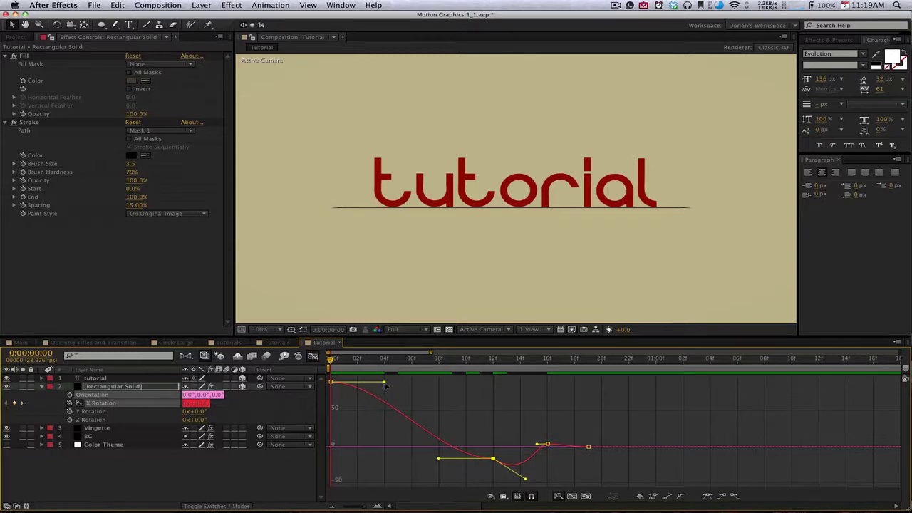
left_click_drag(386, 385, 495, 389)
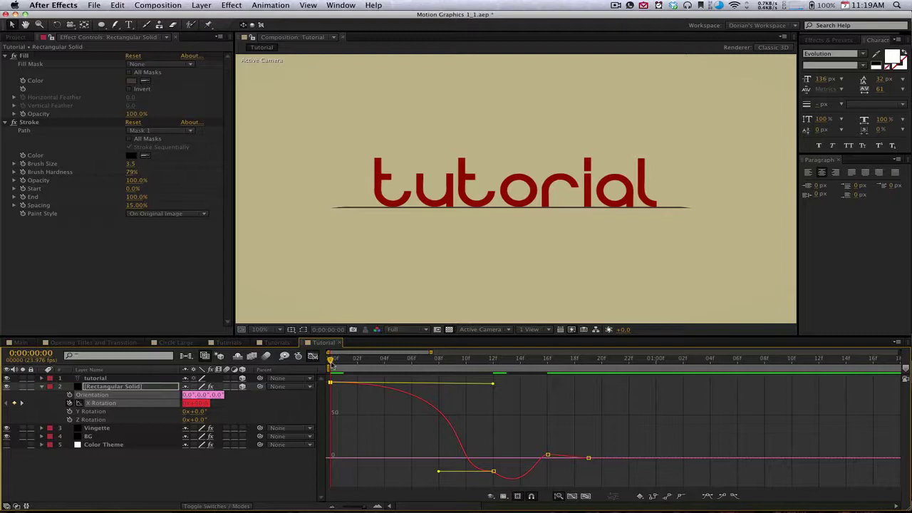
left_click_drag(332, 363, 535, 391)
mouse_move(493, 476)
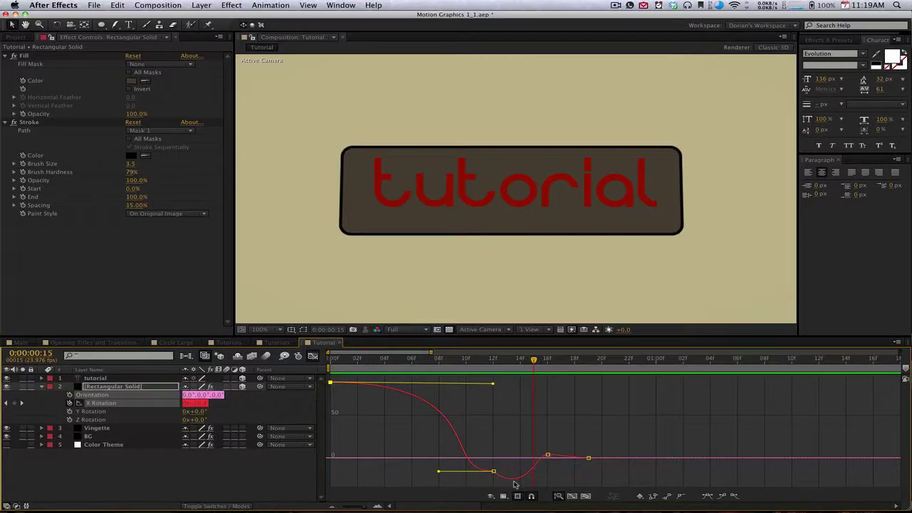
mouse_move(517, 483)
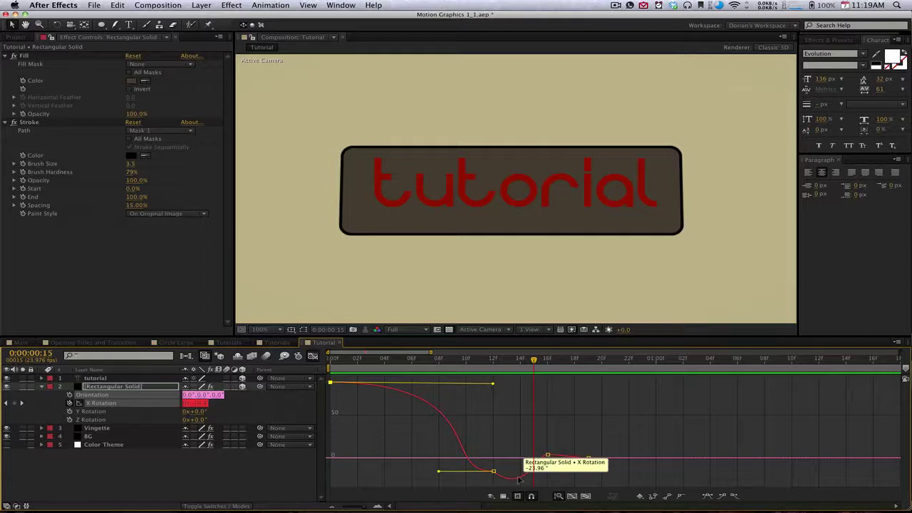
Refine the frame-16 keyframe's in and out easing, then preview the flip from the start.
left_click_drag(533, 360, 545, 363)
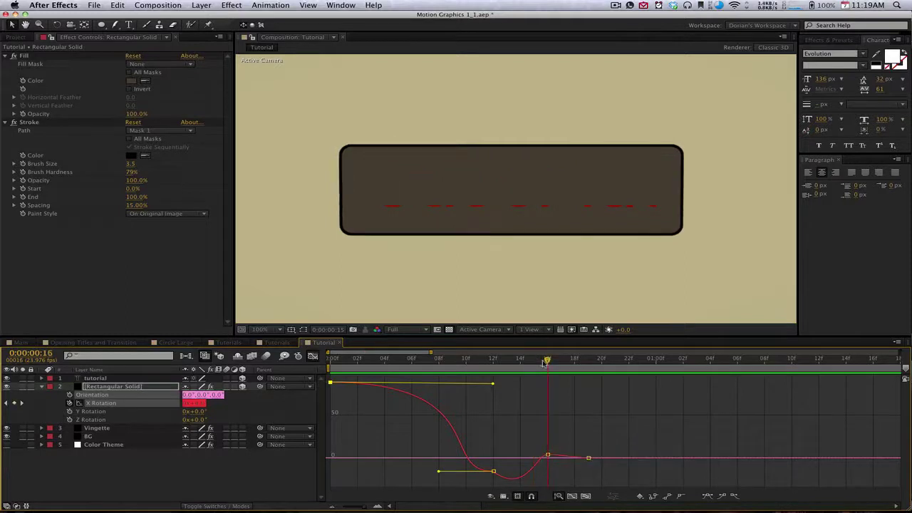
left_click(548, 454)
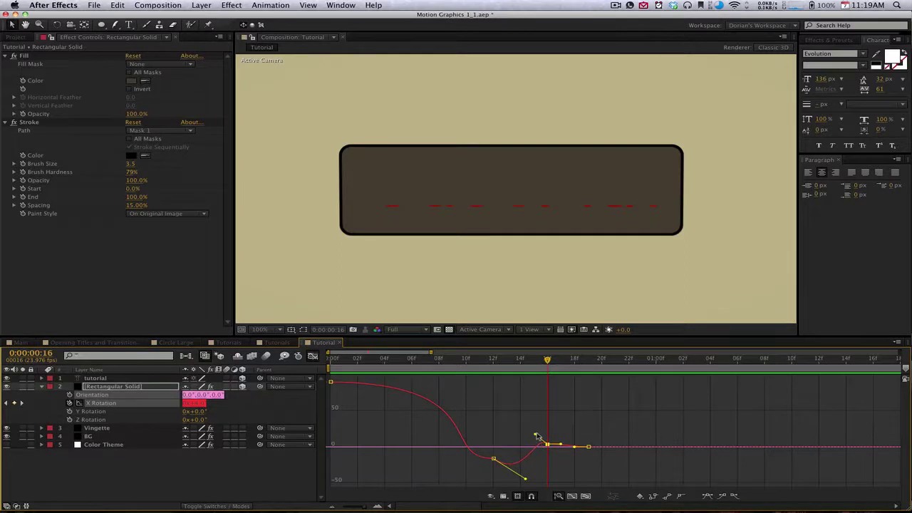
left_click(537, 436)
left_click_drag(571, 444, 570, 444)
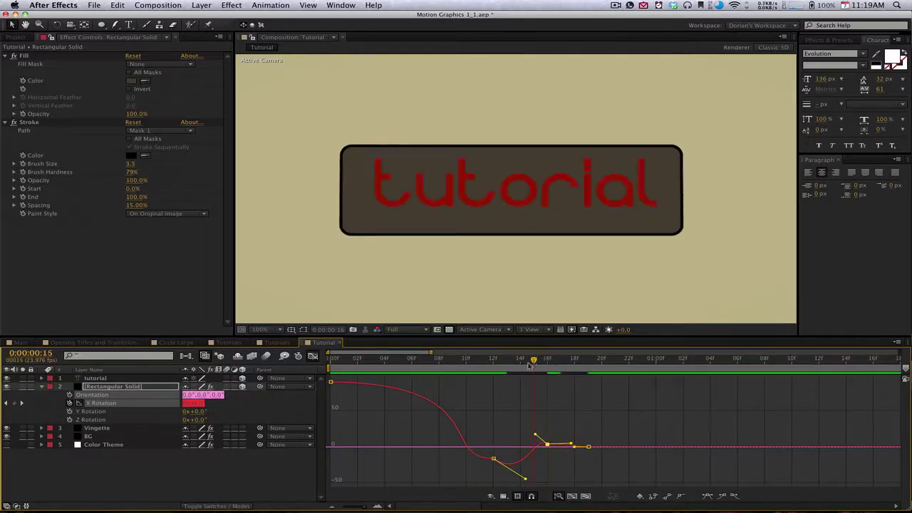
key("Home")
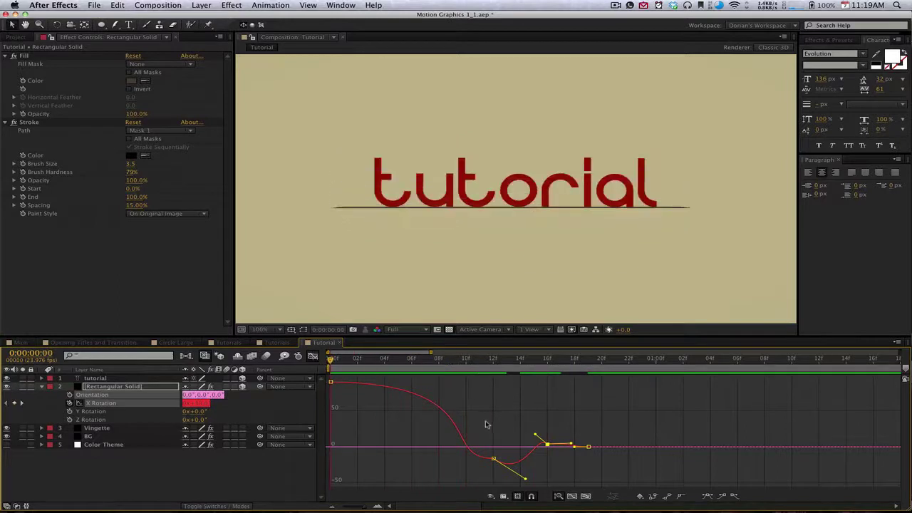
key("space")
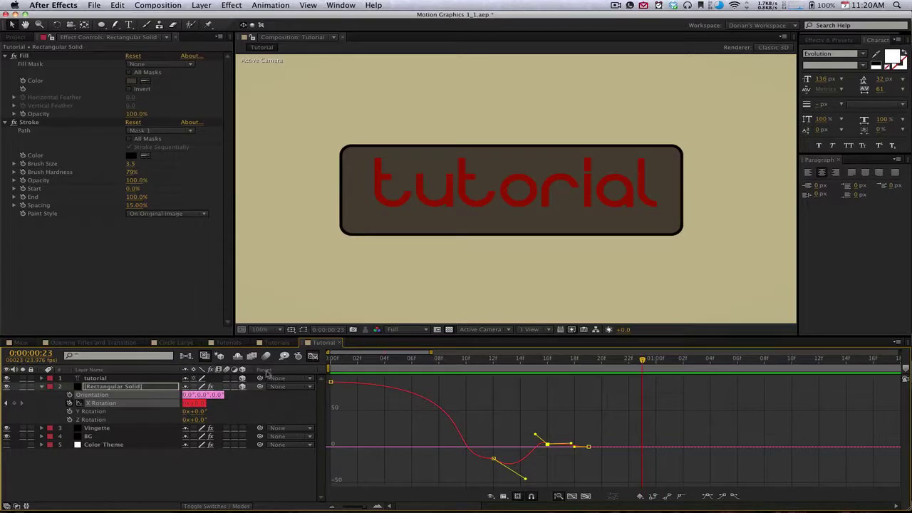
Parent the tutorial text layer to the Rectangular Solid and preview the flip.
left_click_drag(260, 378, 173, 391)
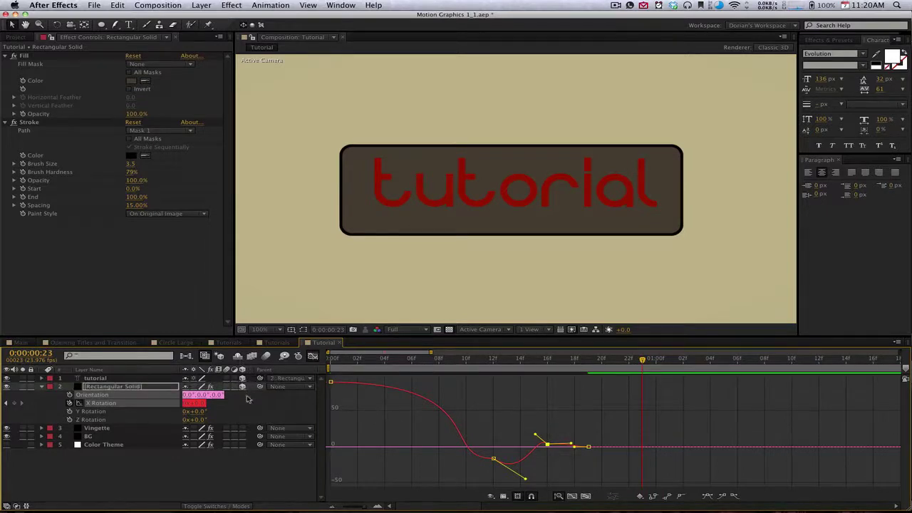
left_click(422, 369)
left_click_drag(412, 362, 331, 361)
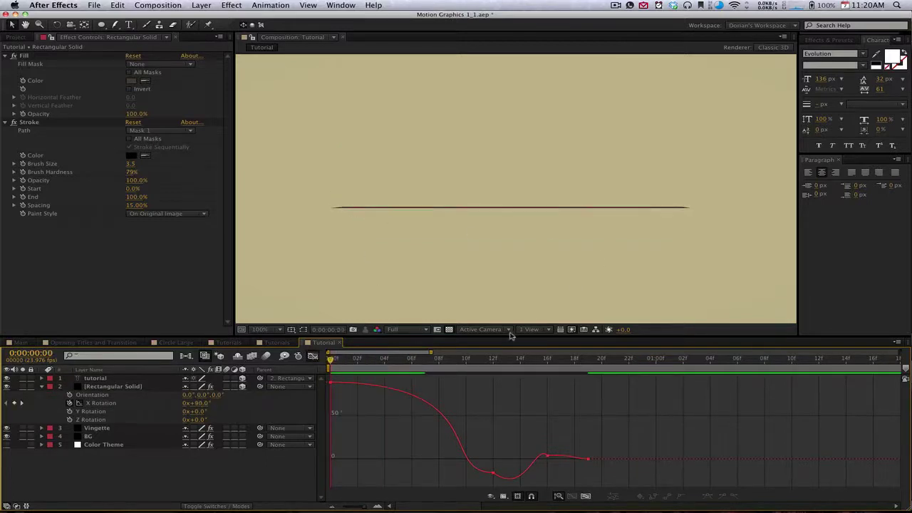
key("space")
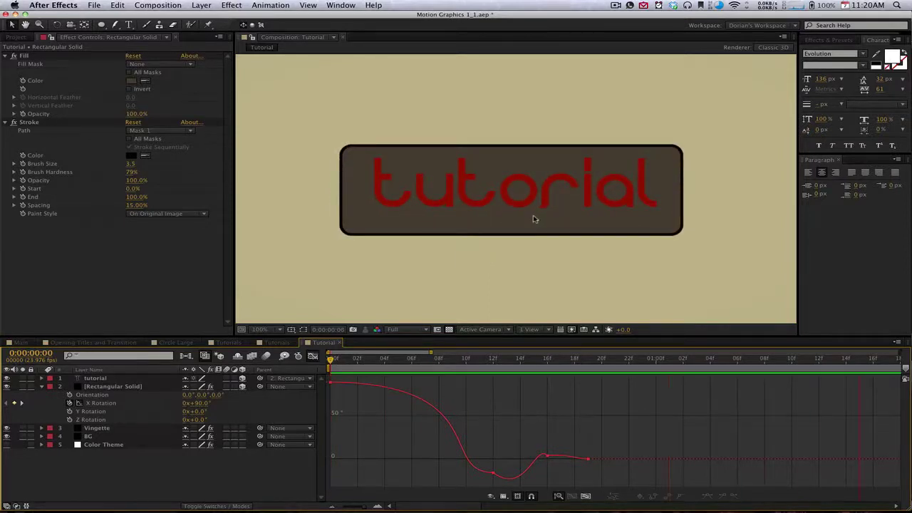
key("space")
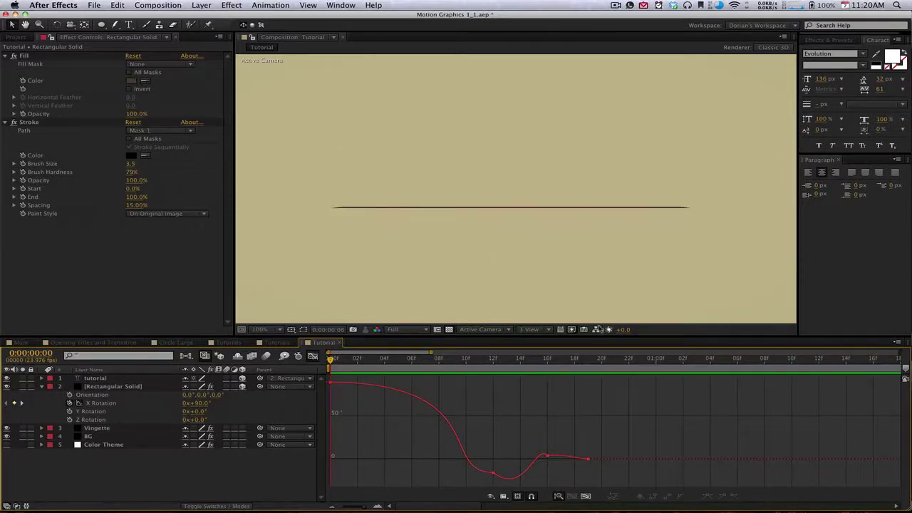
End the work area at frame 22 and preview the trimmed range.
left_click(628, 359)
key("n")
key("space")
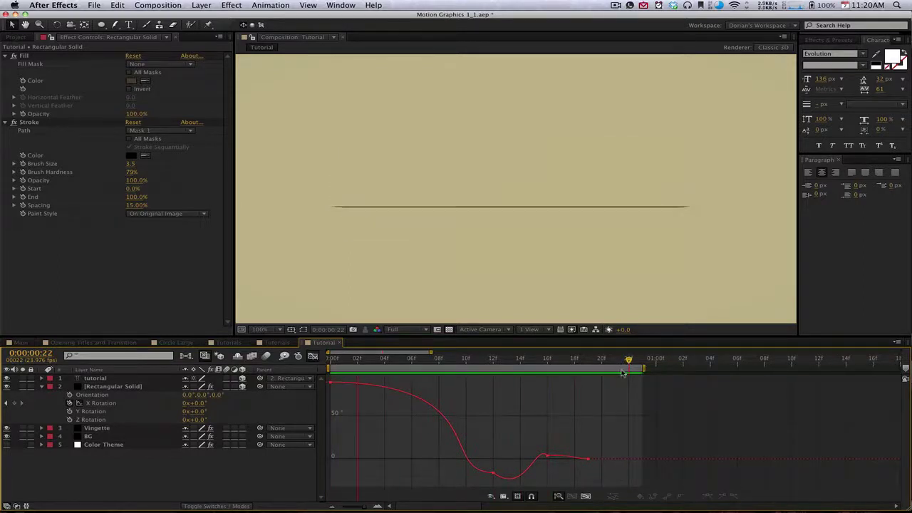
key("space")
Extend the work area to about 1s10f, raise the frame-16 rebound and deepen the frame-12 dip.
left_click_drag(643, 368, 793, 383)
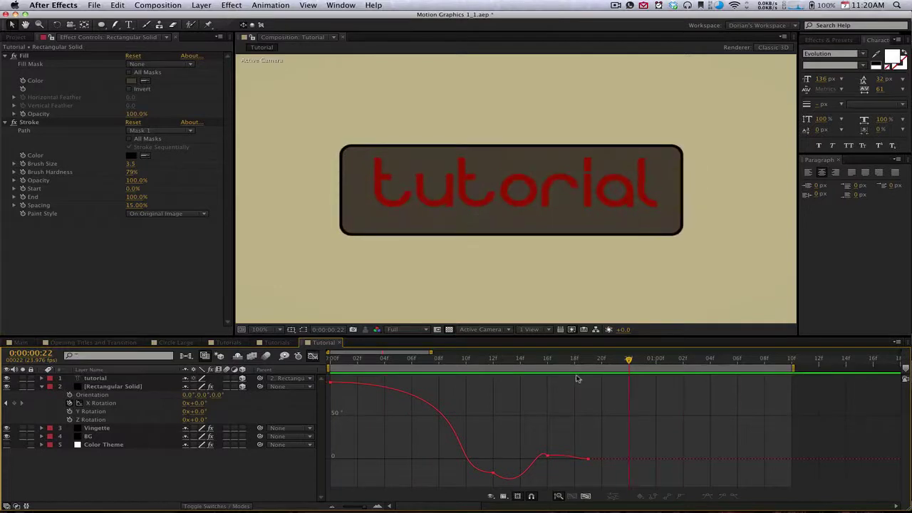
mouse_move(547, 456)
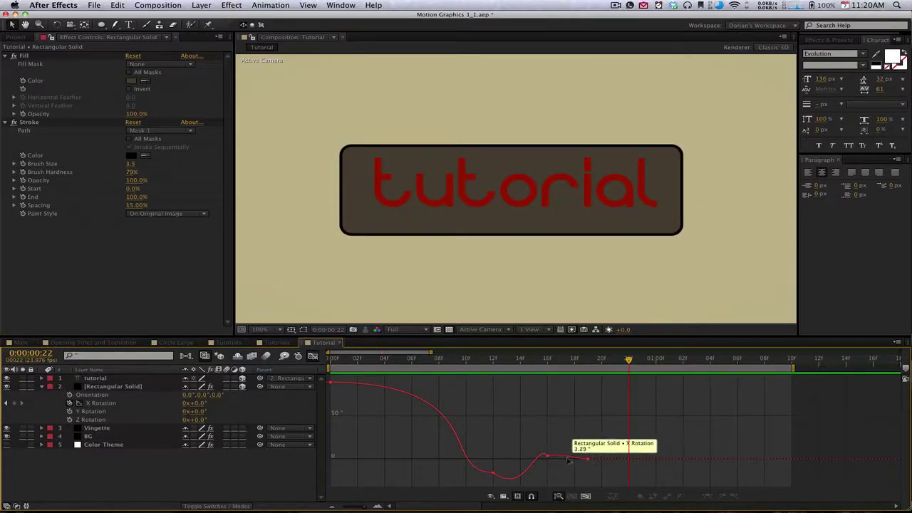
left_click_drag(546, 458, 548, 437)
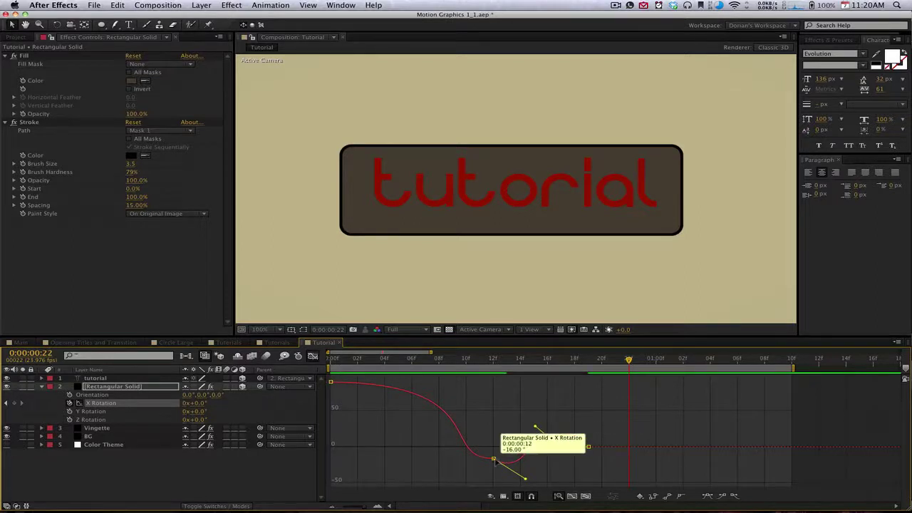
left_click_drag(496, 460, 499, 470)
key("space")
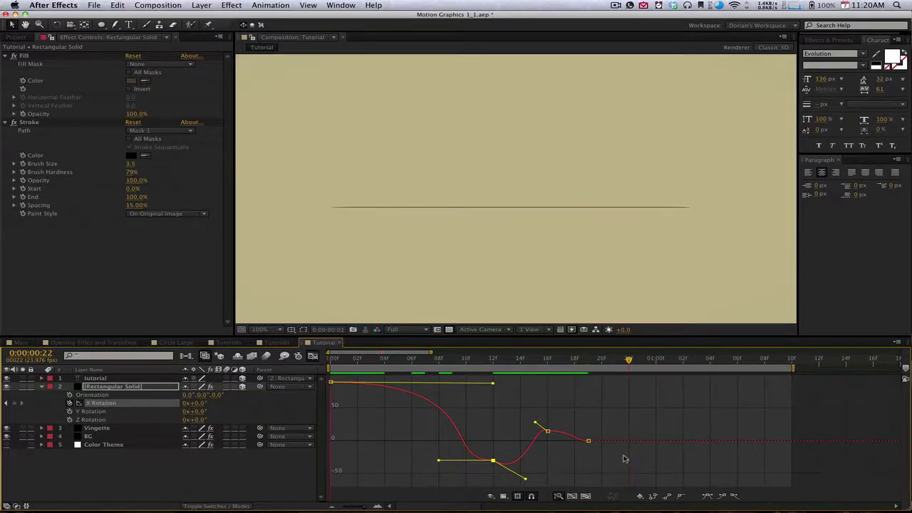
Push the frame-12 dip to about -50° and set the rebound near 19°, previewing each change.
left_click(392, 369)
left_click_drag(391, 369, 600, 404)
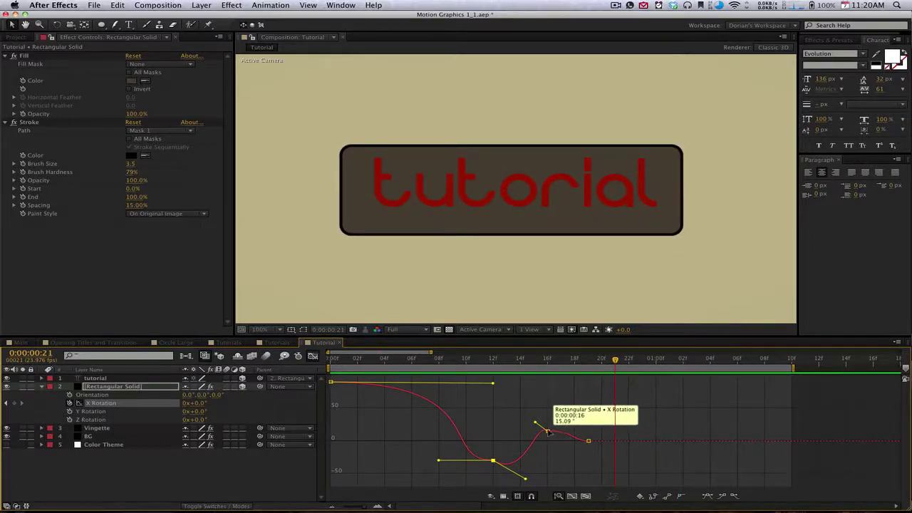
left_click_drag(547, 431, 546, 426)
left_click_drag(501, 463, 499, 482)
left_click_drag(552, 419, 552, 412)
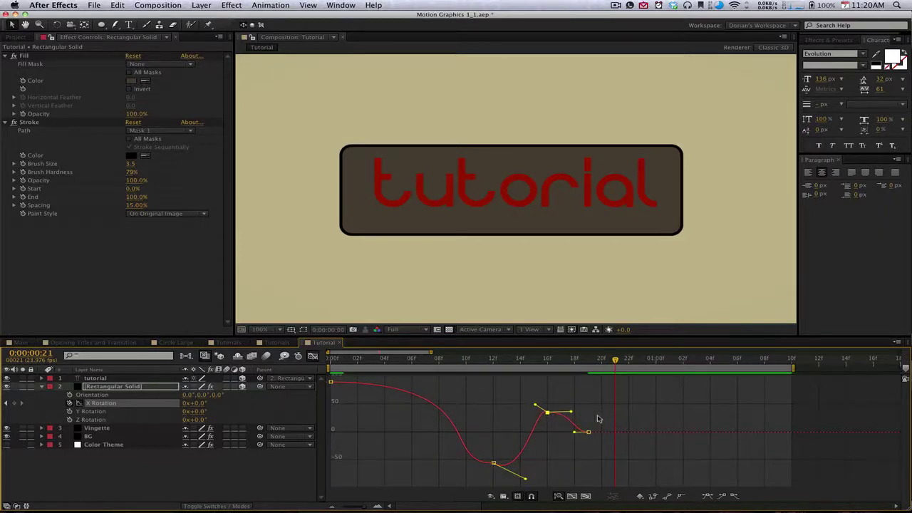
key("space")
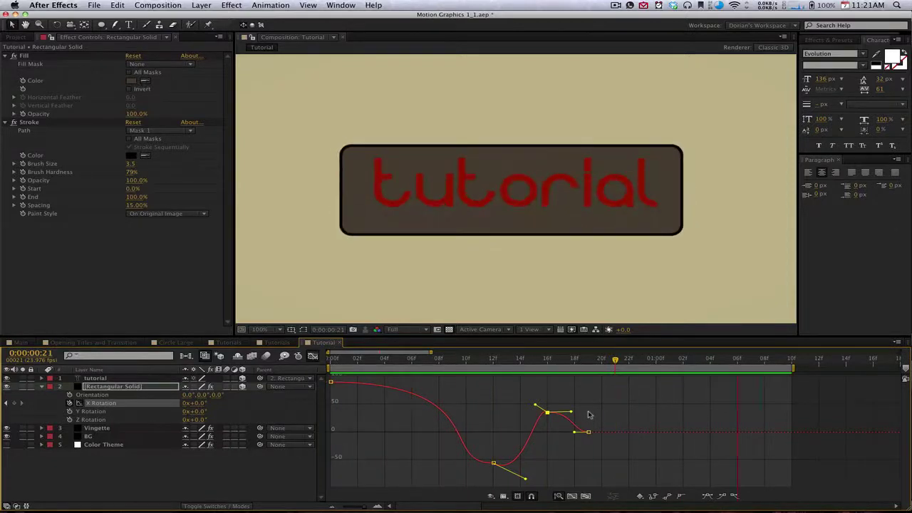
key("space")
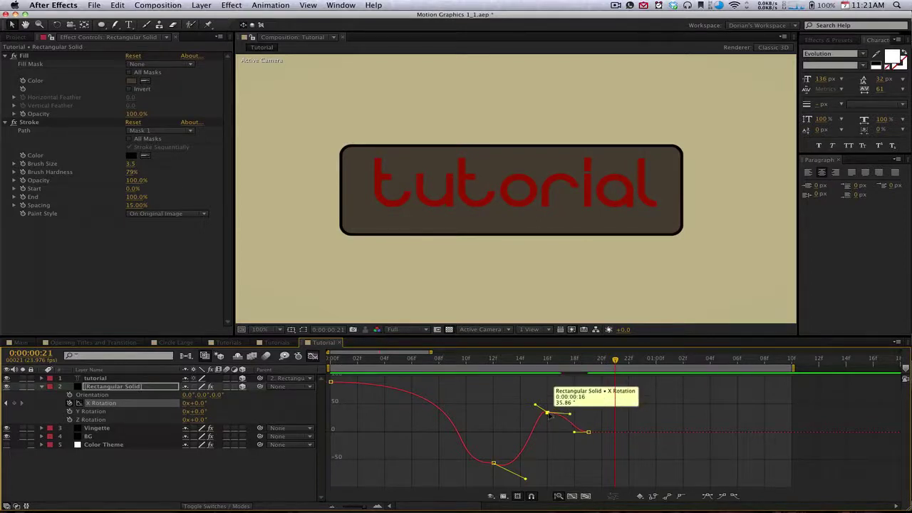
left_click_drag(547, 412, 547, 422)
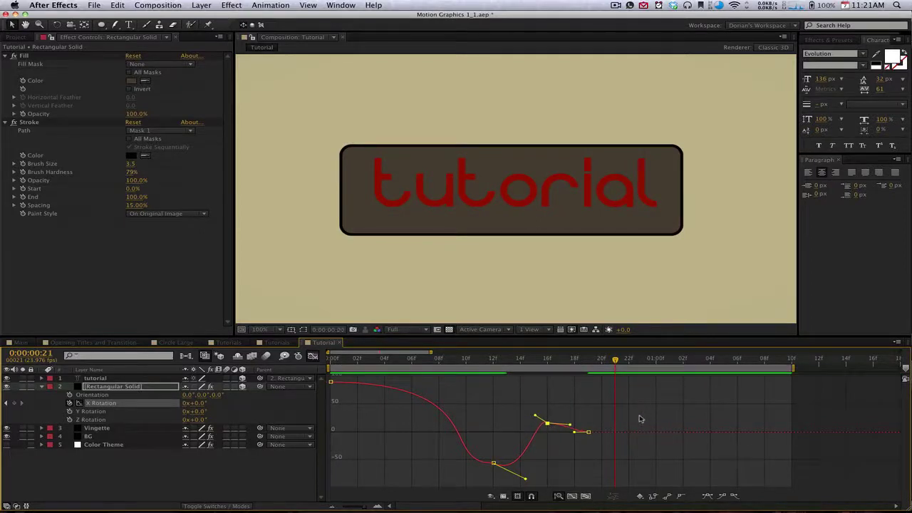
key("space")
key("space")
left_click_drag(493, 463, 523, 466)
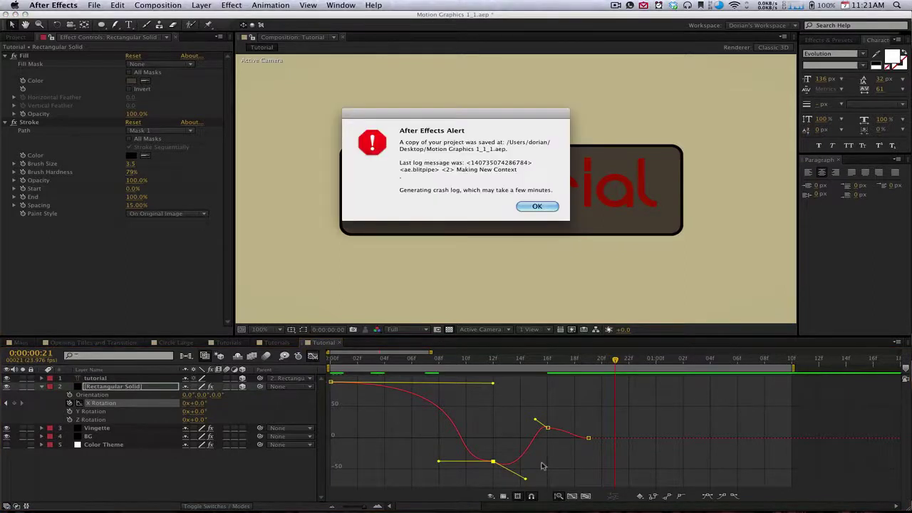
Dismiss the crash alert, preview the flip, and select the 16.54° rebound keyframe at frame 16.
left_click(536, 206)
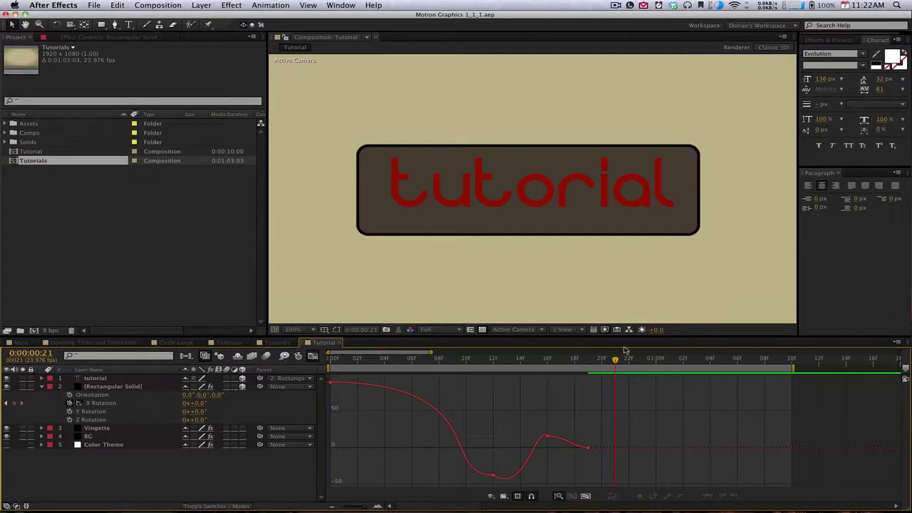
left_click_drag(624, 349, 452, 363)
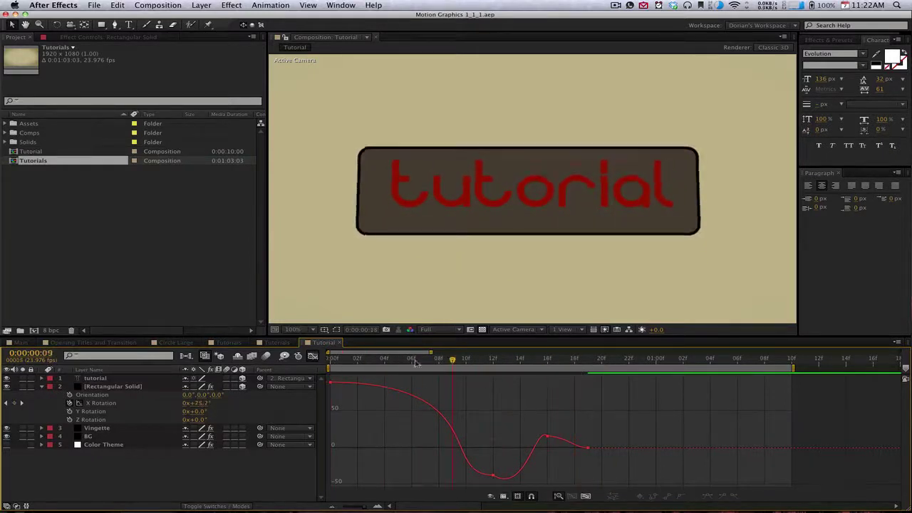
key("KP_0")
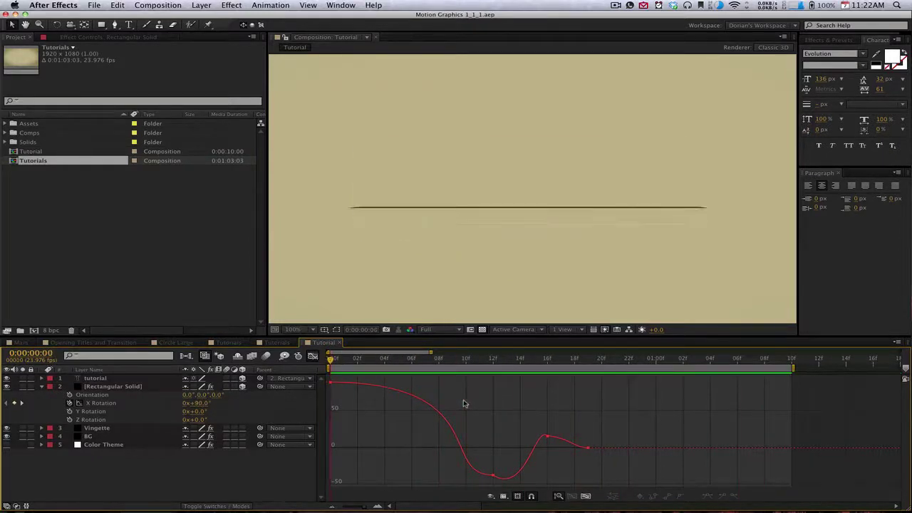
key("space")
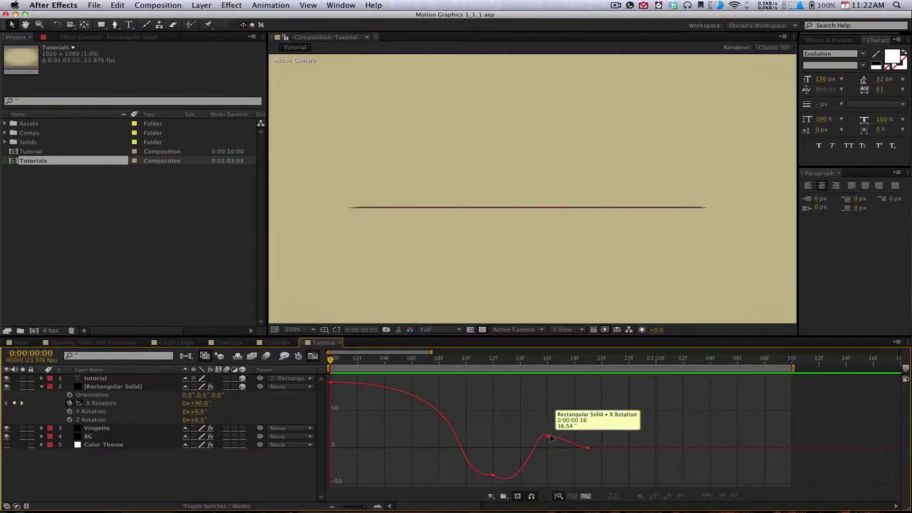
left_click(550, 438)
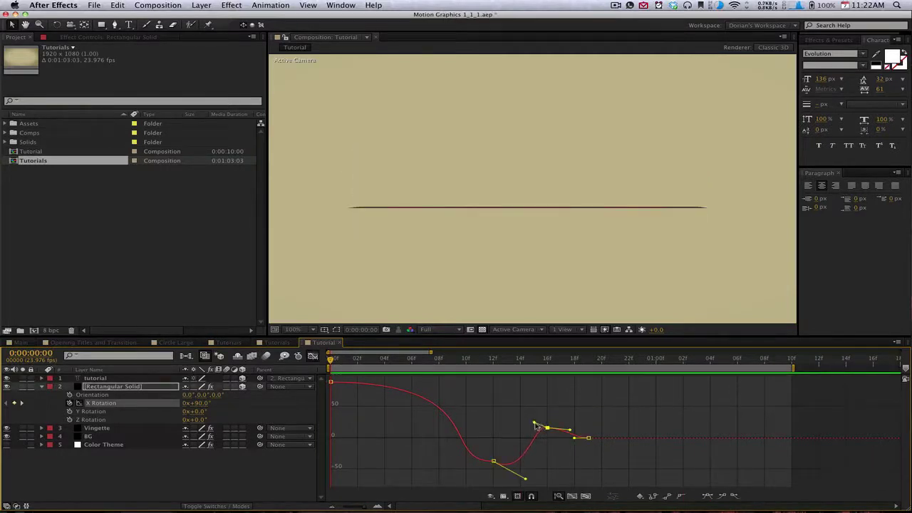
Flatten the X Rotation easing into the frame 16 keyframe and shift the last keyframe to 20f.
left_click_drag(536, 420, 536, 427)
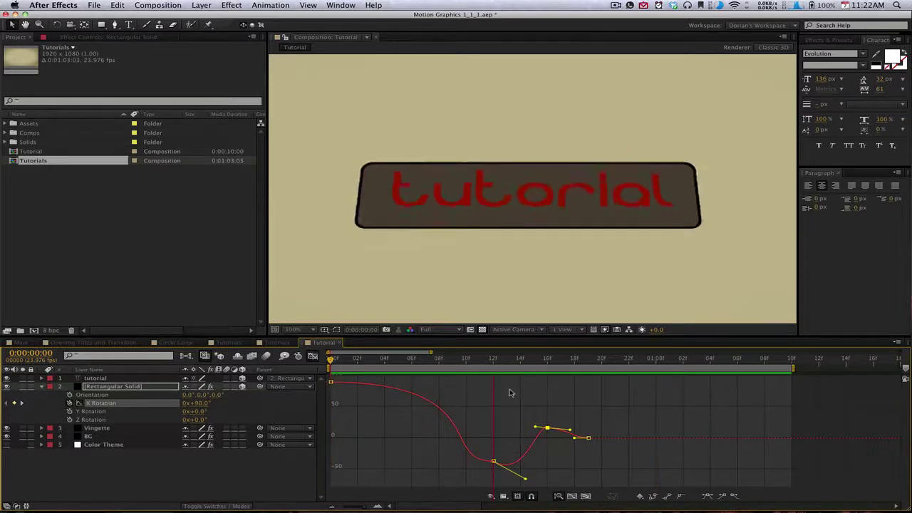
left_click_drag(588, 437, 602, 447)
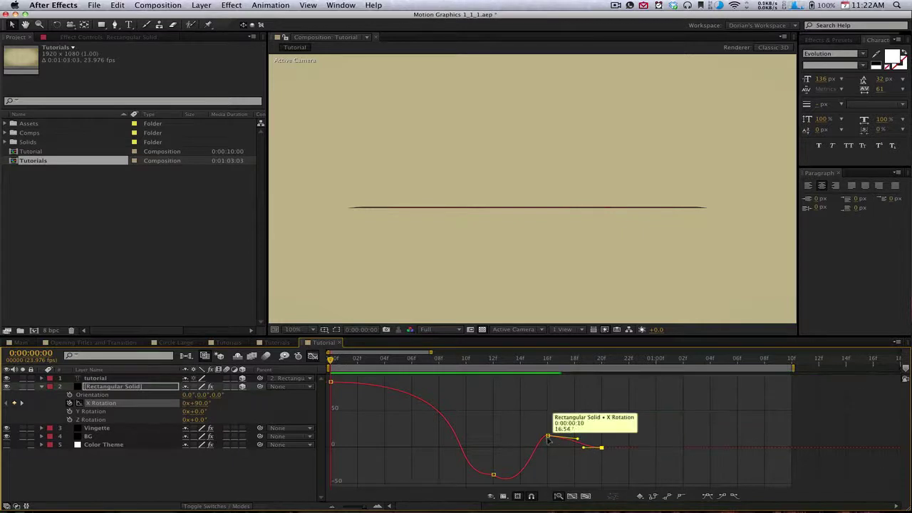
left_click(549, 439)
left_click_drag(549, 434, 605, 426)
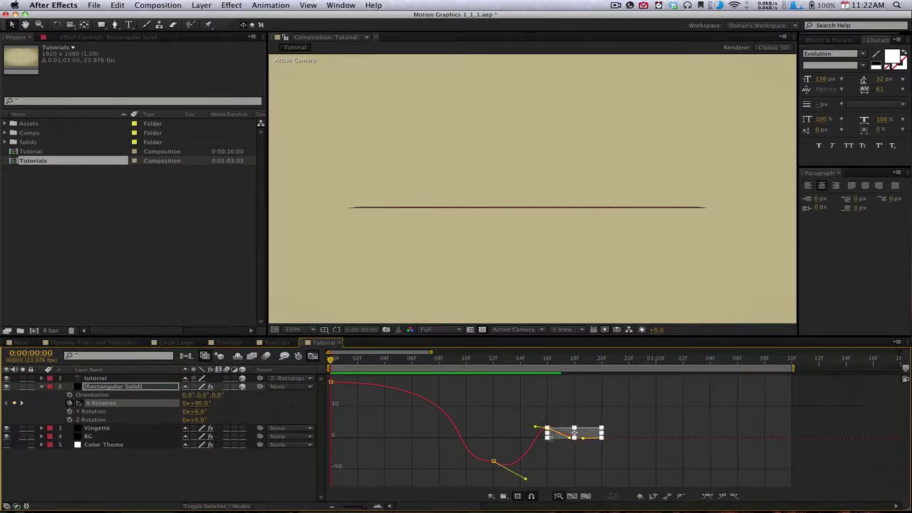
Move the rebound keyframe to frame 17 at about 17.69°, preview the flip, and stop at frame 0.
left_click(570, 423)
left_click_drag(546, 431, 566, 426)
key("space")
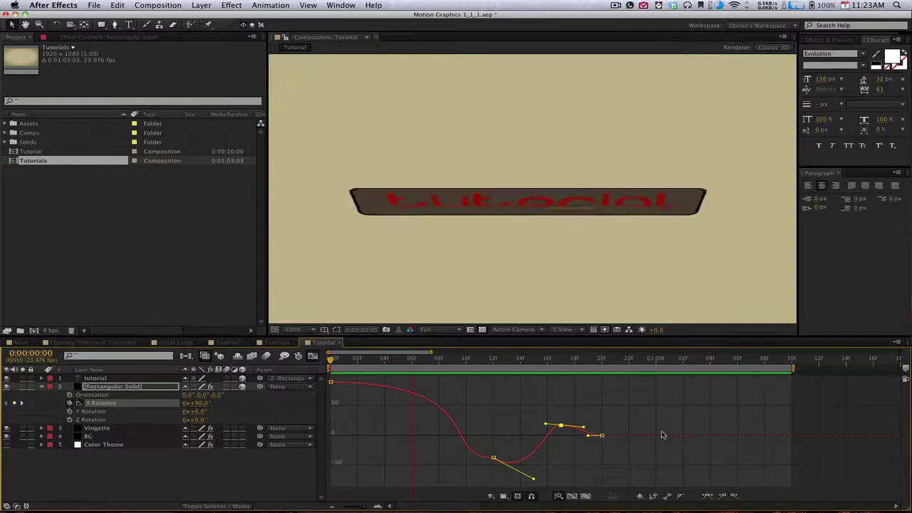
key("space")
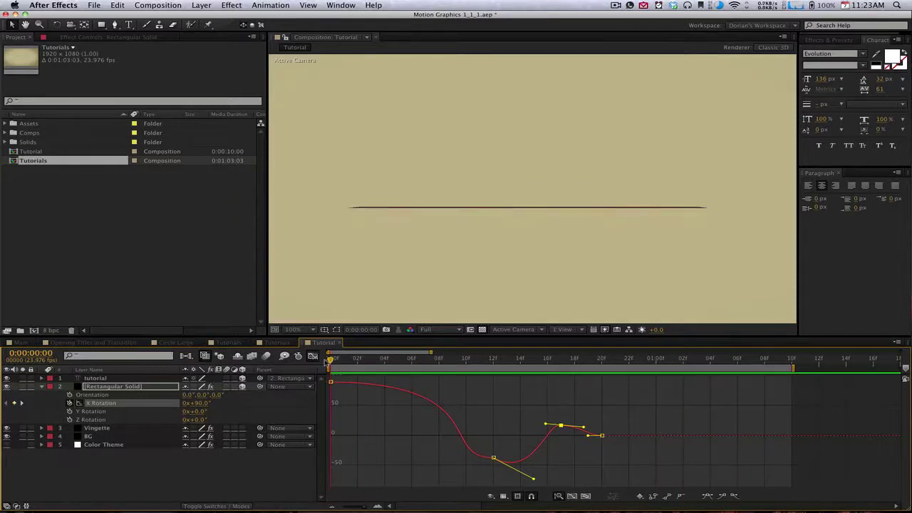
Turn on Motion Blur for the rounded box and tutorial text layers and the master Motion Blur switch.
left_click(114, 385)
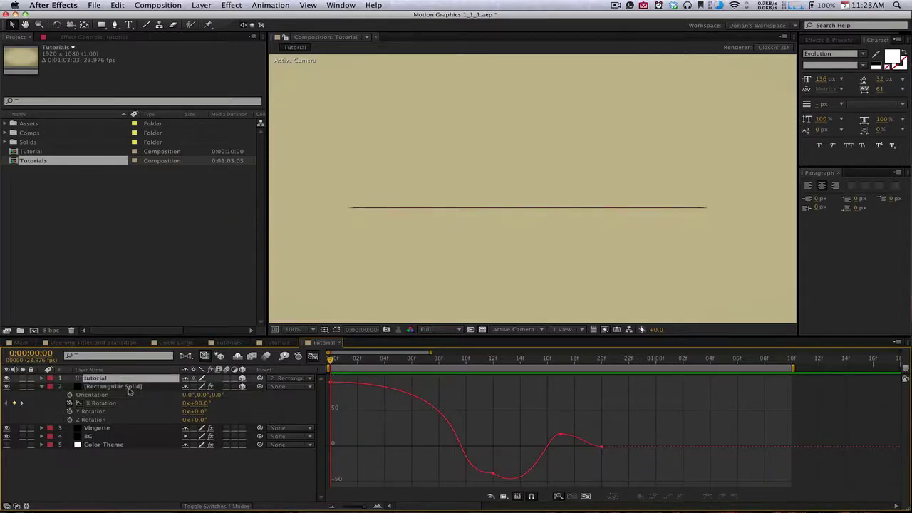
left_click(222, 378, "shift")
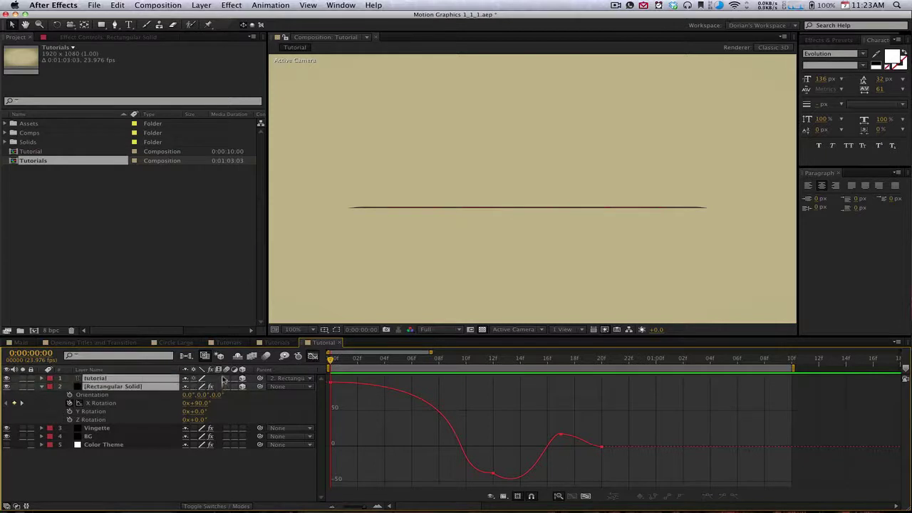
left_click(227, 378)
left_click(267, 356)
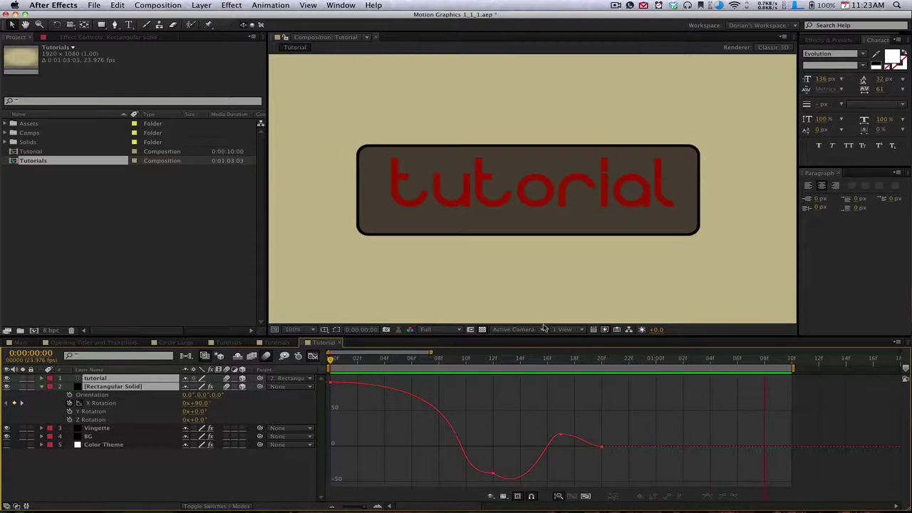
Preview the blurred flip and scrub to frame 13, where the box passes about -45°.
key("space")
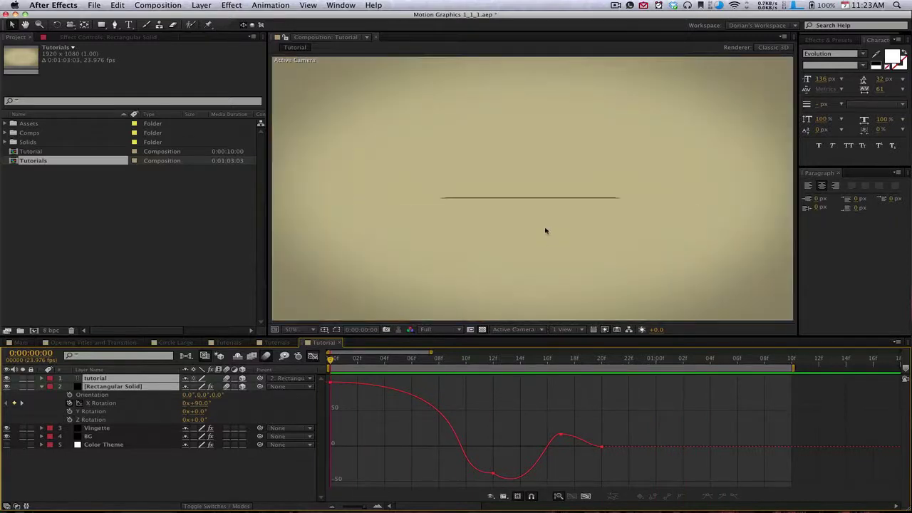
key("space")
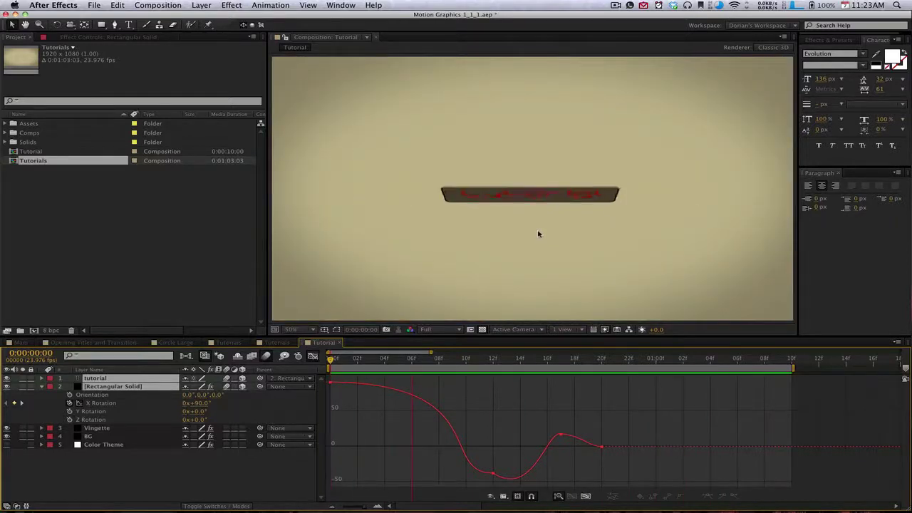
key("space")
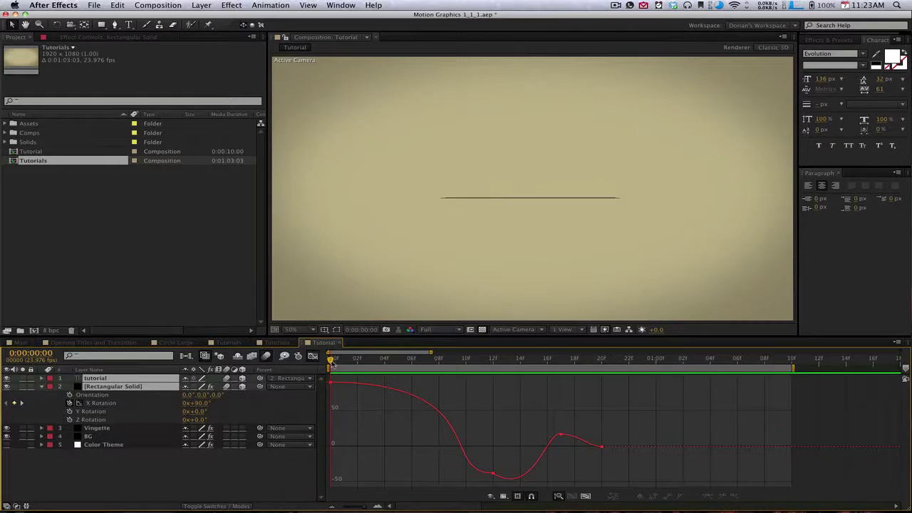
key("space")
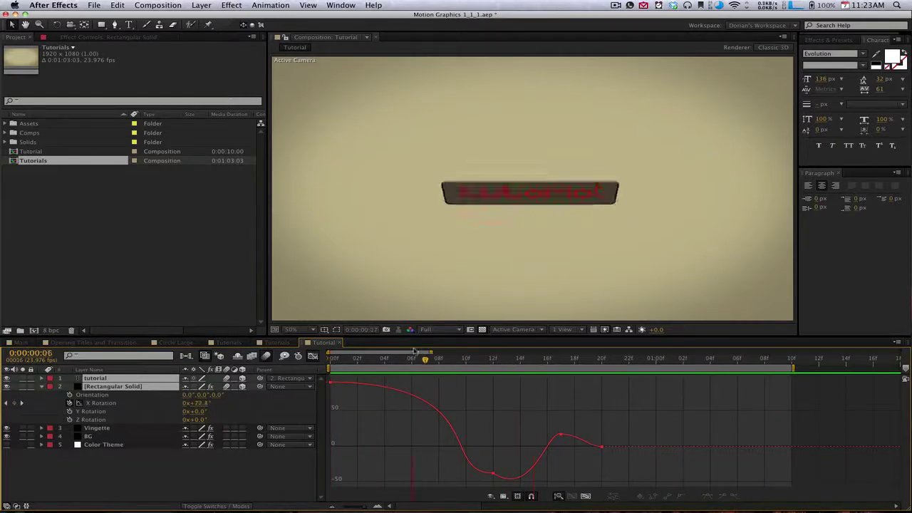
left_click_drag(414, 351, 518, 359)
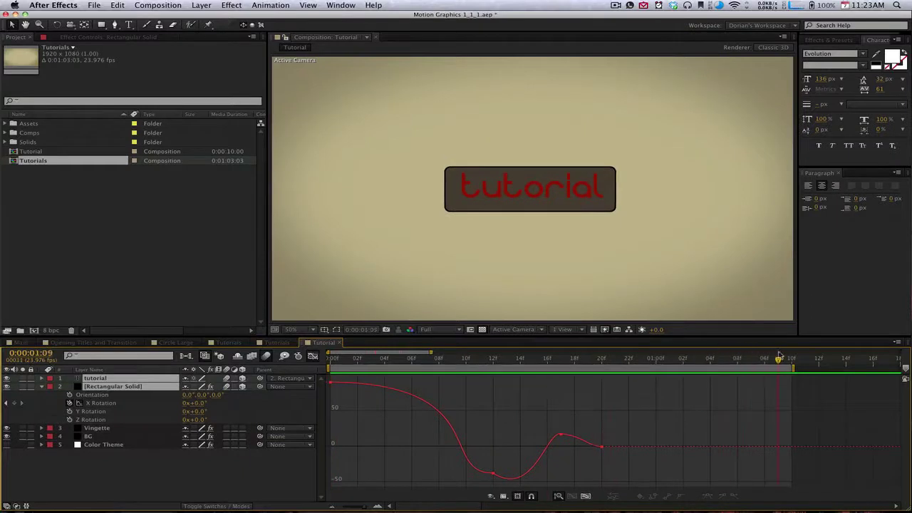
Return to the comp start, reselect the rounded box layer, and select Tutorial in the Project panel.
left_click(329, 348)
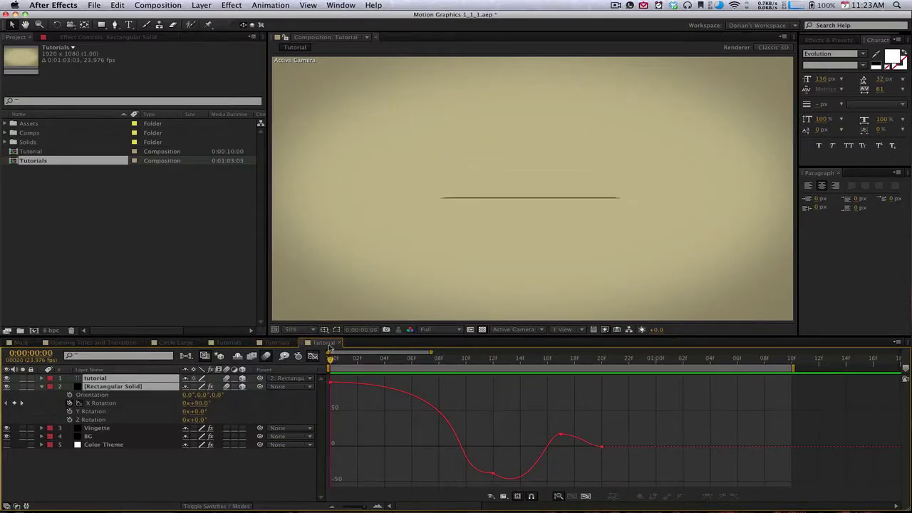
left_click(141, 458)
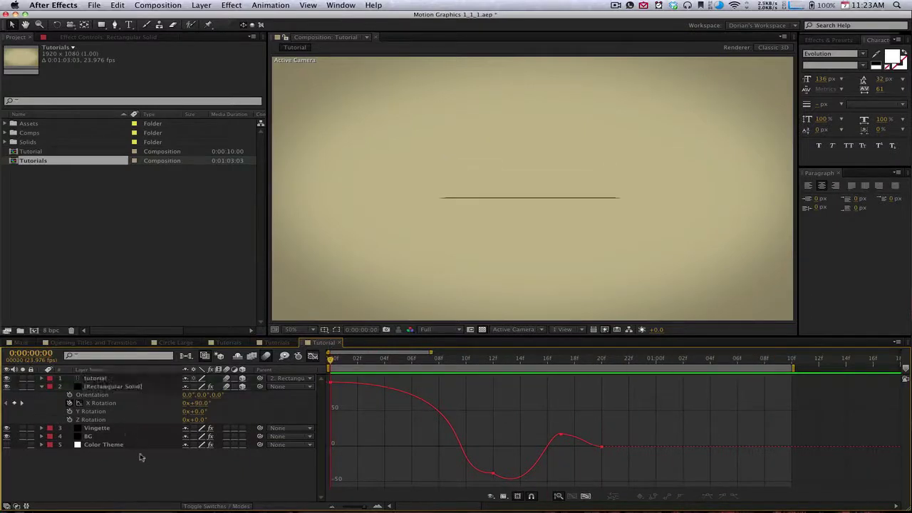
left_click(118, 387)
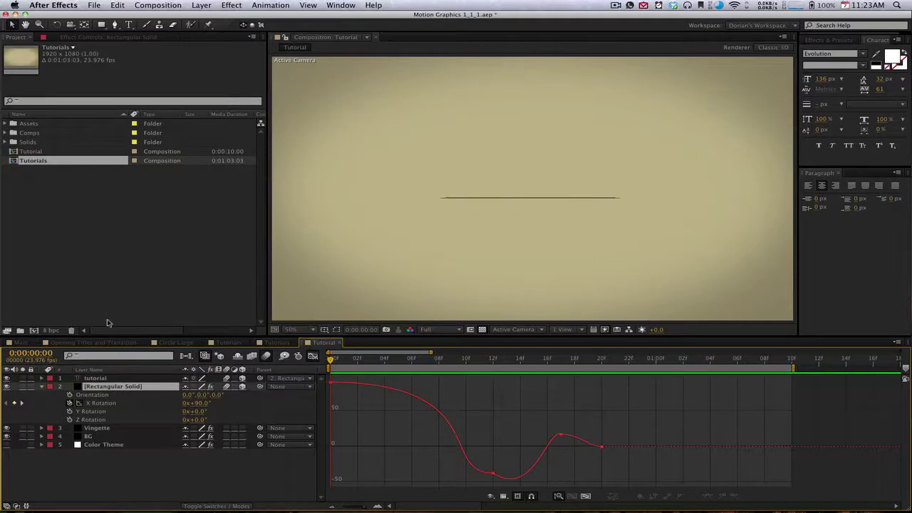
left_click(36, 152)
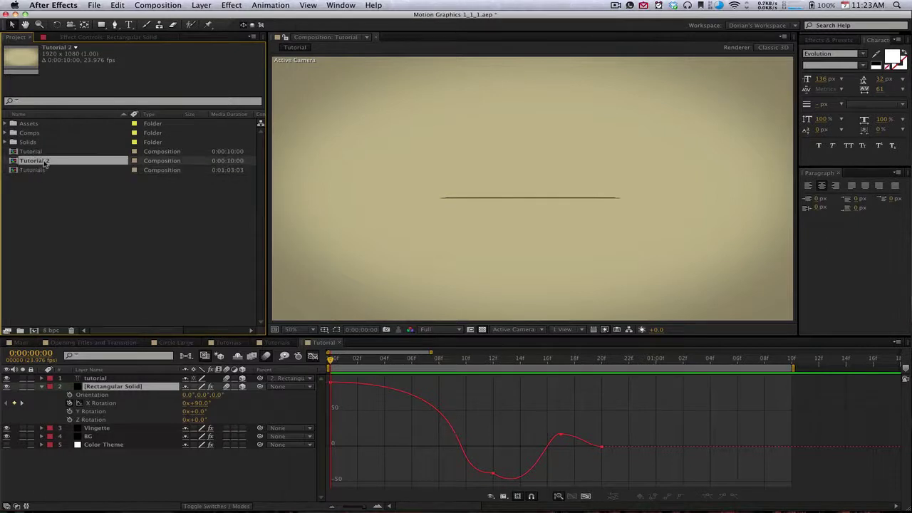
Open the duplicate Tutorial 2 comp and rename it 'Motion Graphics' in Composition Settings.
double_click(44, 163)
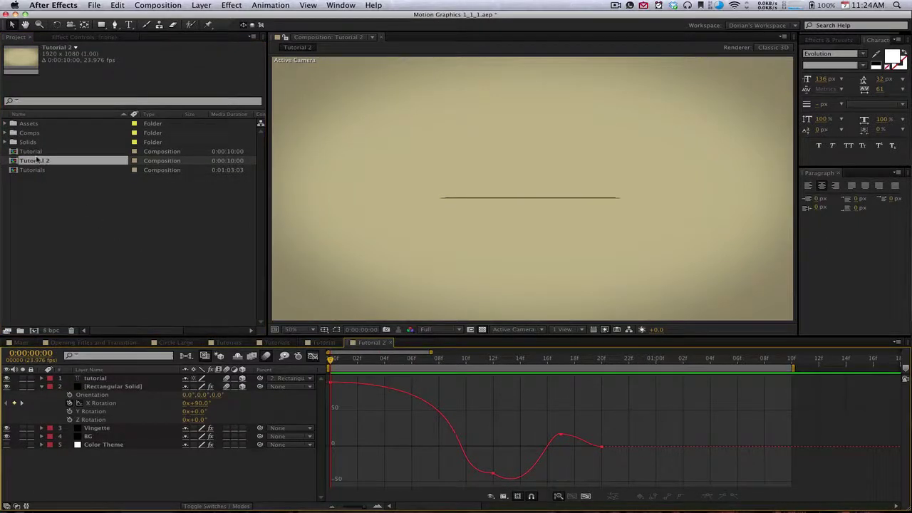
key("super+k")
type("Motion Graph")
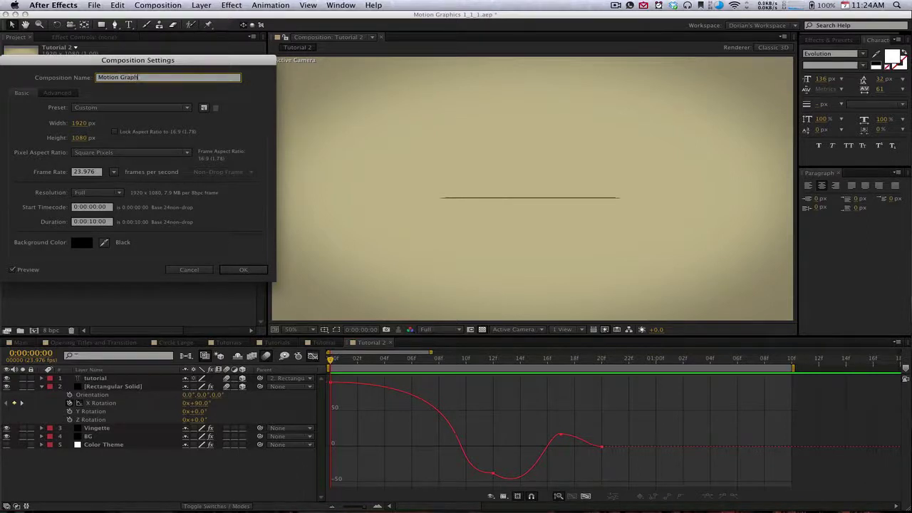
type("ics")
key("Return")
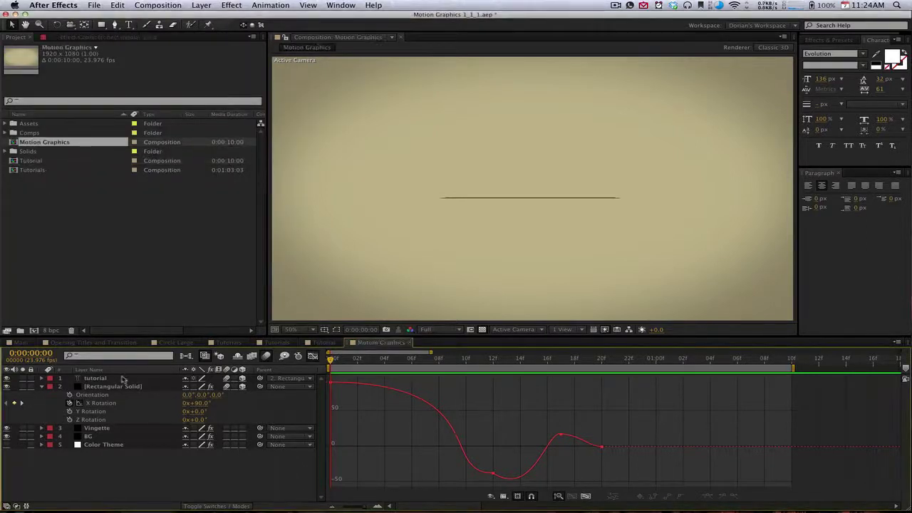
Check the retitled 'motion graphics' text face-on and reveal the box layer's mask path.
left_click(133, 381)
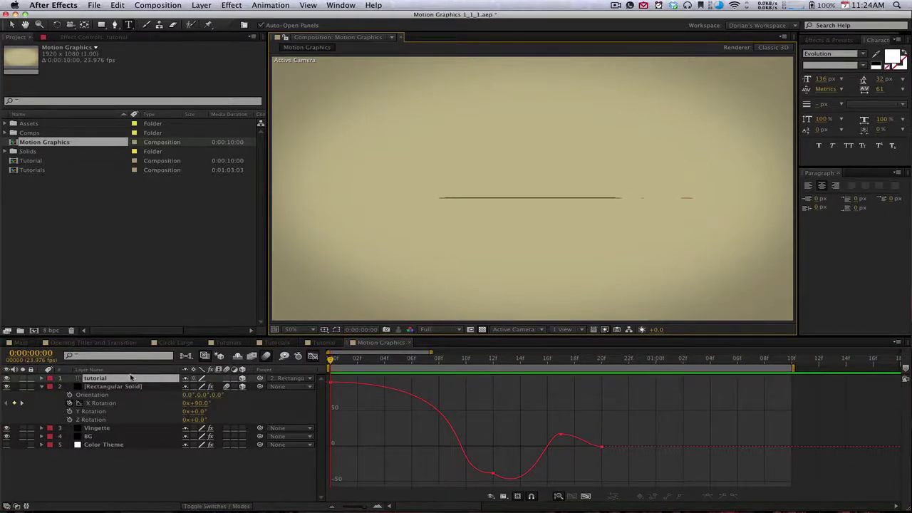
left_click_drag(384, 359, 480, 378)
left_click(146, 387)
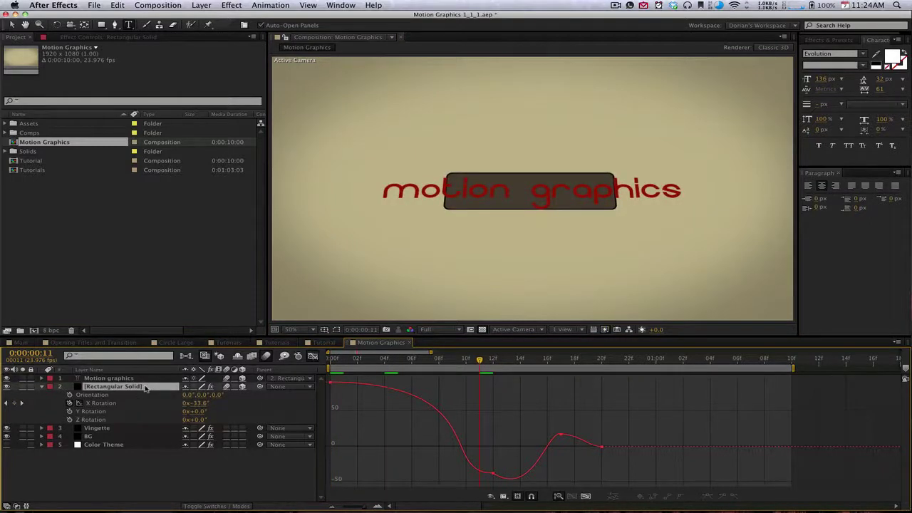
key("m")
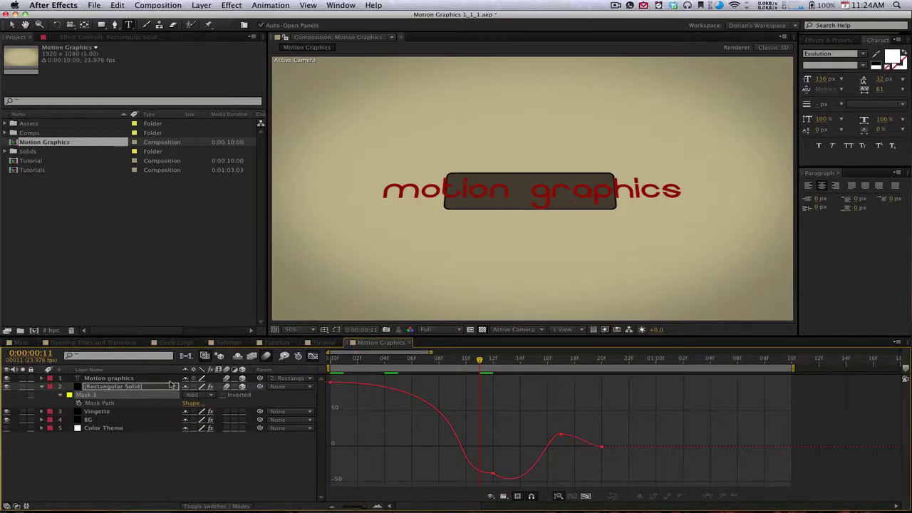
Discard an accidental empty text layer and reselect the box layer in the viewer.
left_click(475, 260)
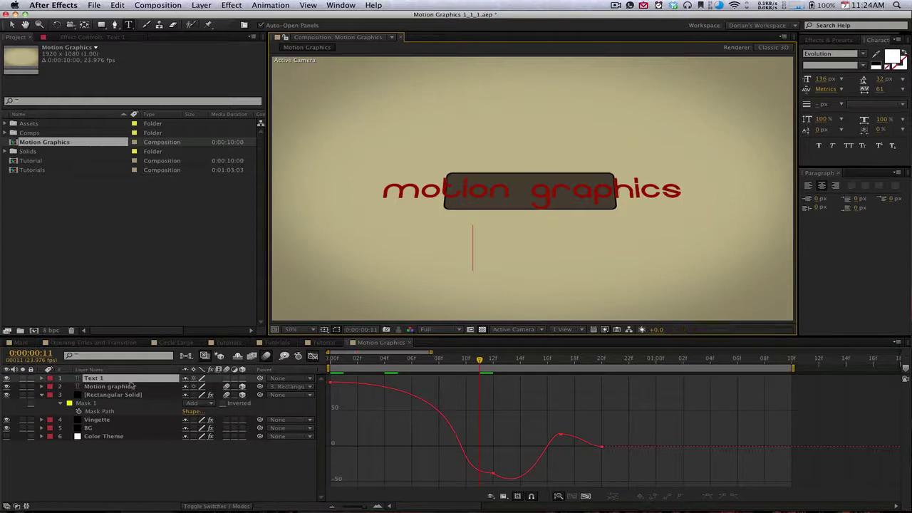
key("Escape")
key("Delete")
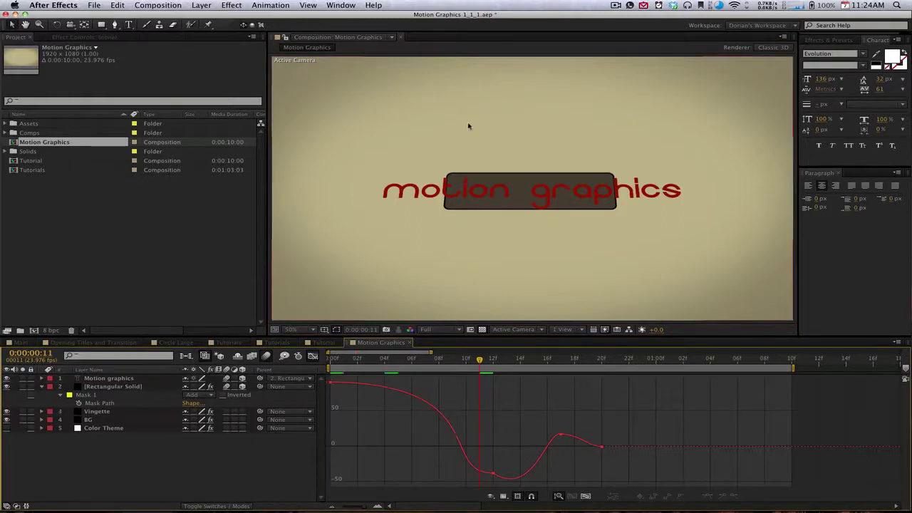
left_click(470, 203)
left_click(428, 163)
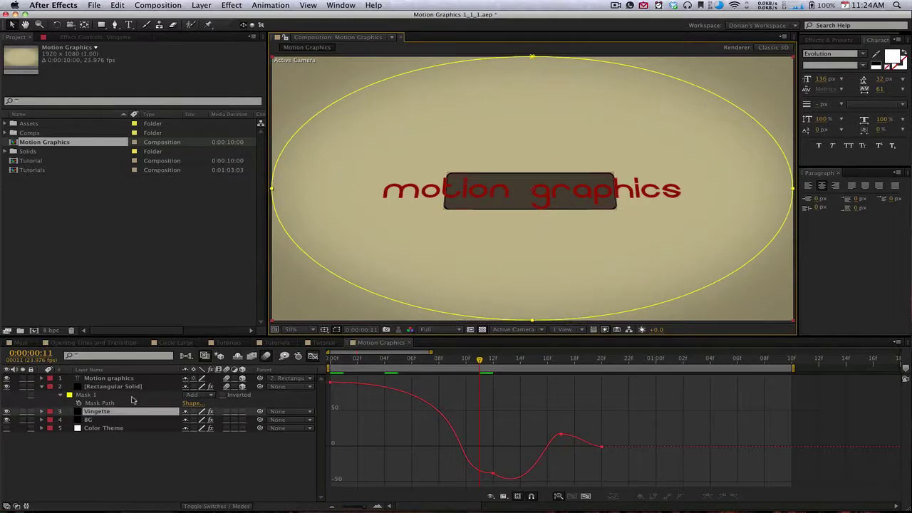
Widen the box mask left over 'motion' and right past 'graphics', keeping the box level.
left_click(132, 386)
left_click(448, 176)
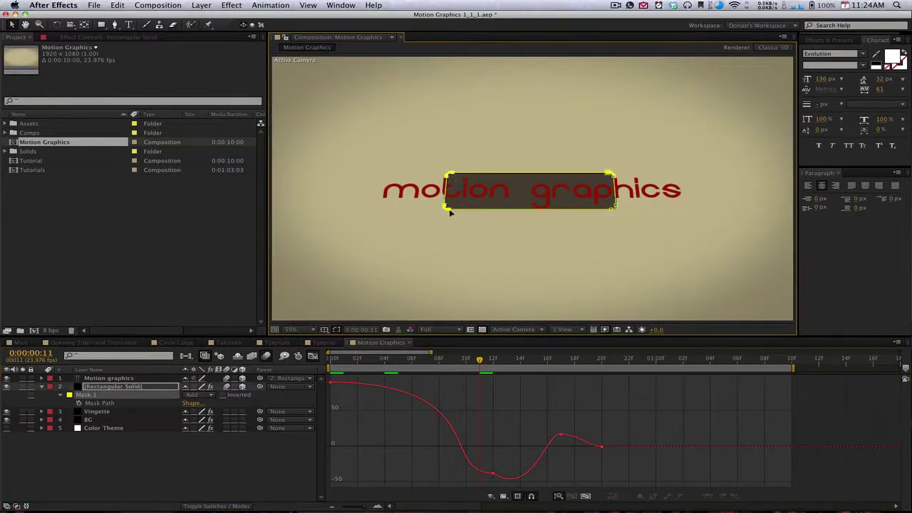
left_click_drag(450, 212, 384, 211)
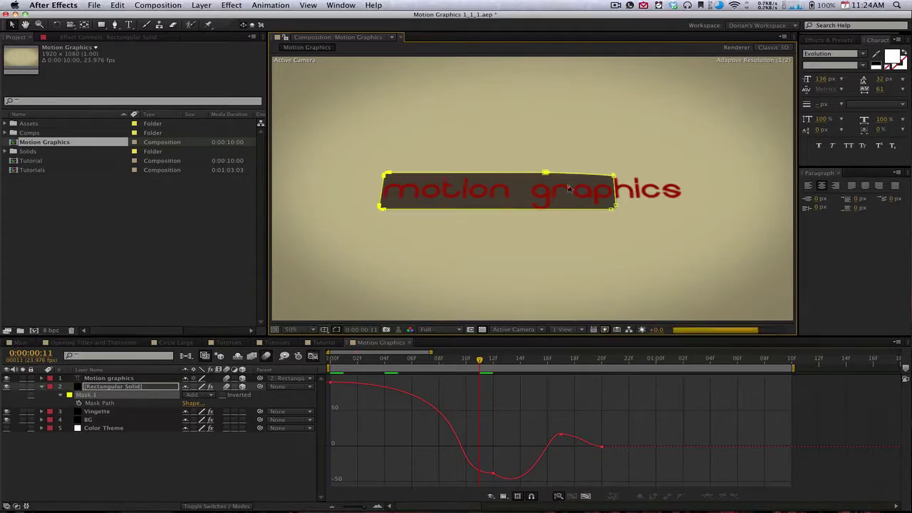
key("super+z")
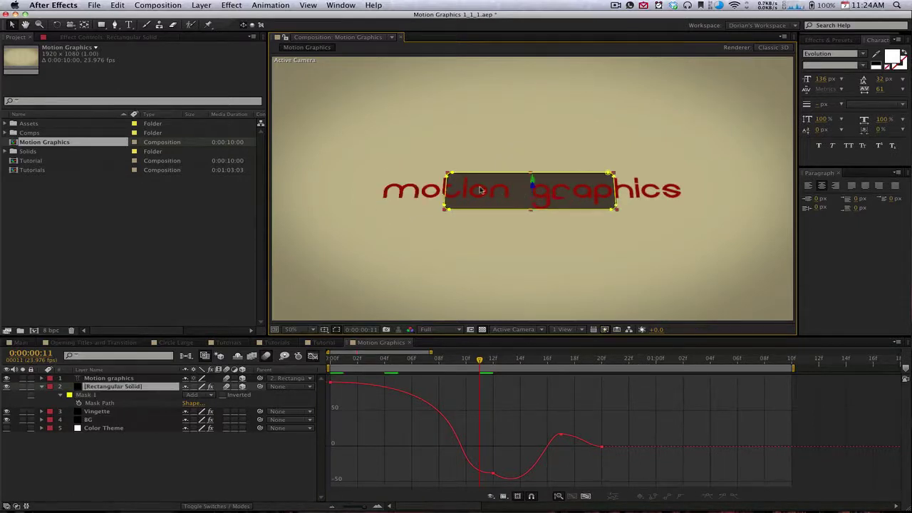
left_click(449, 176)
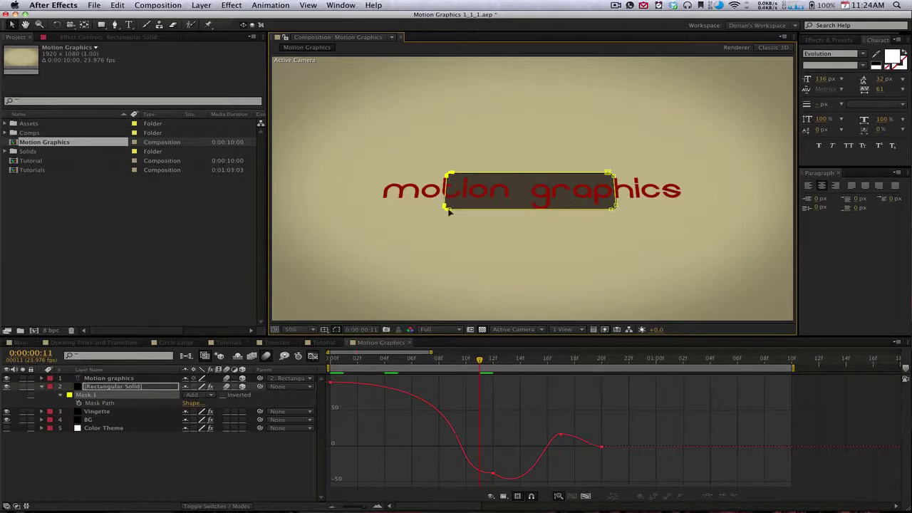
left_click_drag(450, 212, 385, 208)
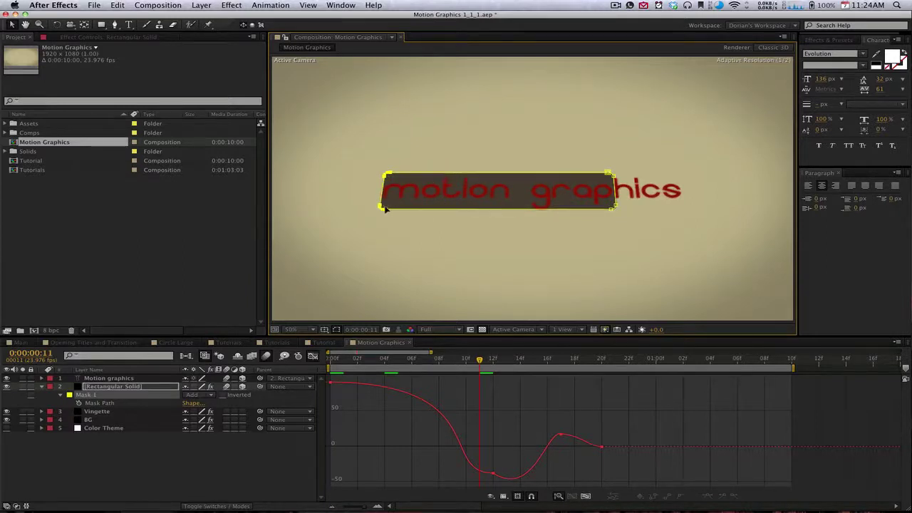
left_click(611, 174)
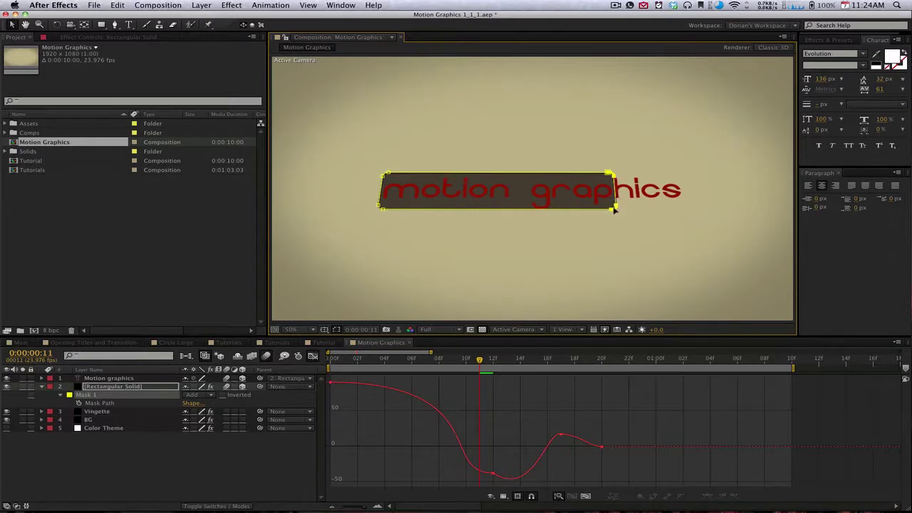
left_click_drag(618, 207, 652, 145)
key("super+z")
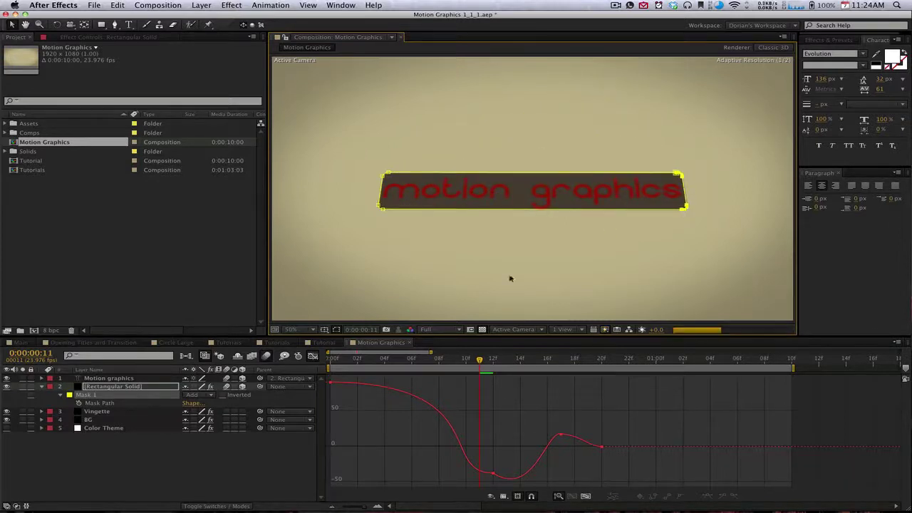
Preview the widened box flipping in, then return to the Tutorial comp and scrub its flip.
mouse_move(411, 361)
left_mouse_down()
mouse_move(317, 361)
mouse_move(413, 361)
left_mouse_up()
key("space")
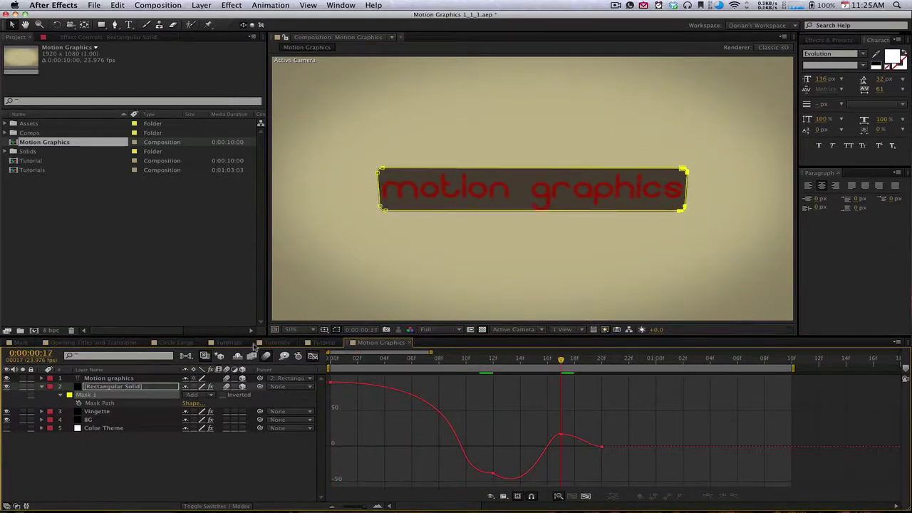
left_click(309, 344)
left_click_drag(371, 356, 303, 367)
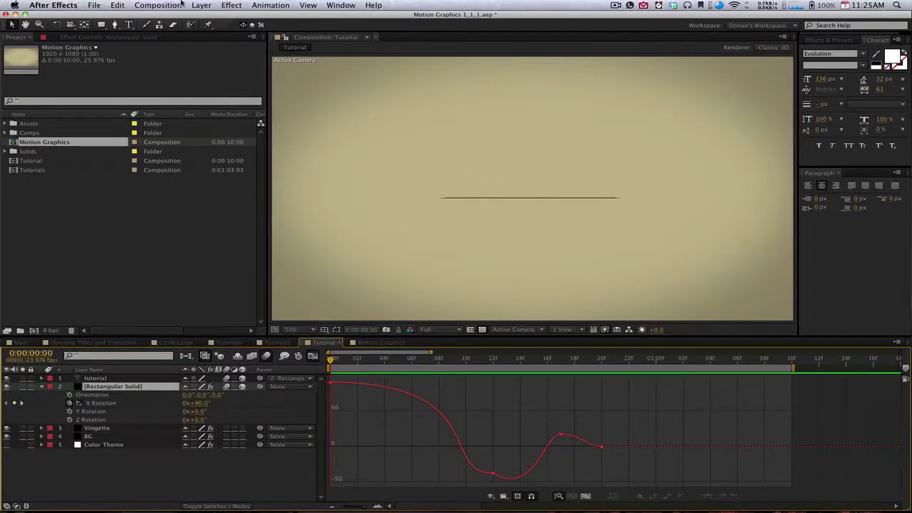
Create an empty Comp 1 and add the Motion Graphics and Tutorial comps as layers.
left_click(182, 4)
left_click(163, 17)
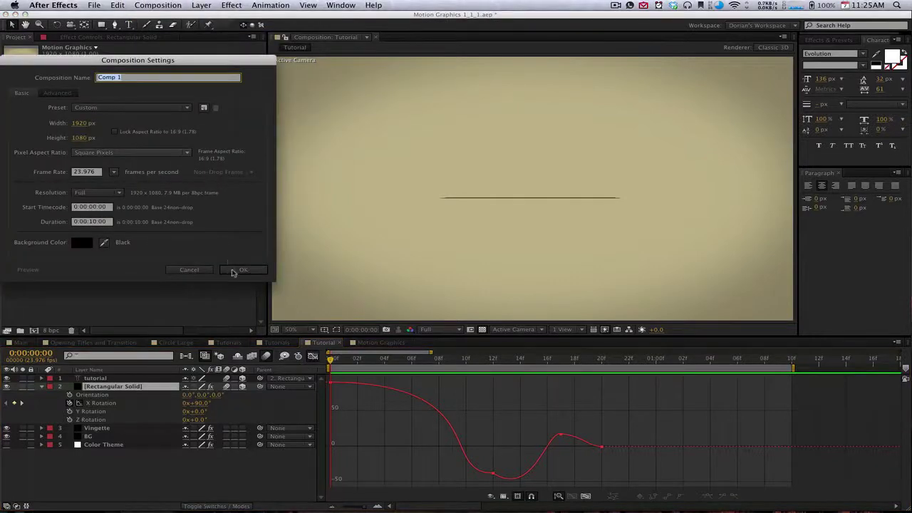
left_click(241, 270)
left_click_drag(46, 154, 120, 424)
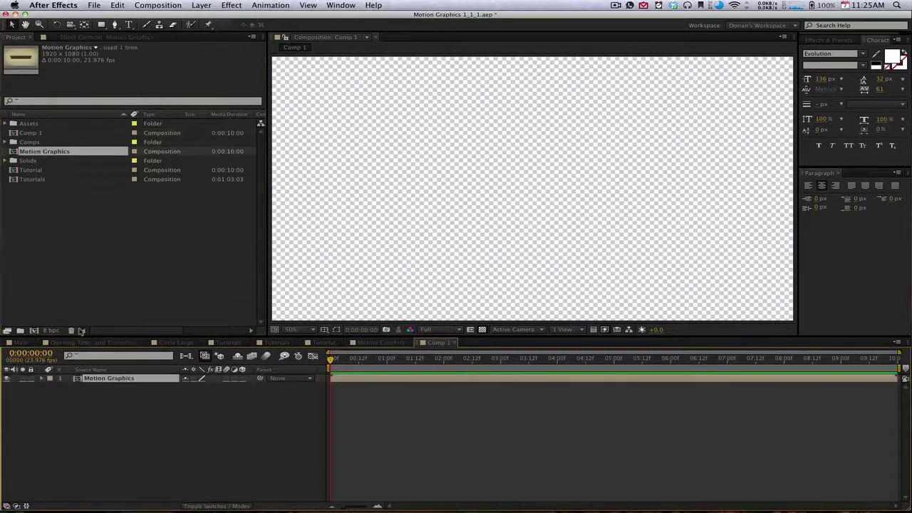
left_click(32, 171)
left_click_drag(32, 174, 106, 404)
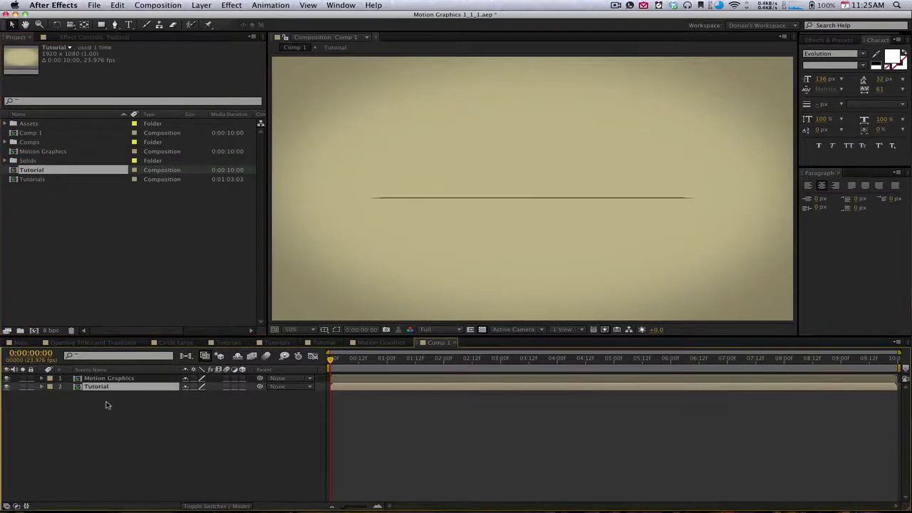
Delete the BG layer inside the Motion Graphics precomp.
double_click(111, 379)
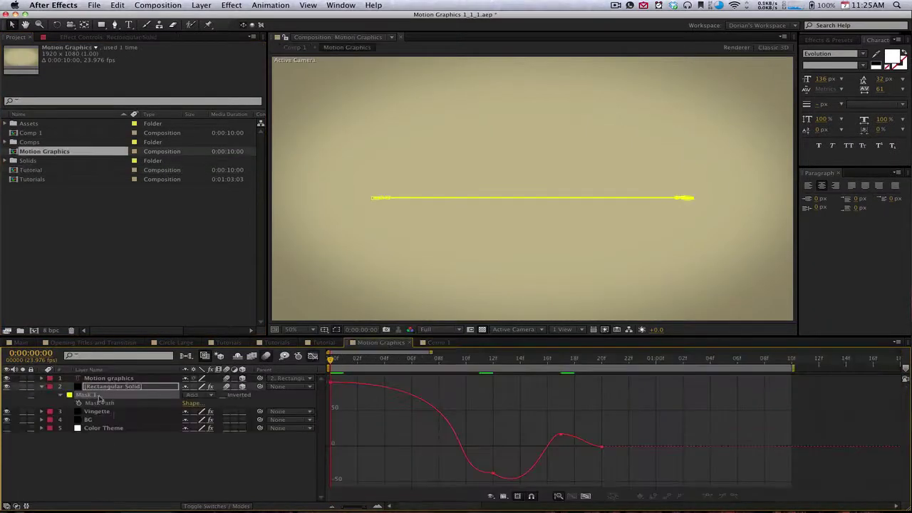
left_click(106, 419)
key("Delete")
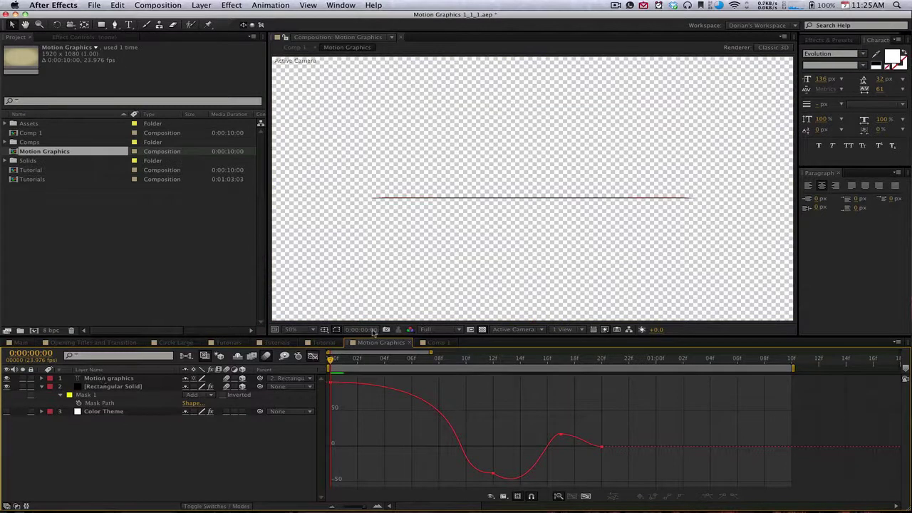
Move the motion graphics title above 'tutorial' in Comp 1 and scrub the titles animating in.
left_click(432, 343)
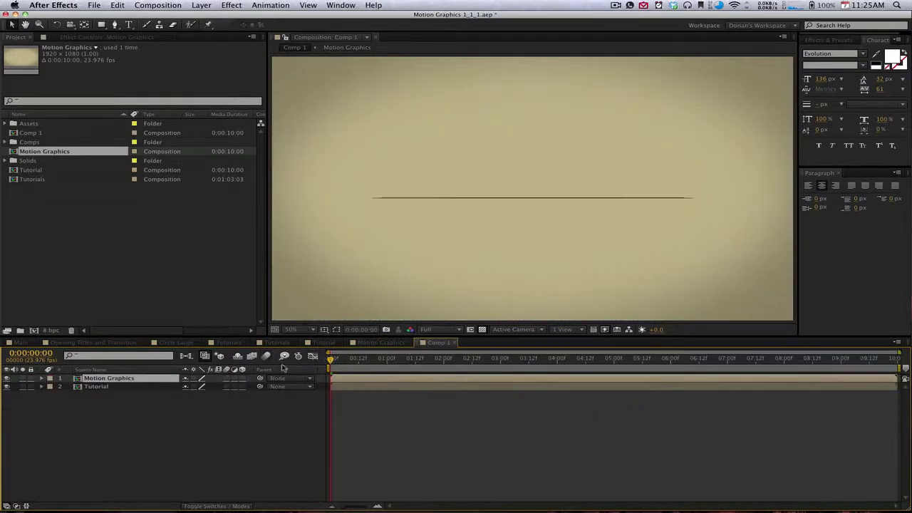
left_click_drag(460, 230, 458, 183)
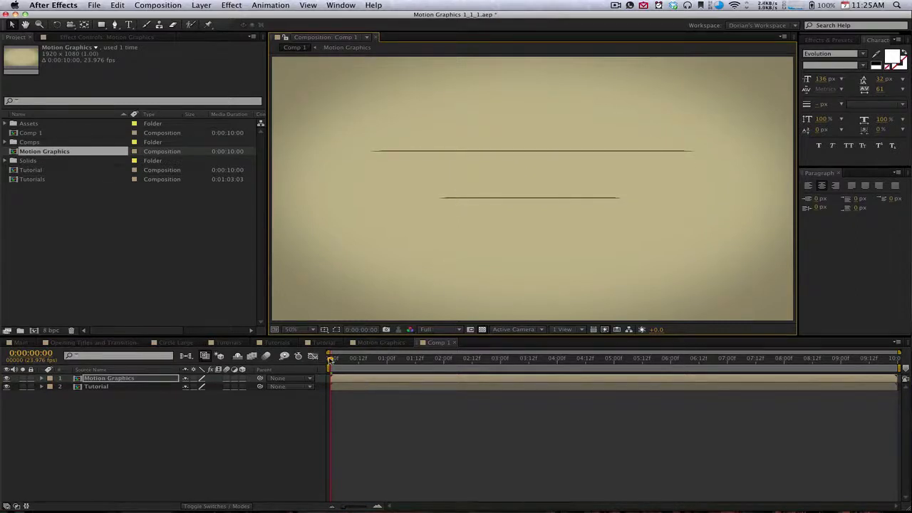
left_click(340, 361)
left_click_drag(341, 361, 317, 369)
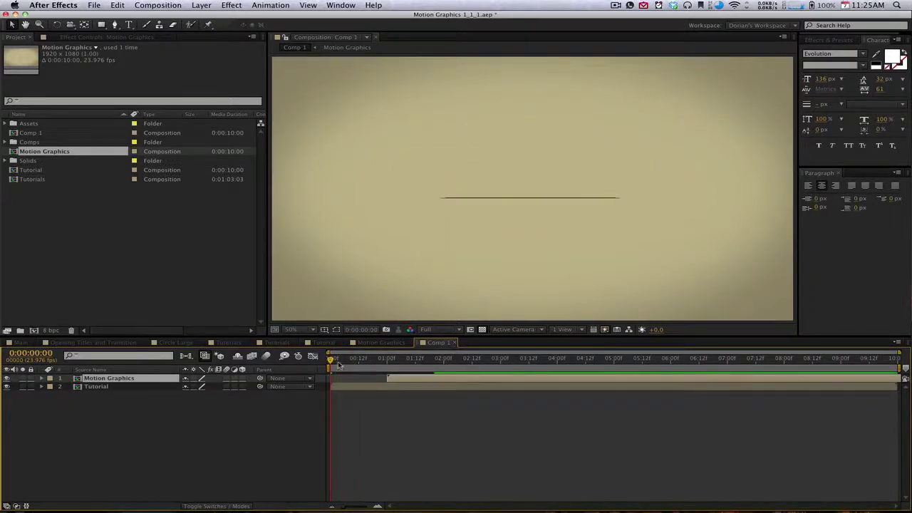
left_click_drag(339, 365, 430, 376)
Save the project with Cmd+S.
key("super+s")
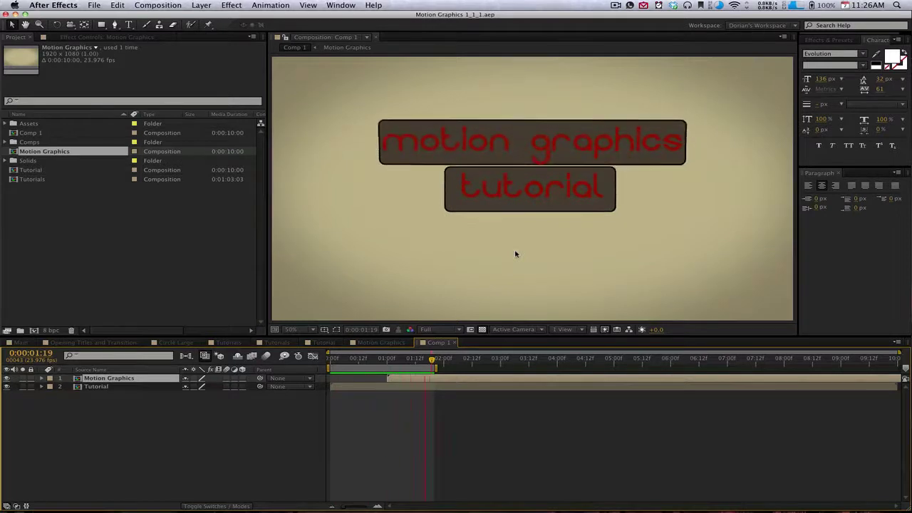
Keyframe Motion Graphics opacity from 0% to 100% as its box flips in, then preview the fade.
key("space")
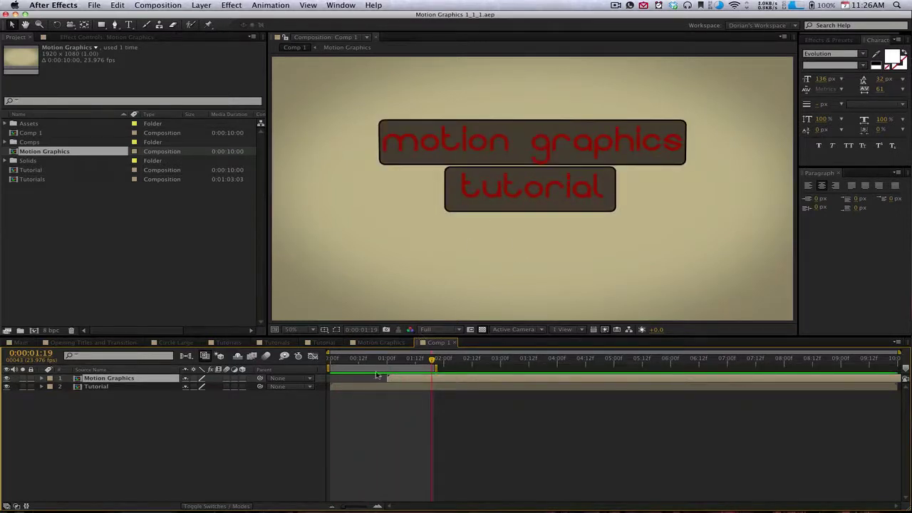
left_click_drag(389, 362, 394, 363)
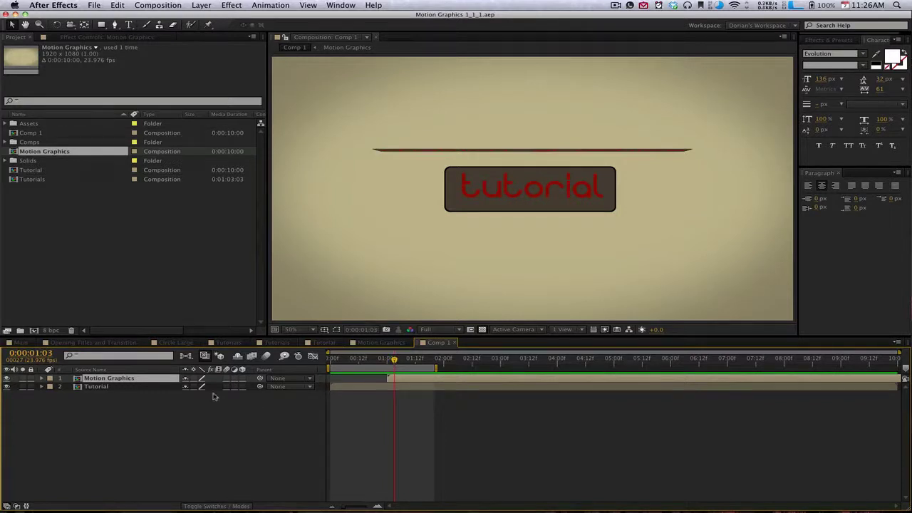
key("t")
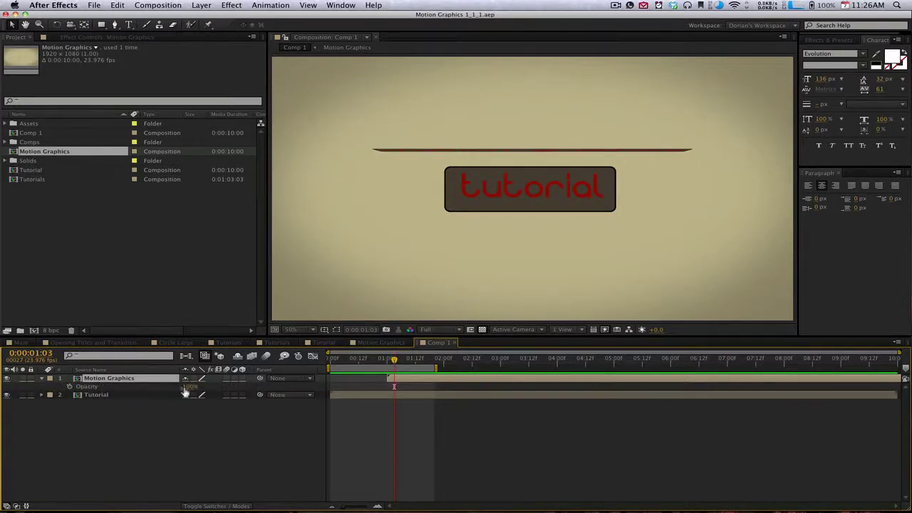
left_click_drag(185, 390, 76, 391)
left_click(70, 387)
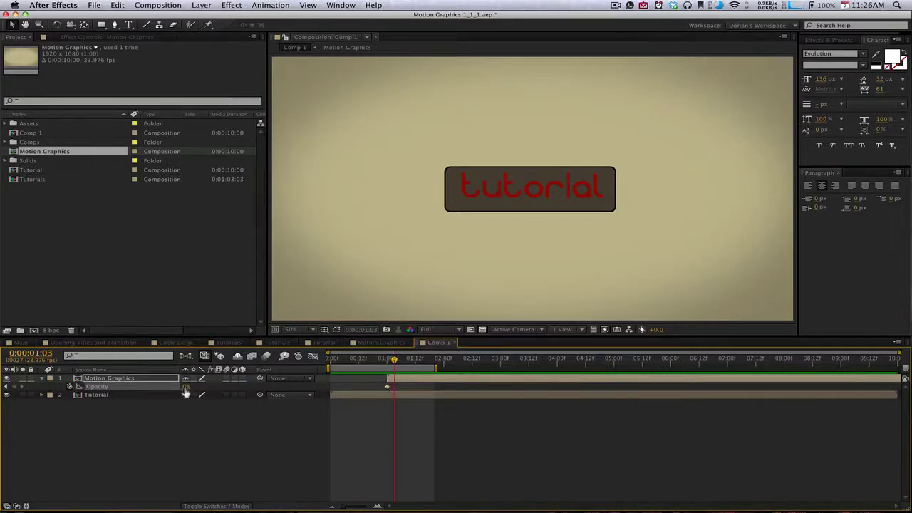
left_click_drag(186, 386, 422, 404)
left_click_drag(393, 358, 375, 358)
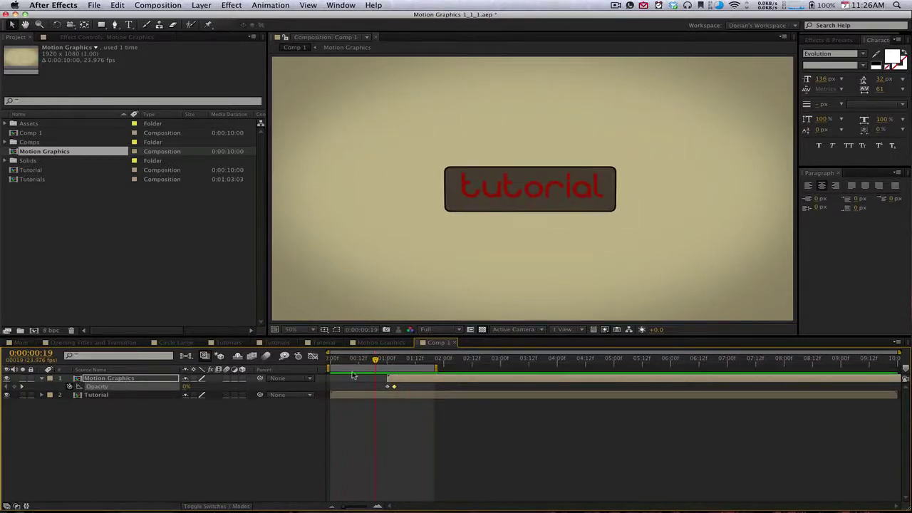
left_click_drag(364, 363, 403, 369)
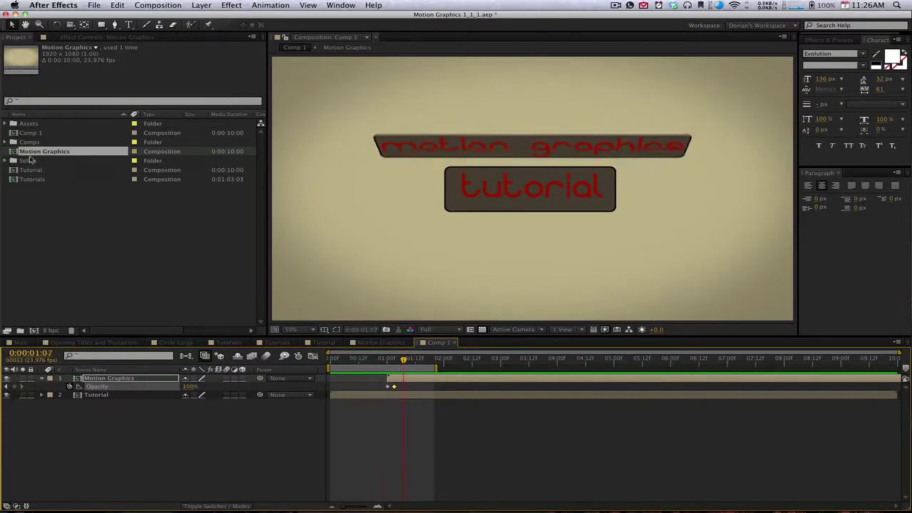
Open the Opening Titles and Transition comp from the Comps folder and scrub to 7:12 mid Card Wipe.
left_click(6, 142)
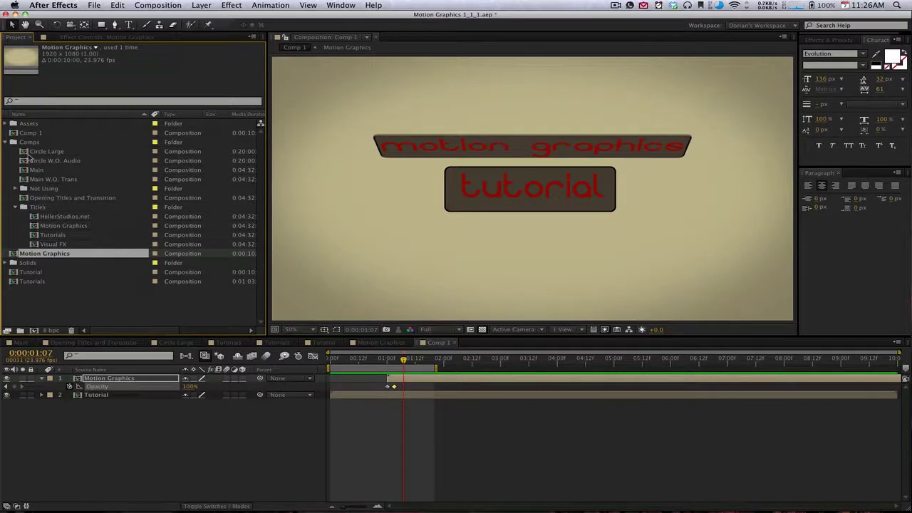
left_click(64, 226)
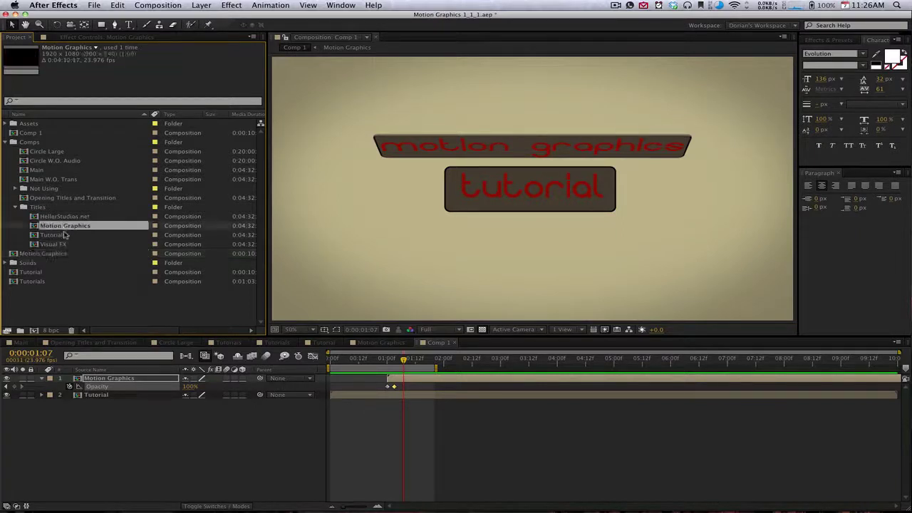
double_click(58, 199)
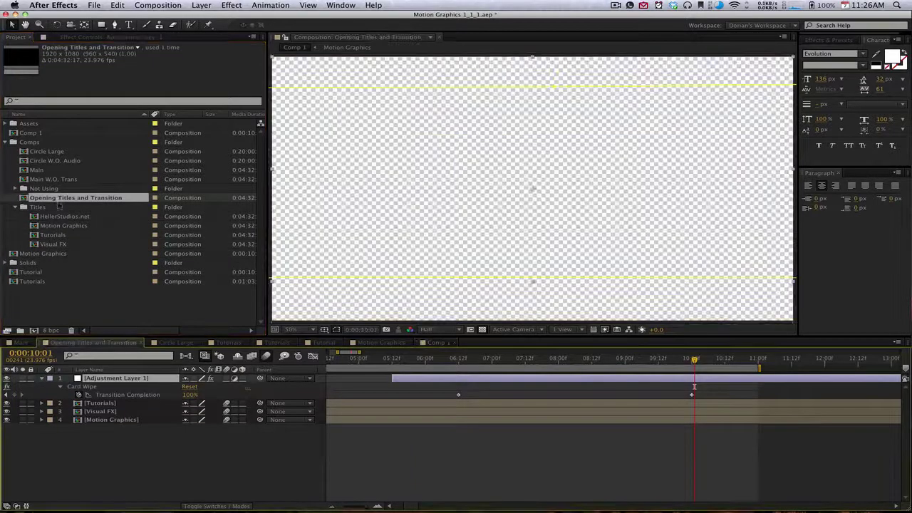
left_click_drag(392, 362, 620, 386)
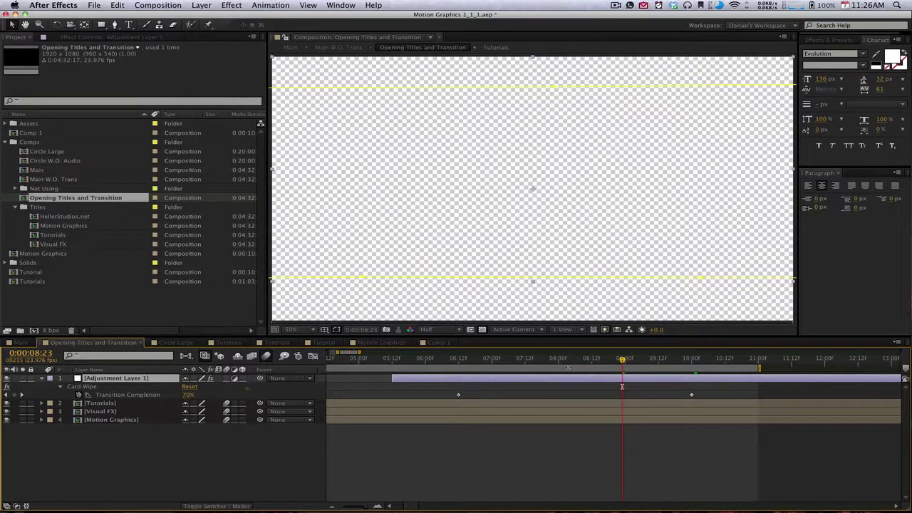
left_click(526, 361)
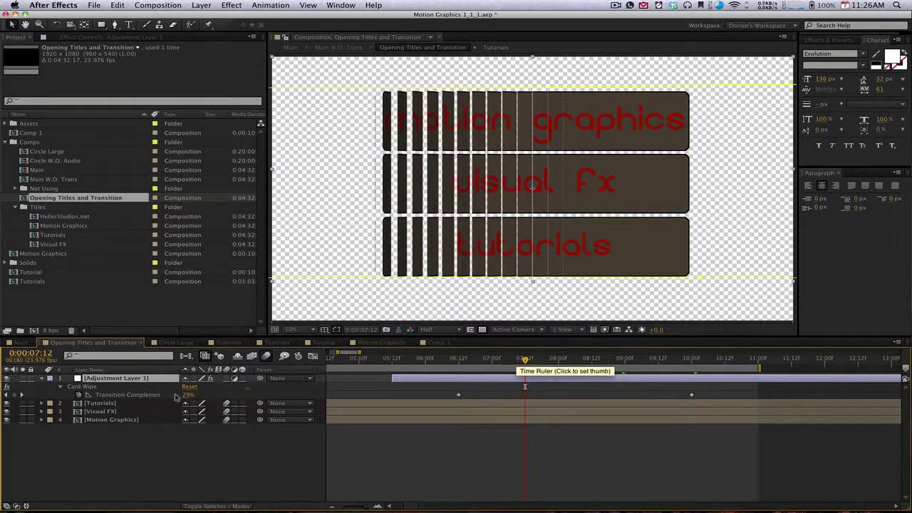
Inspect the Card Wipe settings on Adjustment Layer 1 and browse the Transition effects list.
left_click(61, 37)
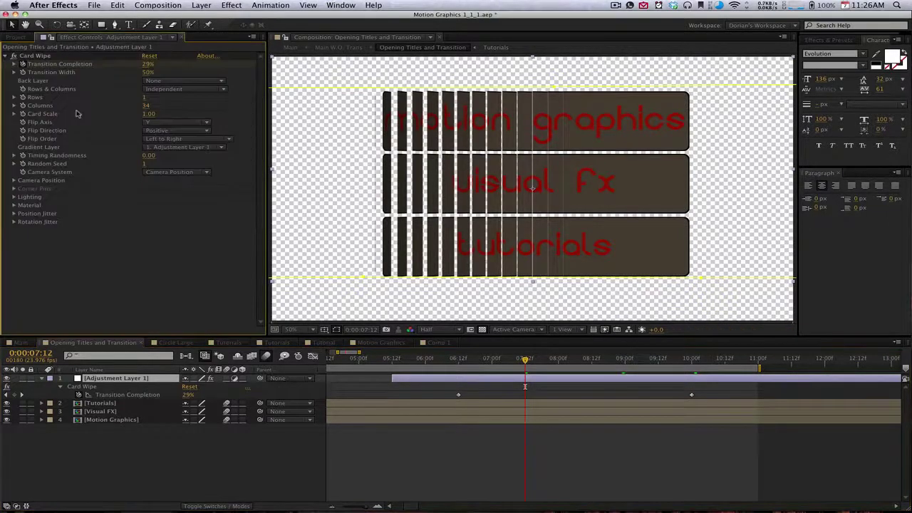
left_click(34, 57)
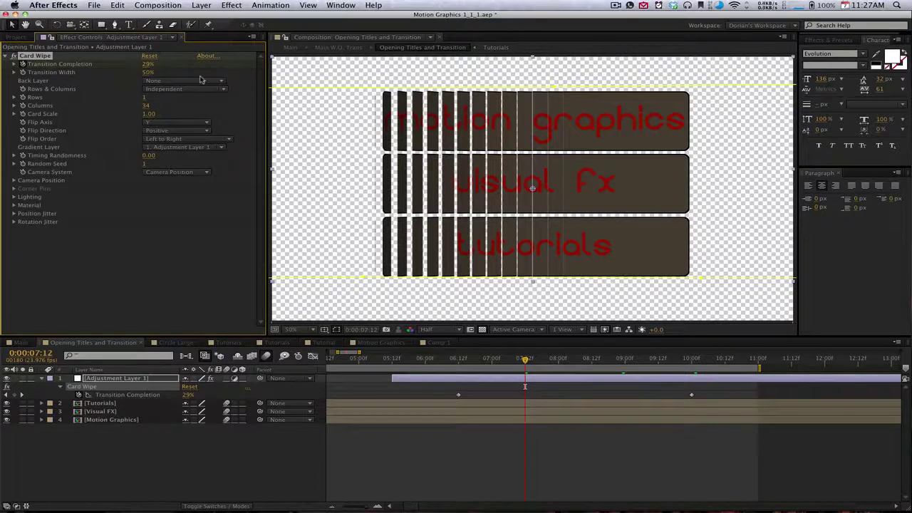
left_click(206, 5)
mouse_move(231, 5)
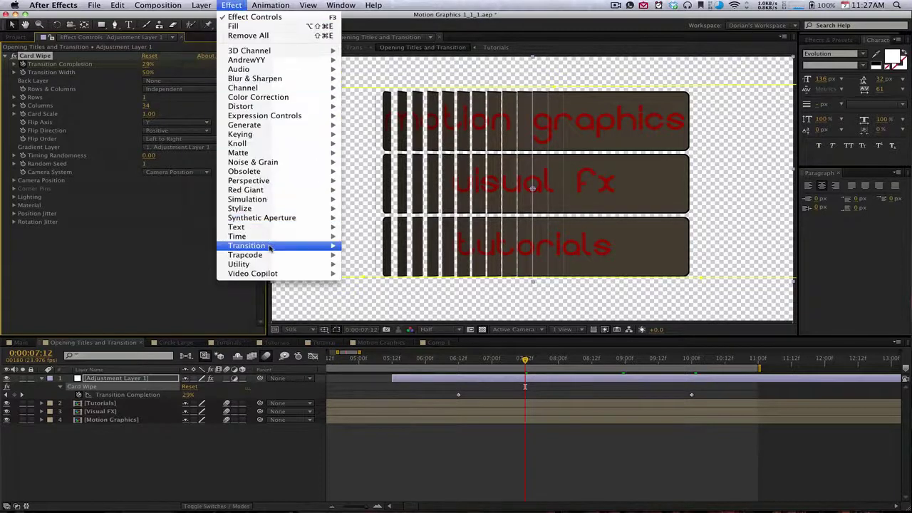
mouse_move(299, 246)
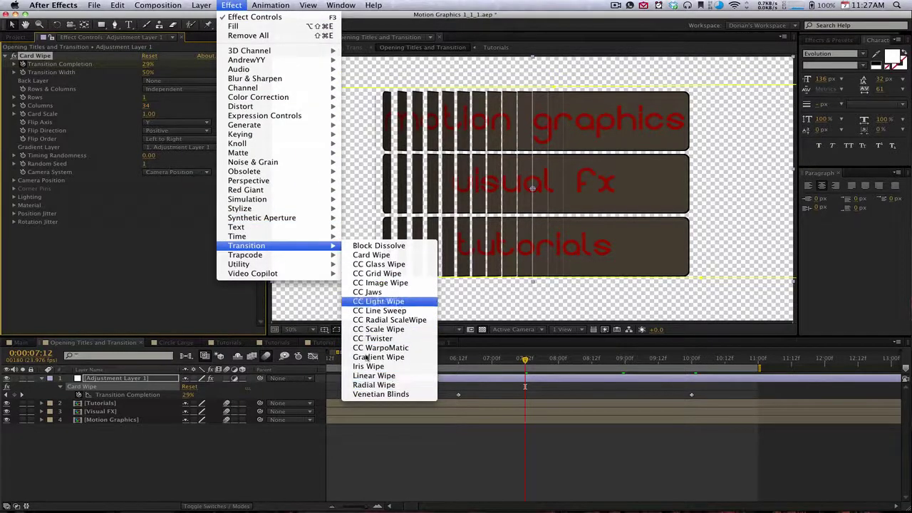
left_click(121, 266)
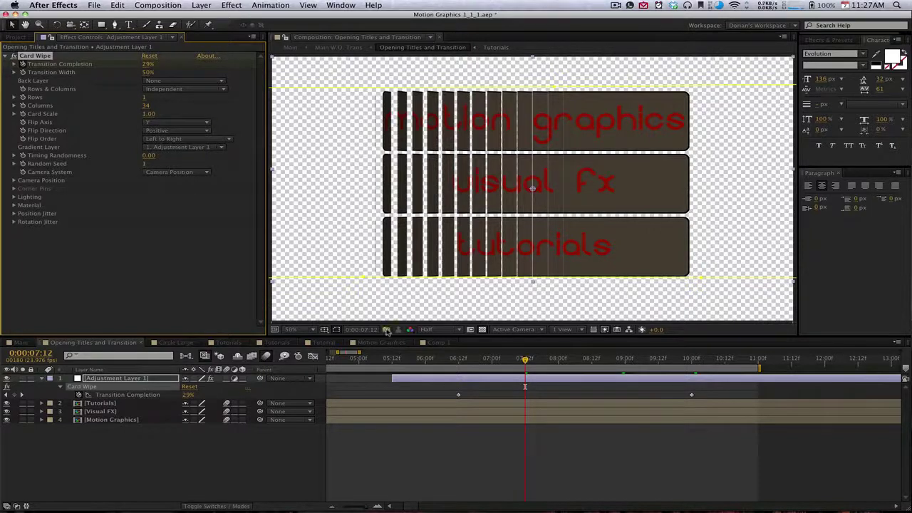
Scrub through the Card Wipe exit to the tutorials title and open the Main comp.
mouse_move(454, 362)
left_mouse_down()
mouse_move(437, 363)
mouse_move(691, 368)
mouse_move(445, 358)
mouse_move(190, 309)
mouse_move(358, 340)
mouse_move(397, 359)
mouse_move(468, 359)
left_mouse_up()
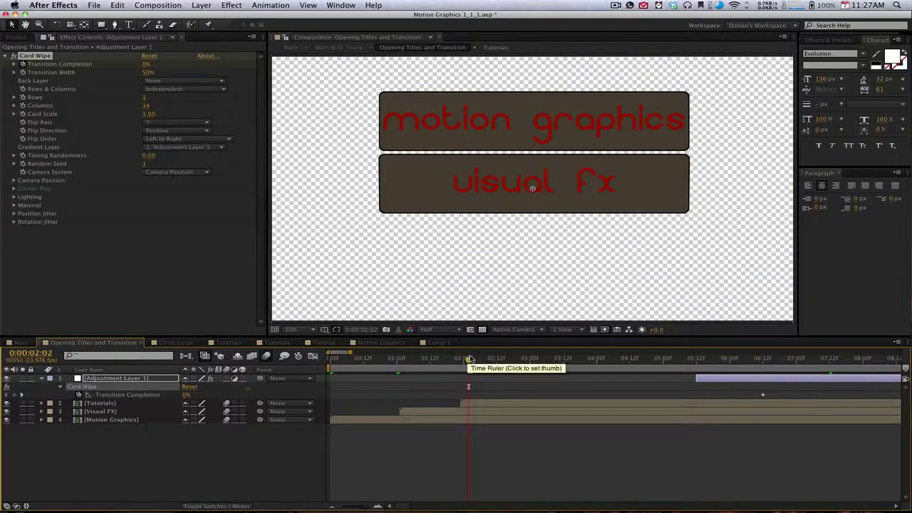
left_click(583, 359)
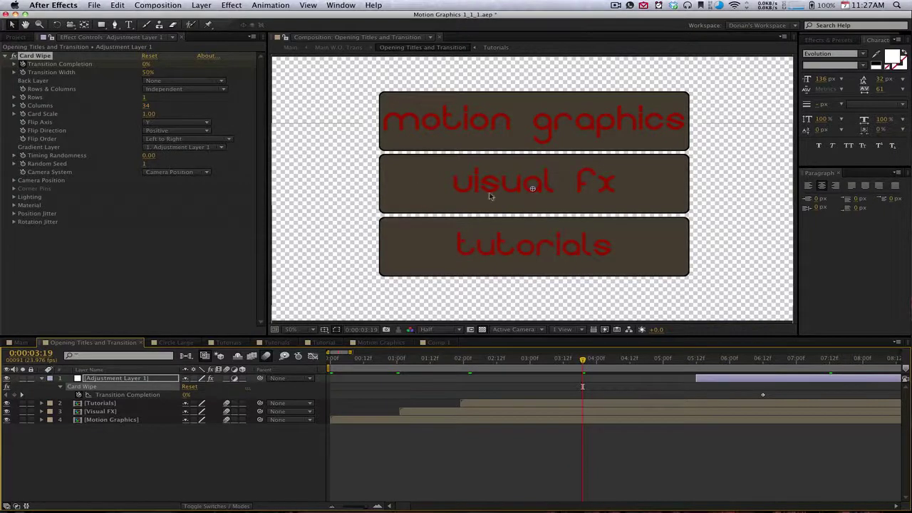
left_click(19, 343)
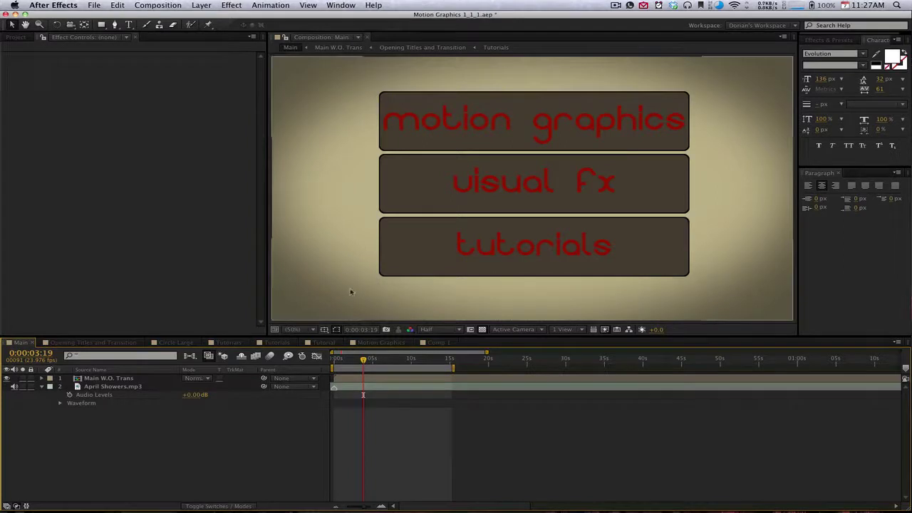
Scrub Main to the hellerstudios.net title, then show the Heller Studios homepage in Chrome.
left_click_drag(364, 359, 420, 368)
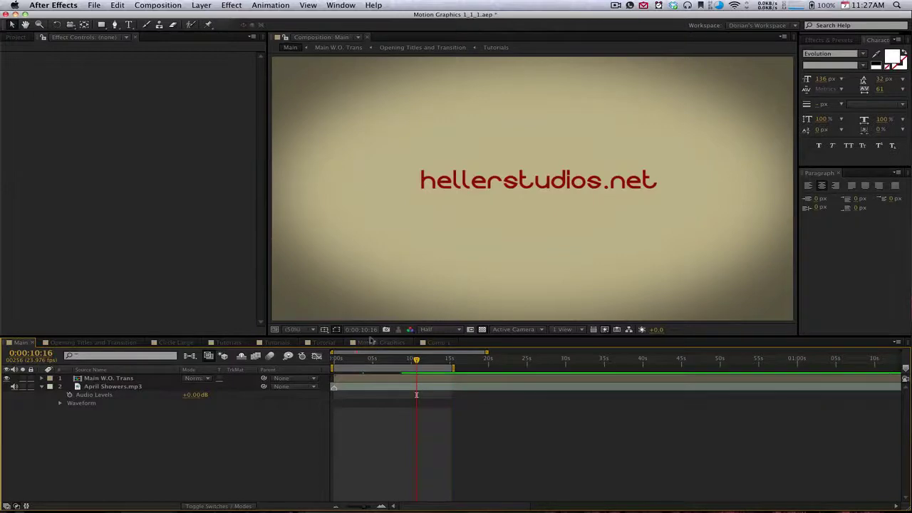
mouse_move(490, 495)
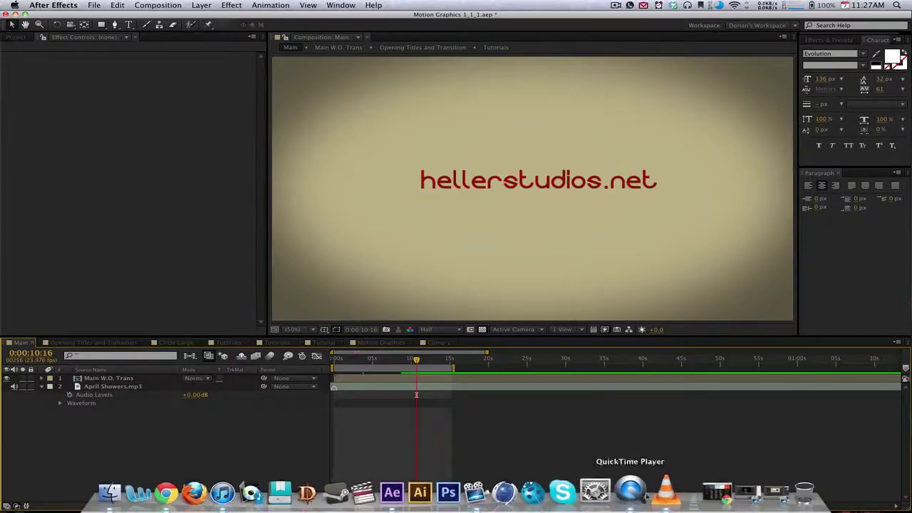
left_click(696, 492)
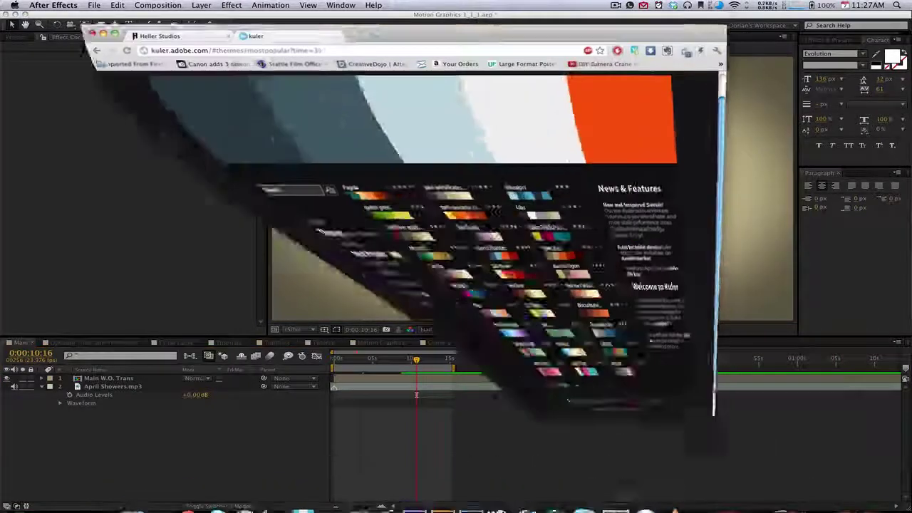
left_click(143, 25)
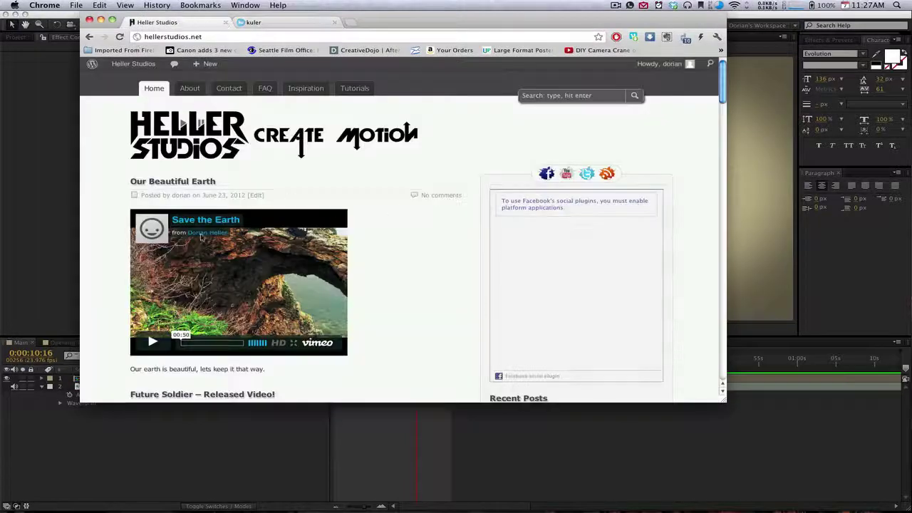